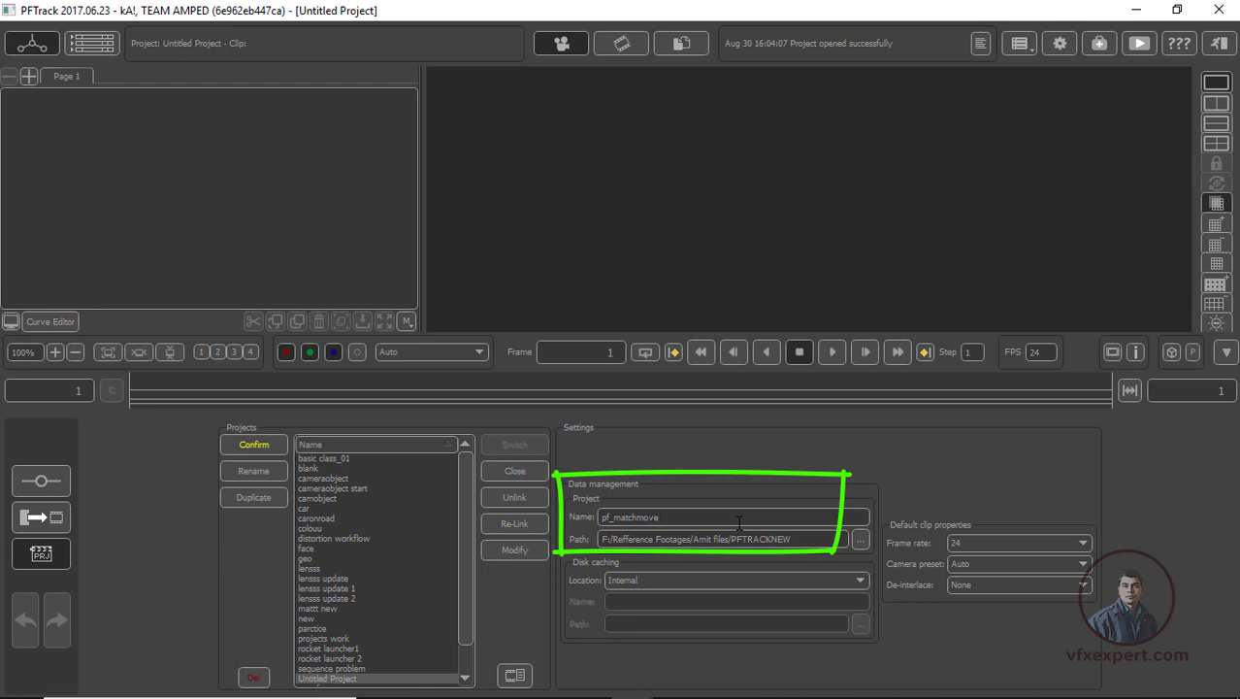
Create the pf_matchmove project and import the matchmove image sequence from the Footages folder into its node tree
left_click(266, 438)
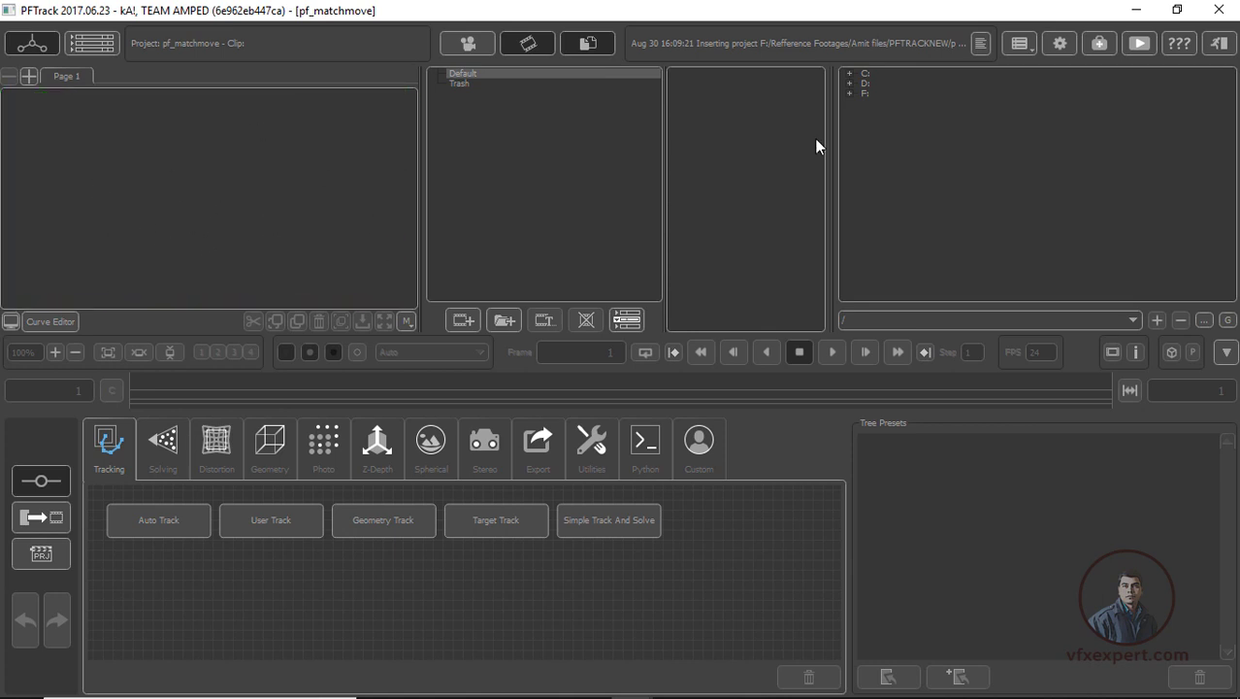
key("super+e")
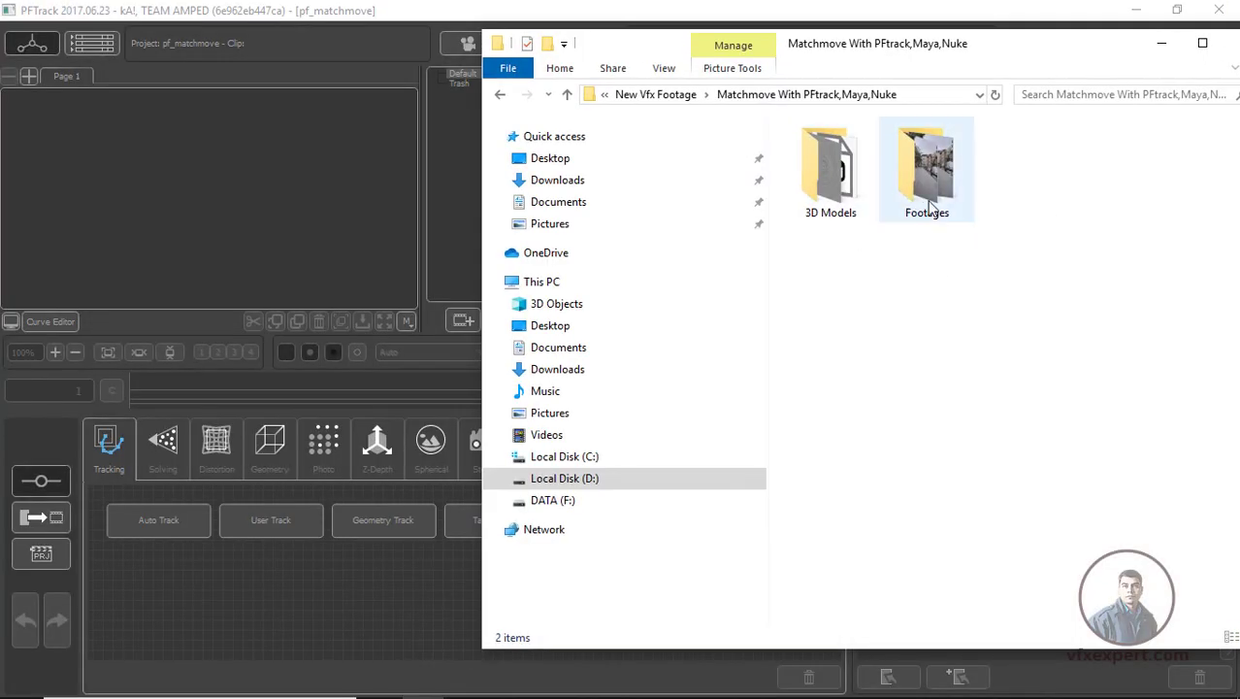
double_click(928, 206)
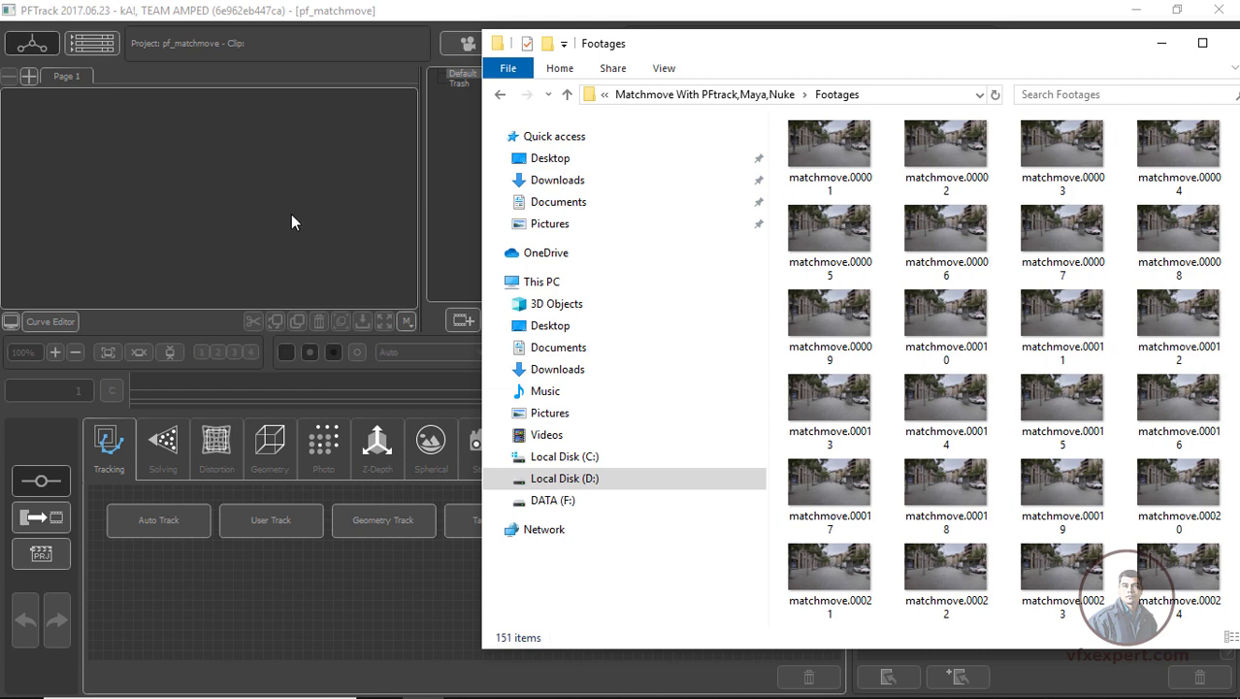
left_click_drag(840, 150, 38, 236)
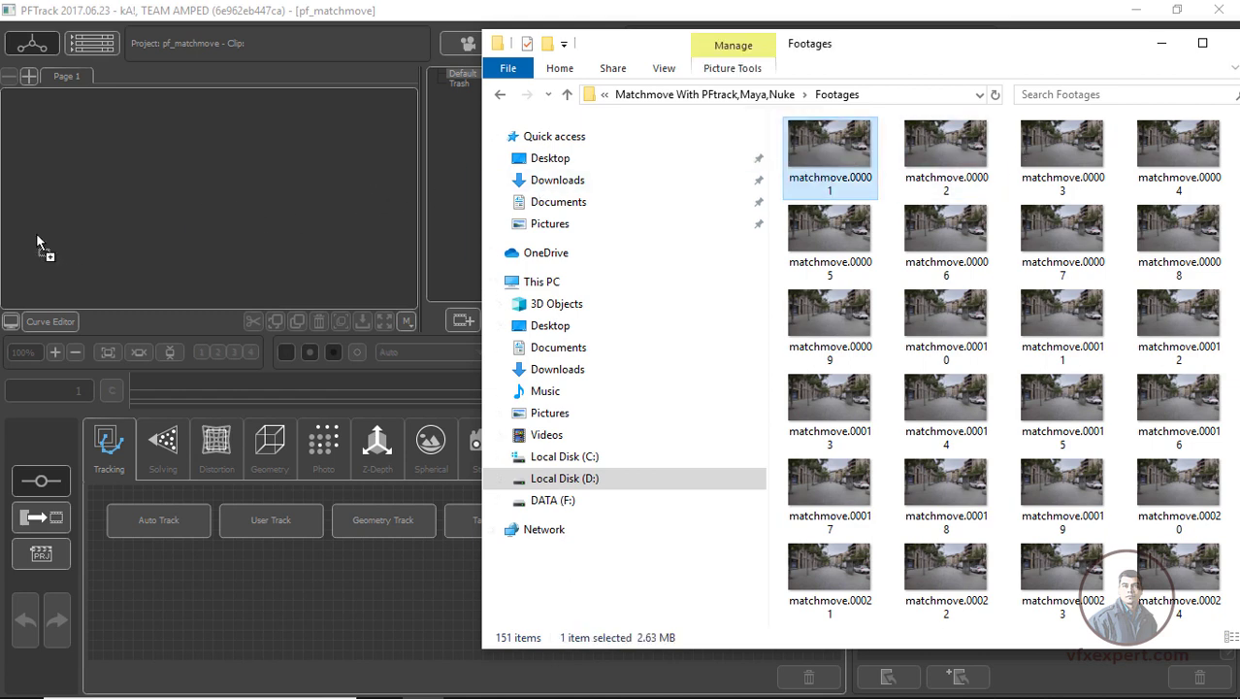
left_click_drag(146, 215, 149, 214)
left_click(174, 185)
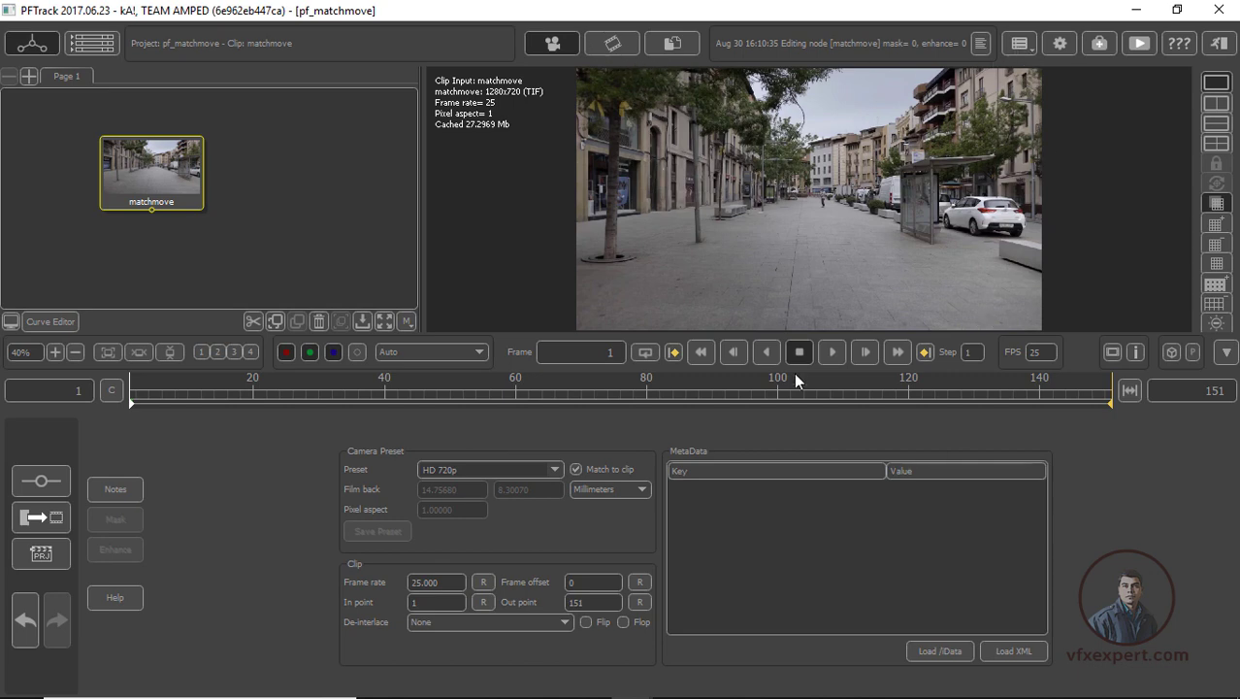
Play the matchmove clip, cache its full frame range and scrub through the cached frames
left_click(833, 353)
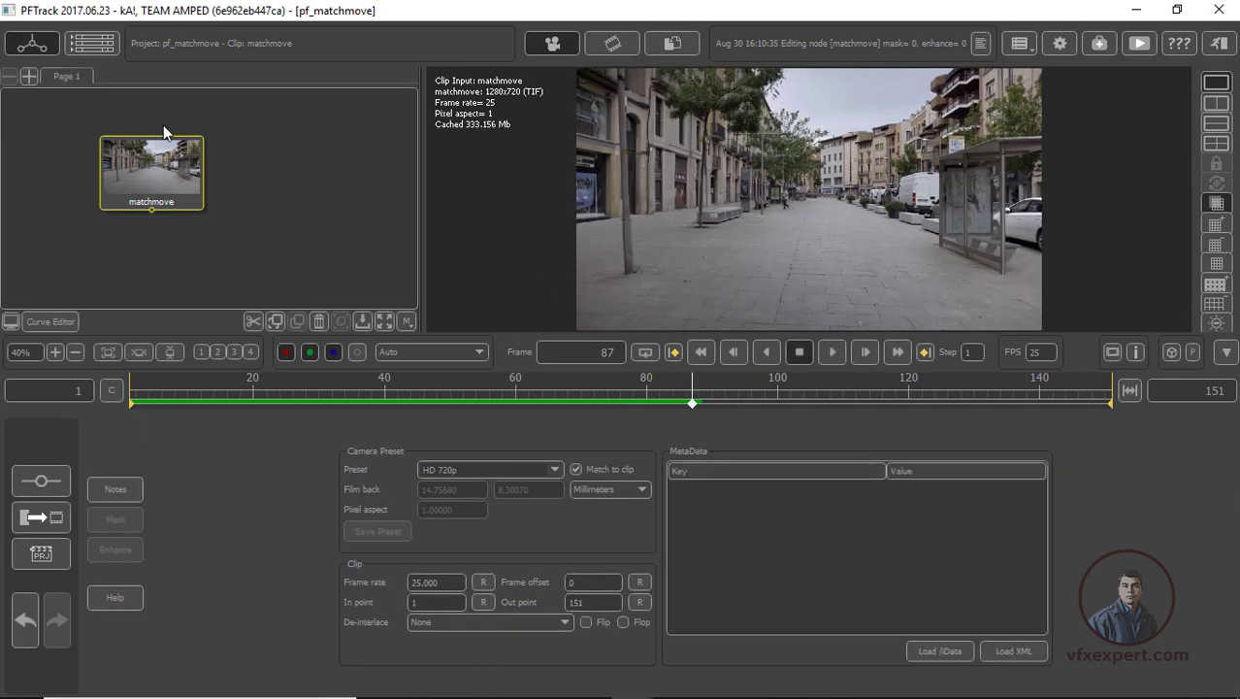
left_click_drag(178, 176, 190, 160)
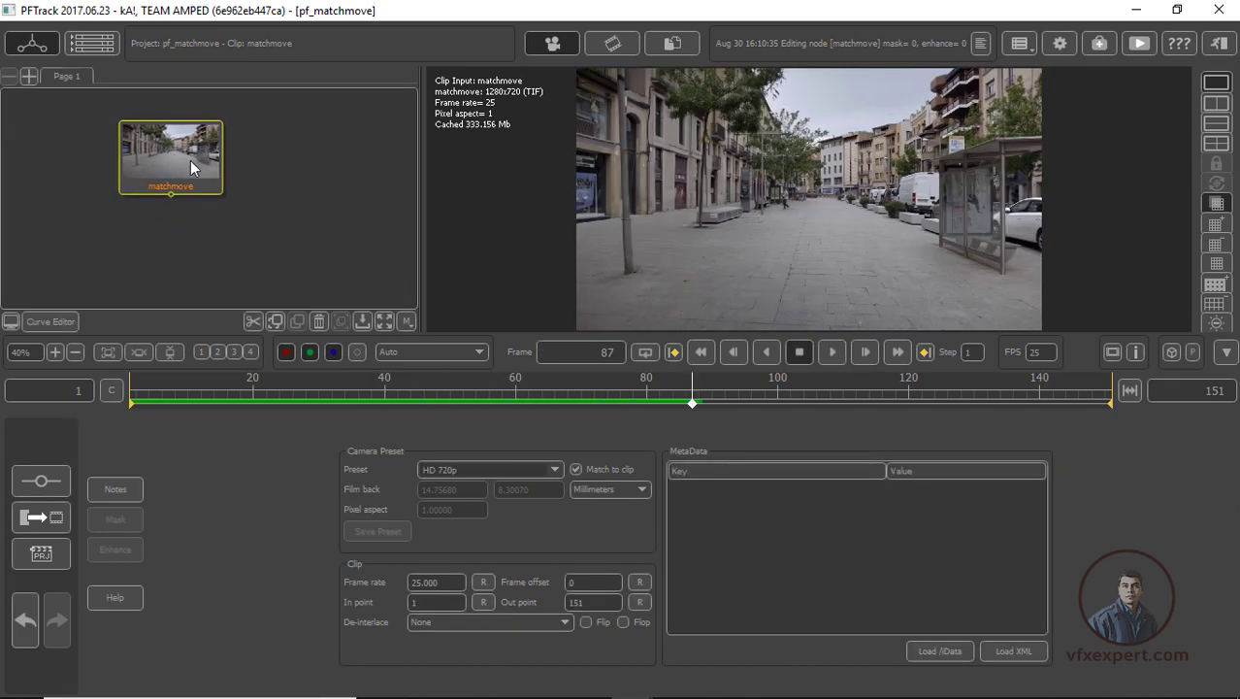
left_click(111, 390)
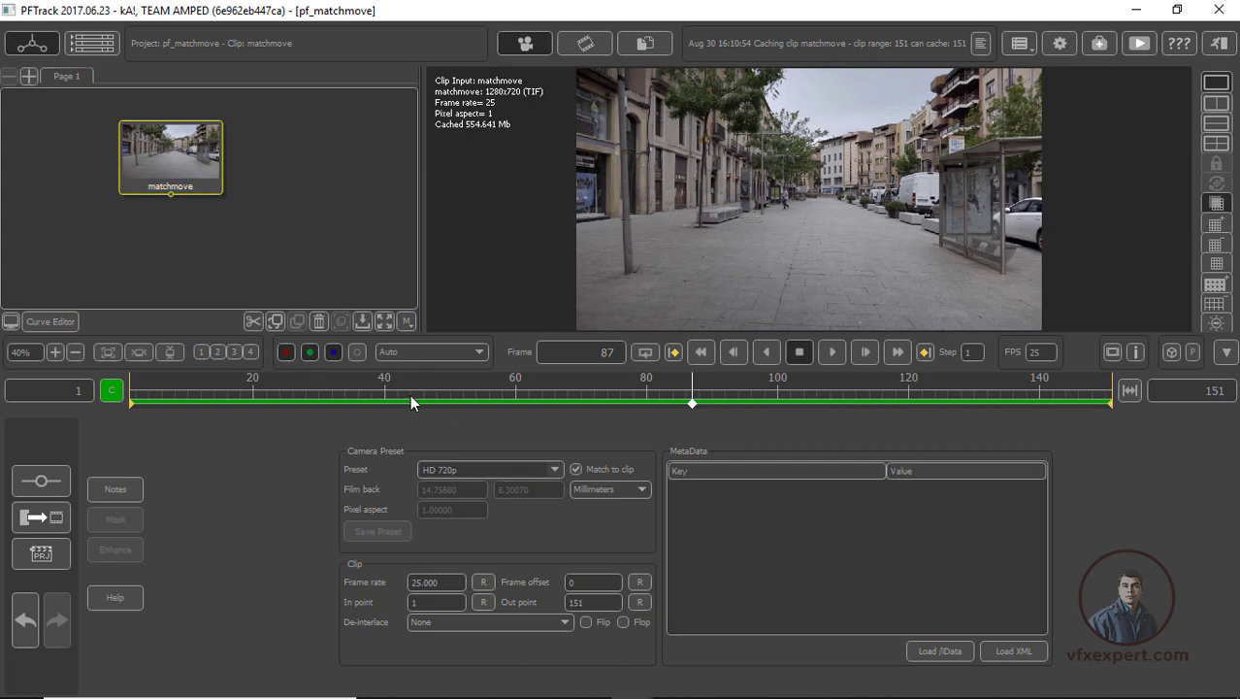
left_click_drag(411, 402, 300, 373)
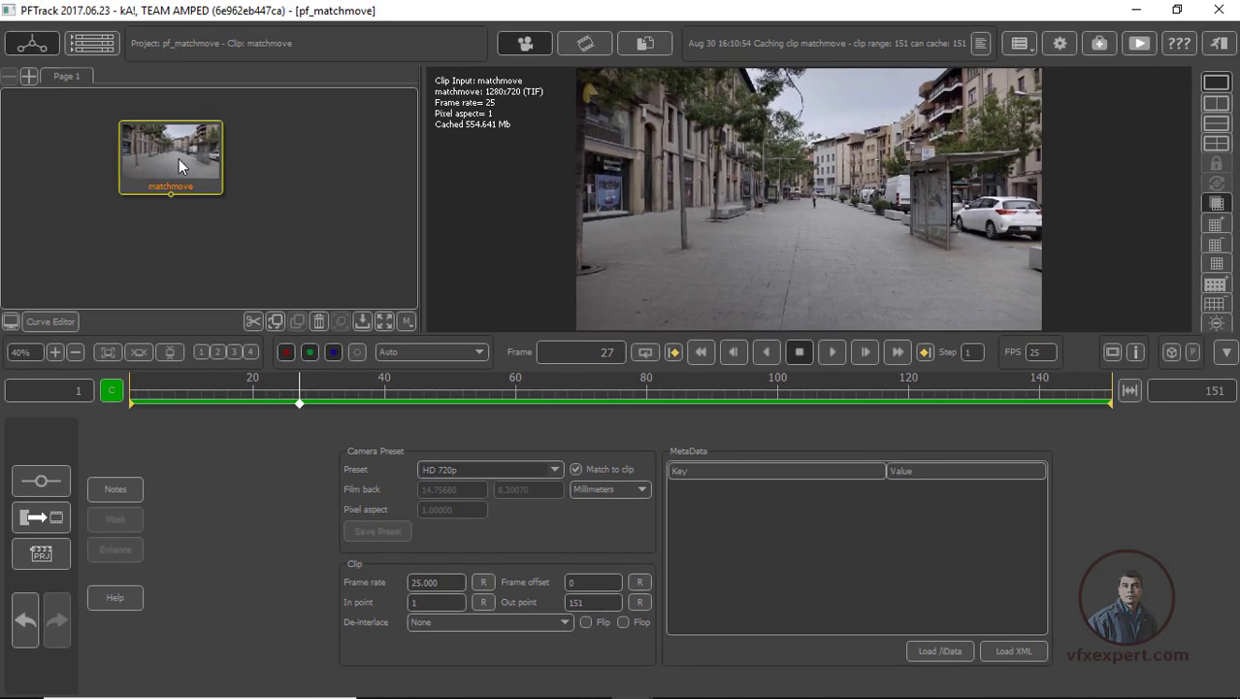
left_click_drag(191, 155, 195, 151)
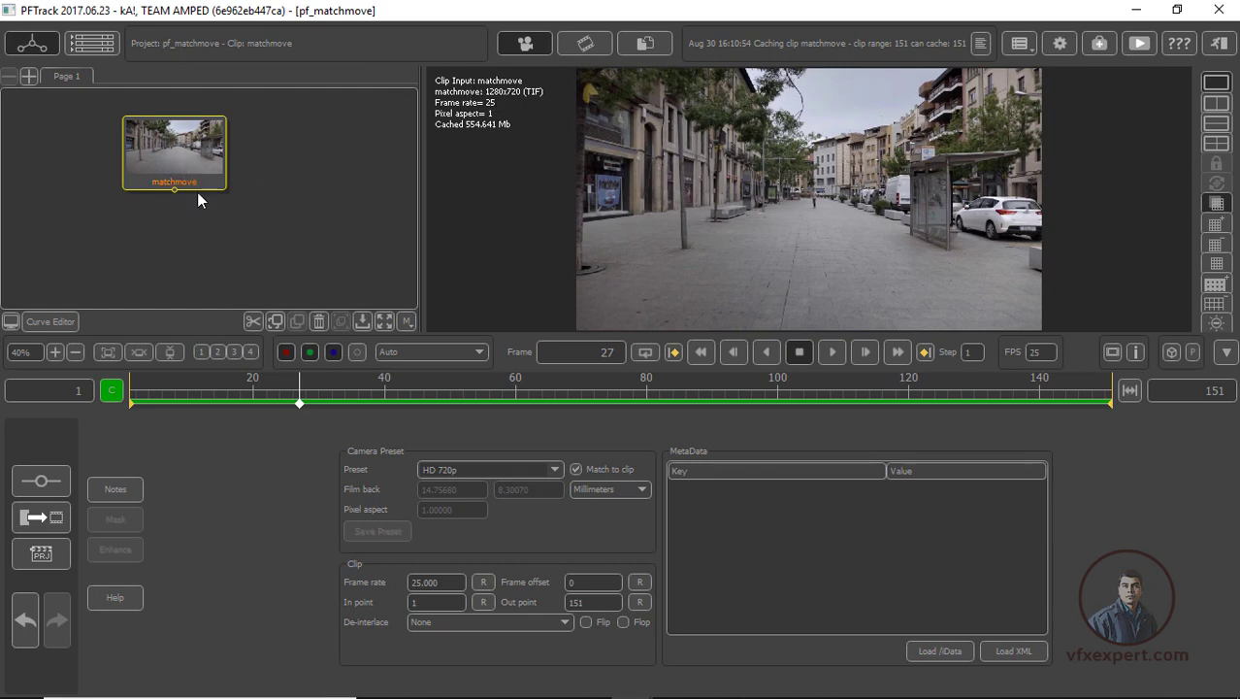
left_click_drag(291, 378, 443, 378)
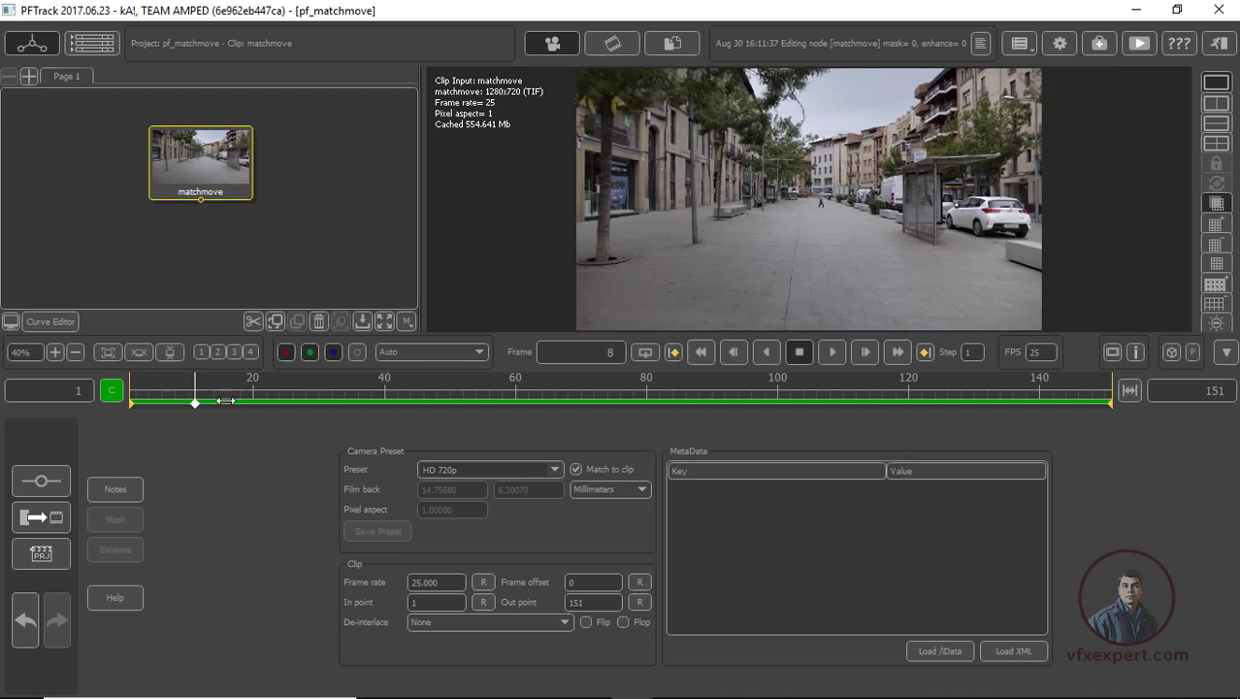
mouse_move(227, 163)
left_mouse_down()
mouse_move(193, 154)
mouse_move(205, 160)
left_mouse_up()
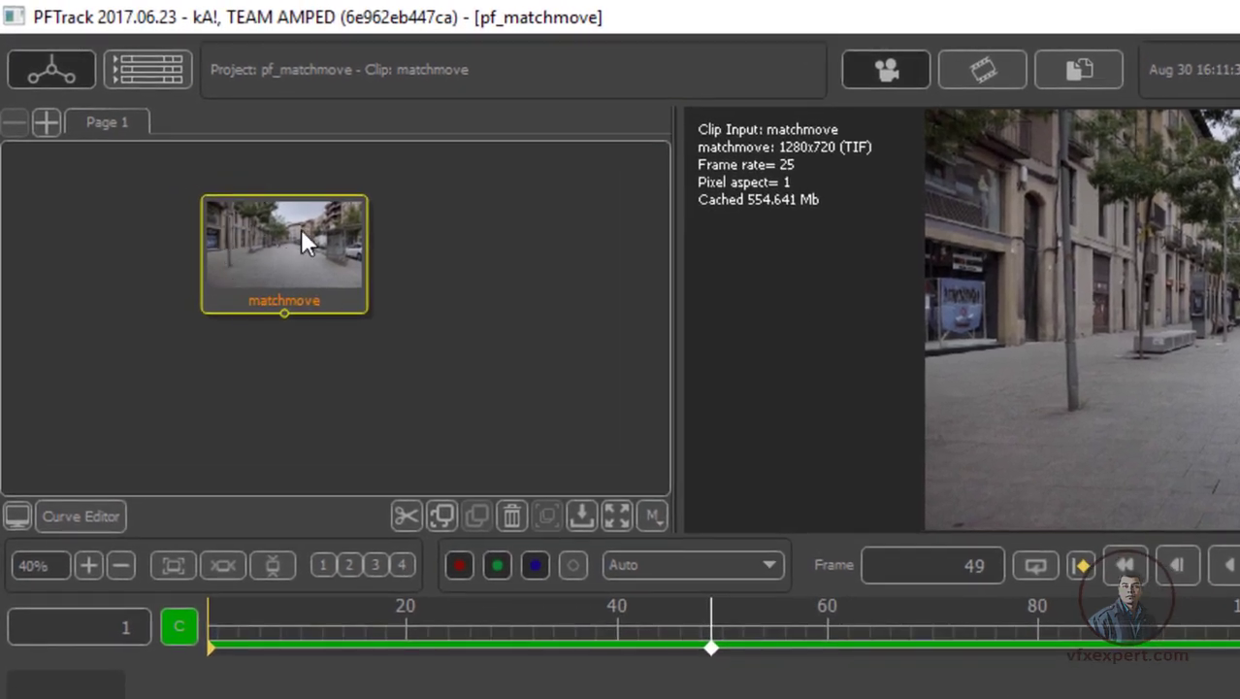
Attach an Auto Track node to the matchmove clip
right_click(299, 246)
mouse_move(360, 291)
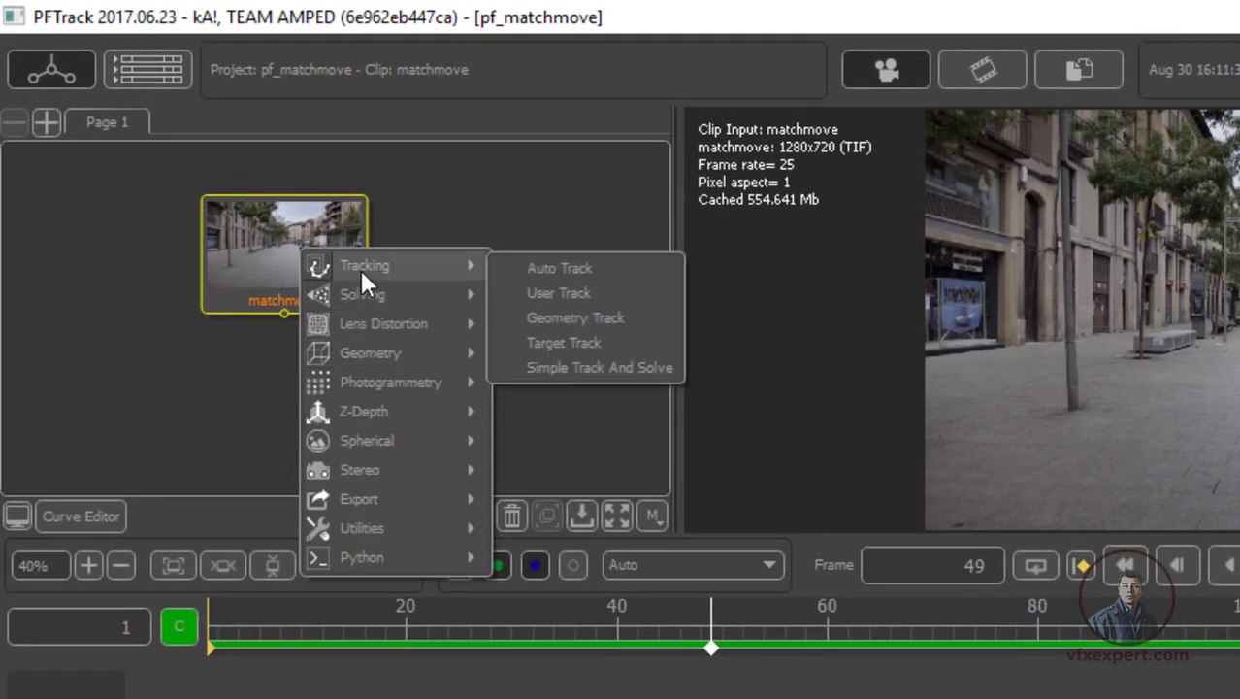
left_click(602, 272)
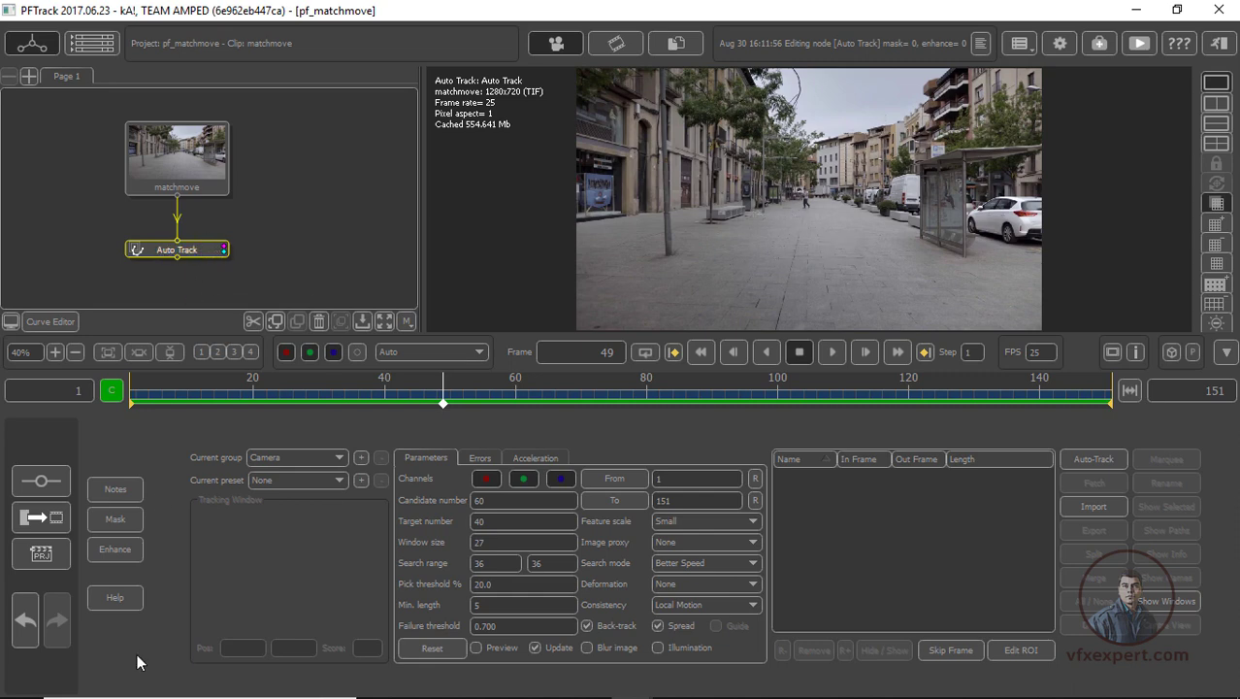
Enable colour enhancement on the Auto Track node with contrast 0.300 and gamma -0.481
left_click(122, 549)
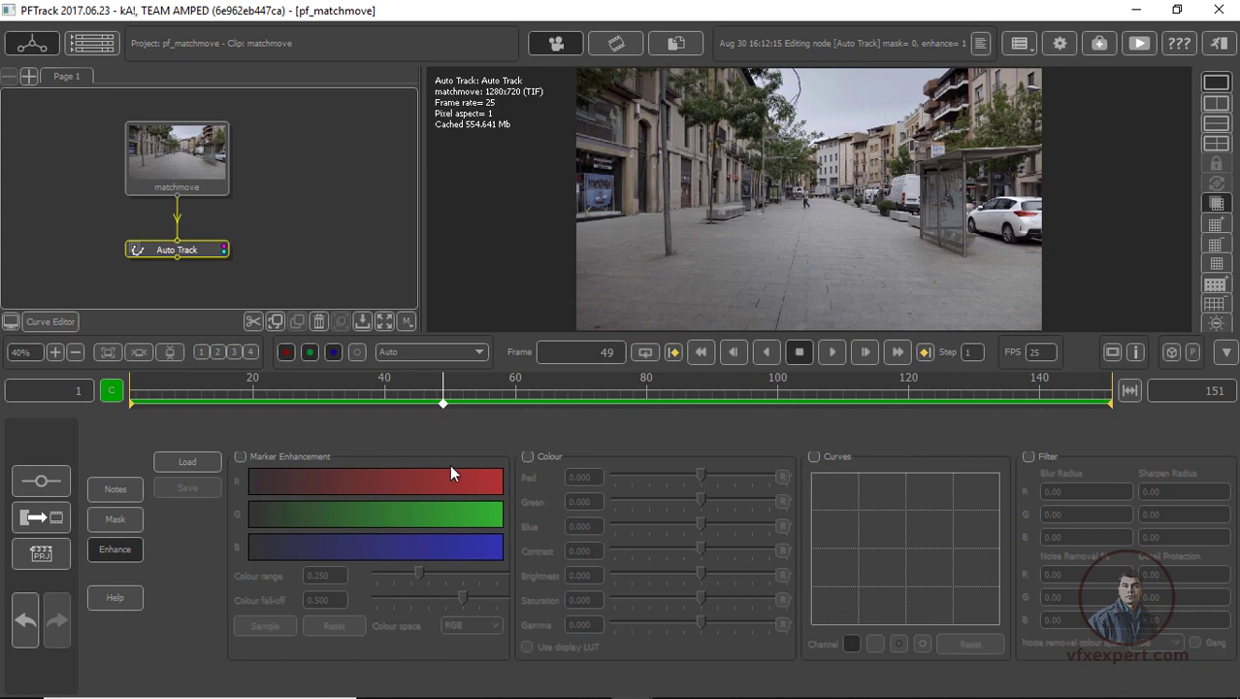
left_click(527, 455)
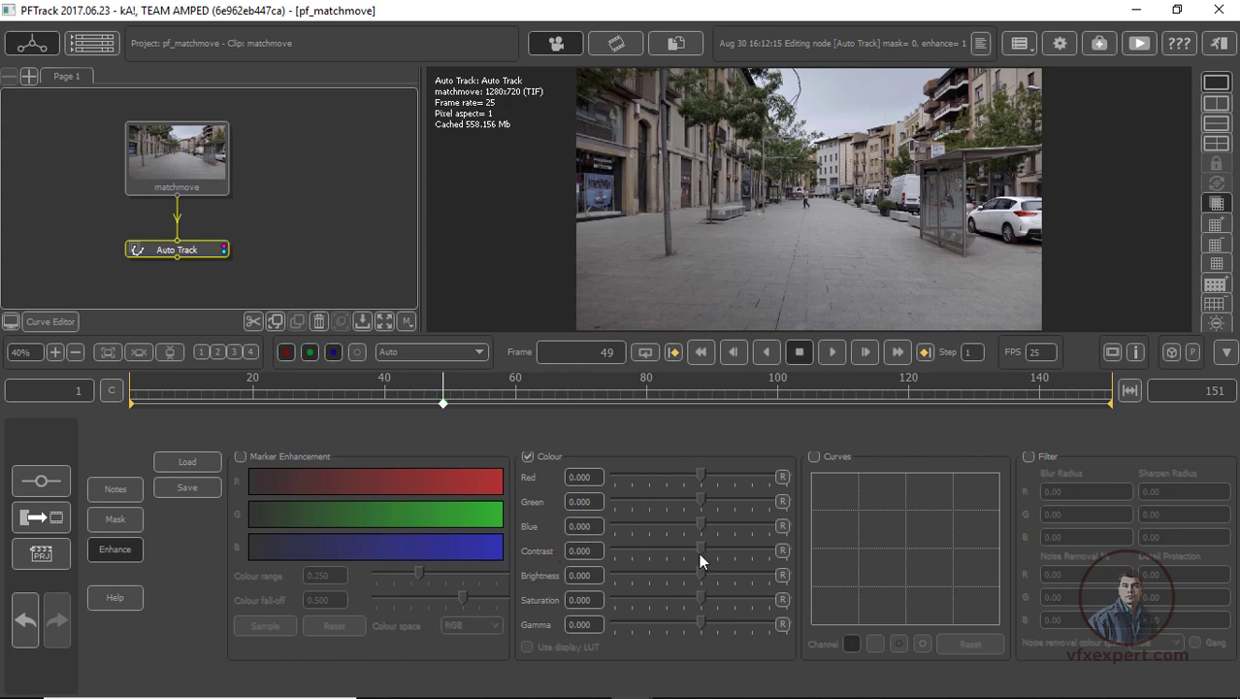
left_click_drag(700, 550, 724, 551)
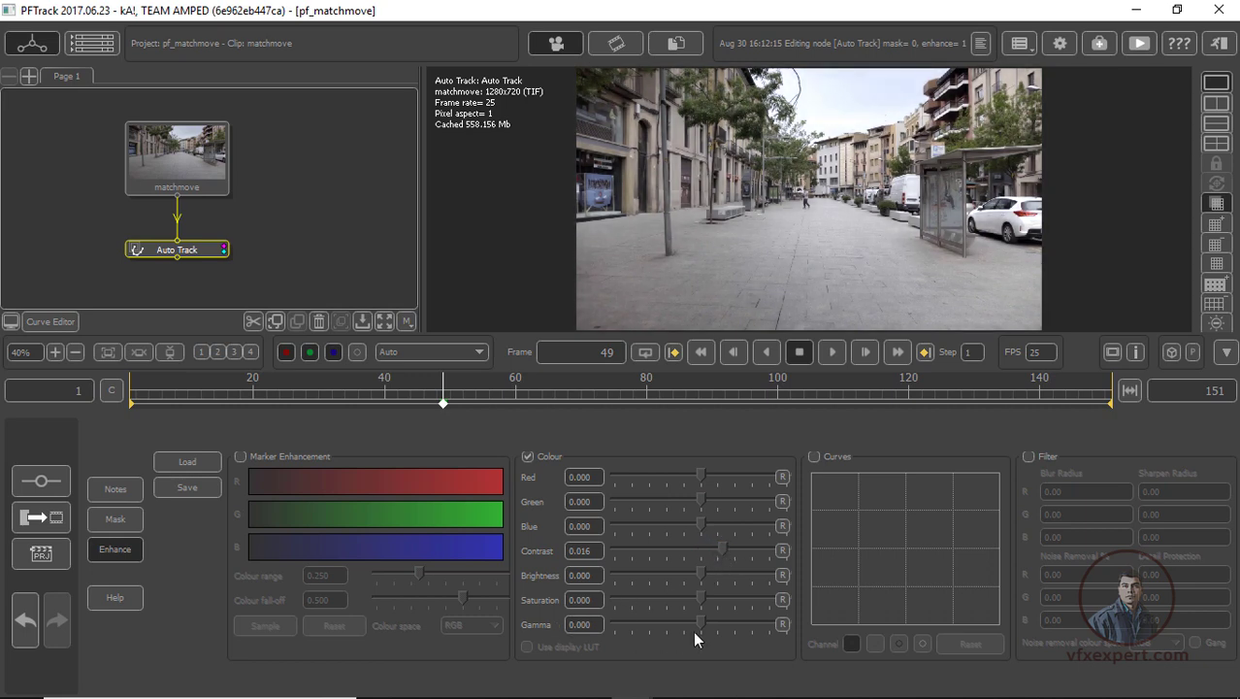
left_click_drag(698, 623, 654, 627)
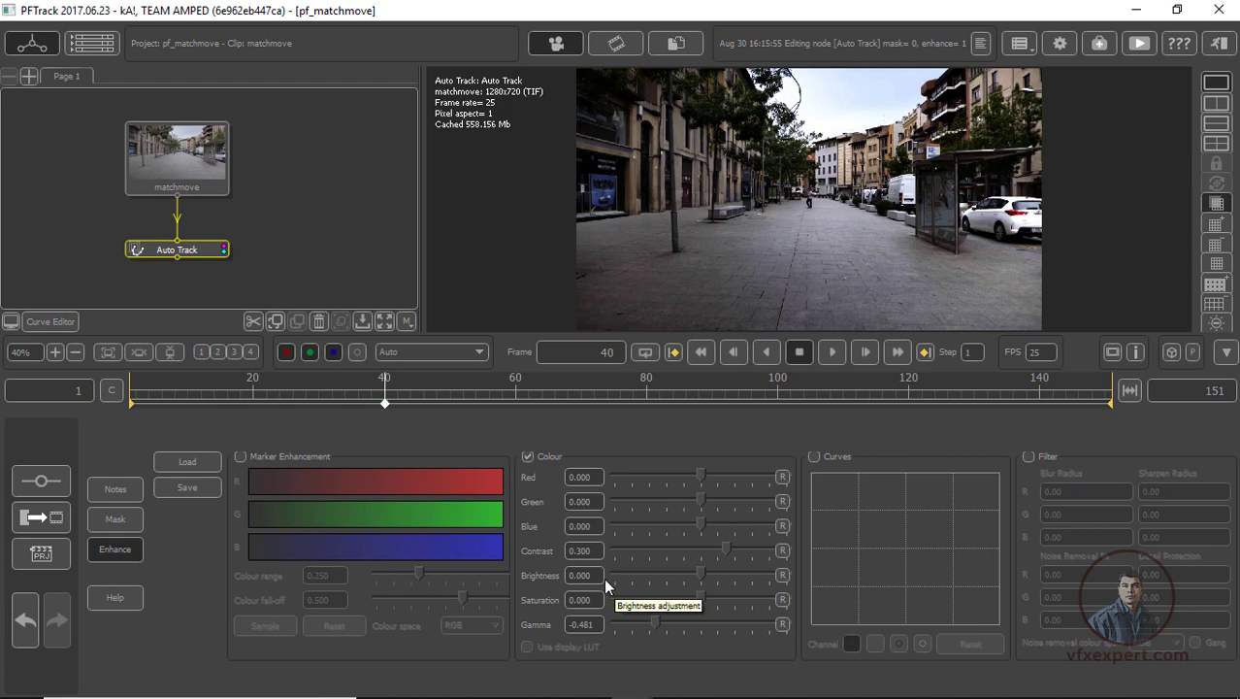
left_click(118, 551)
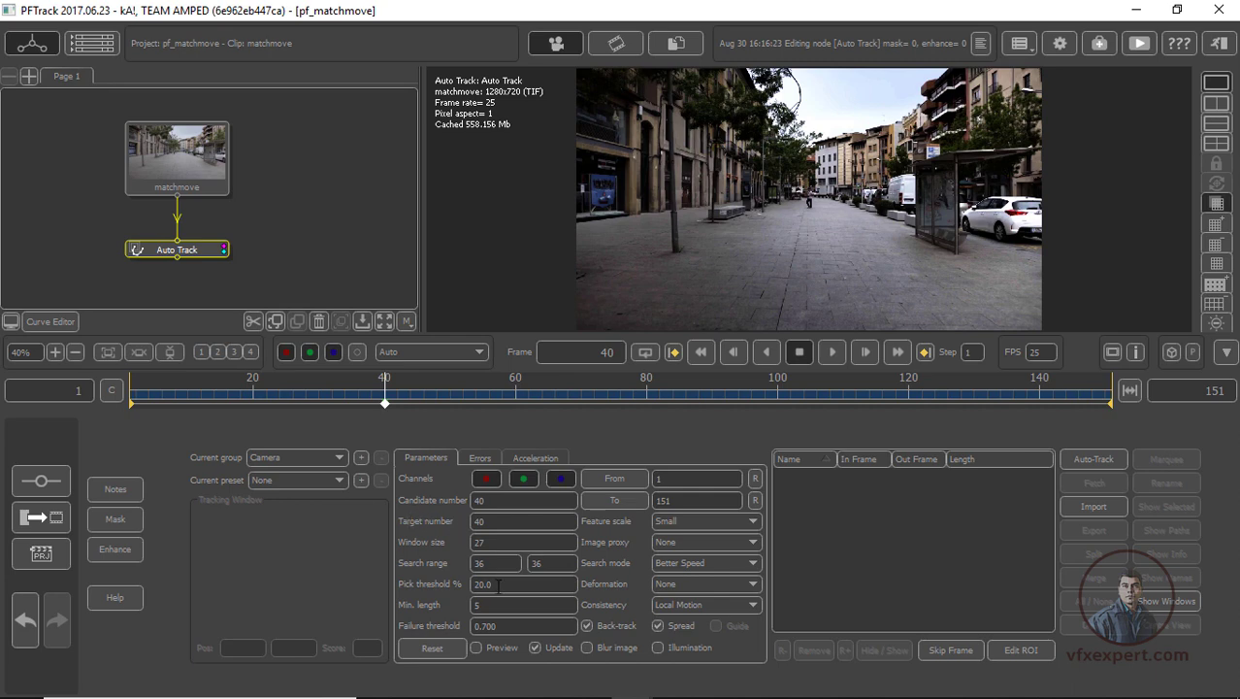
Preview the feature points, set the candidate number to 100 and auto-track the clip from frame 1 to 151
left_click(475, 647)
double_click(479, 500)
type("100")
key("Return")
left_click_drag(387, 404, 397, 403)
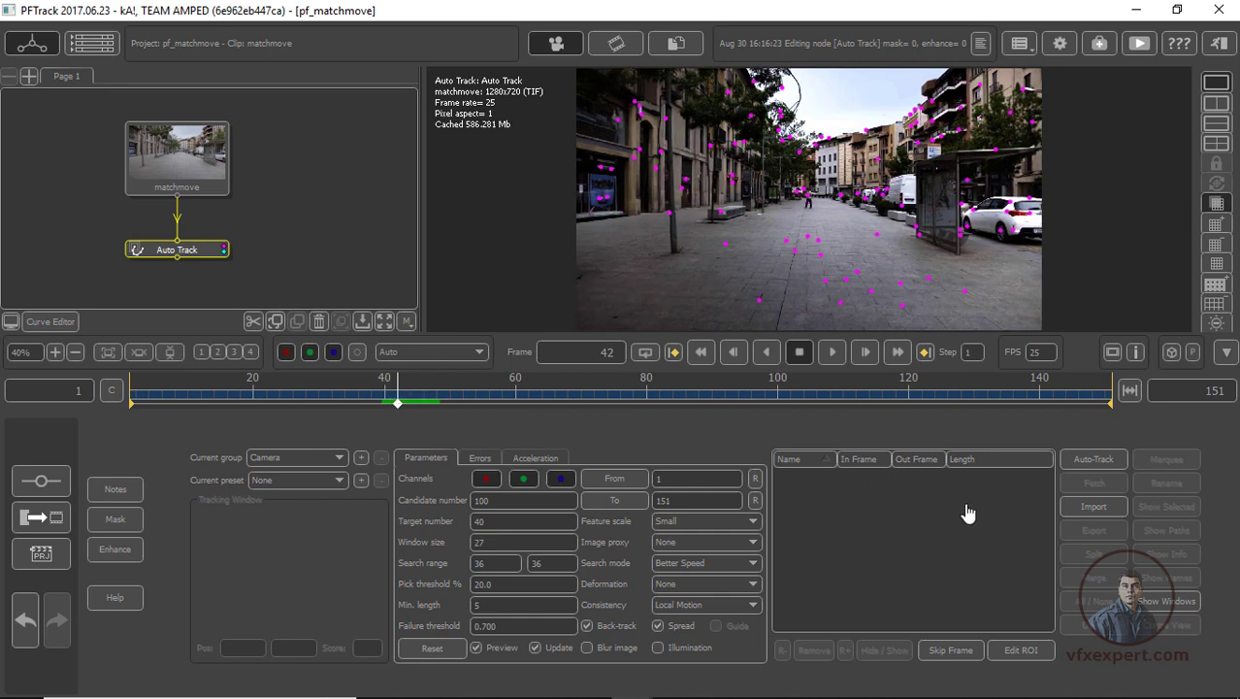
left_click(1093, 458)
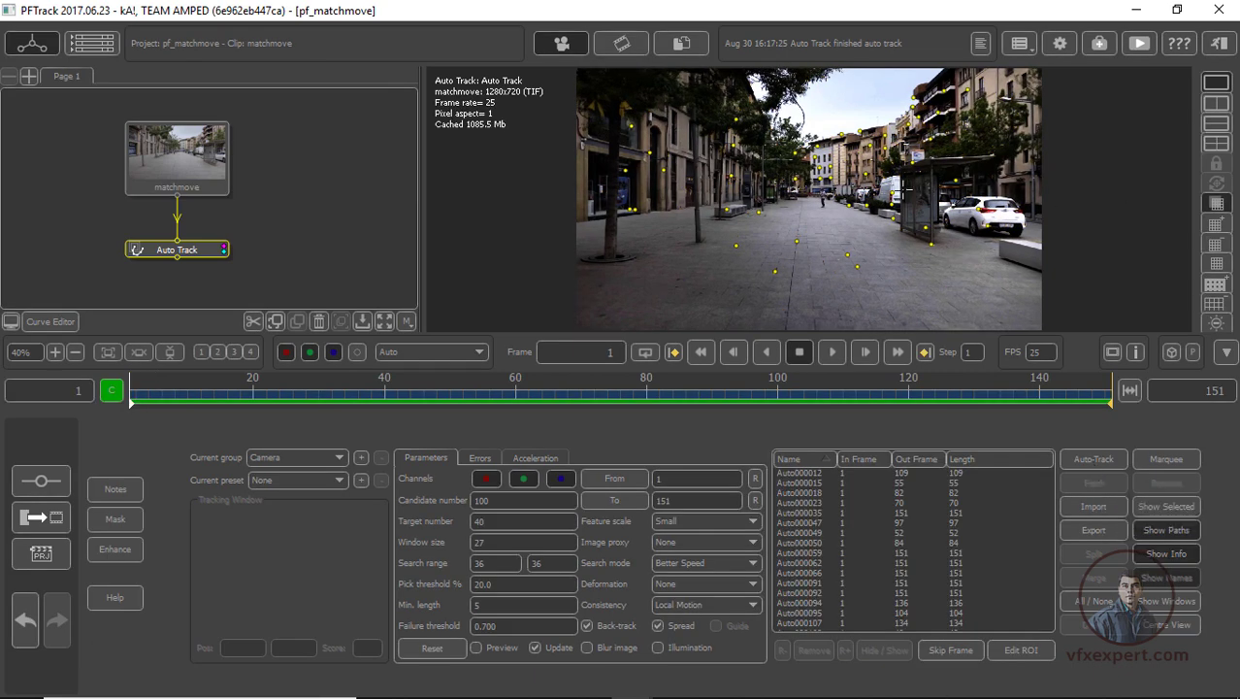
left_click_drag(190, 394, 331, 427)
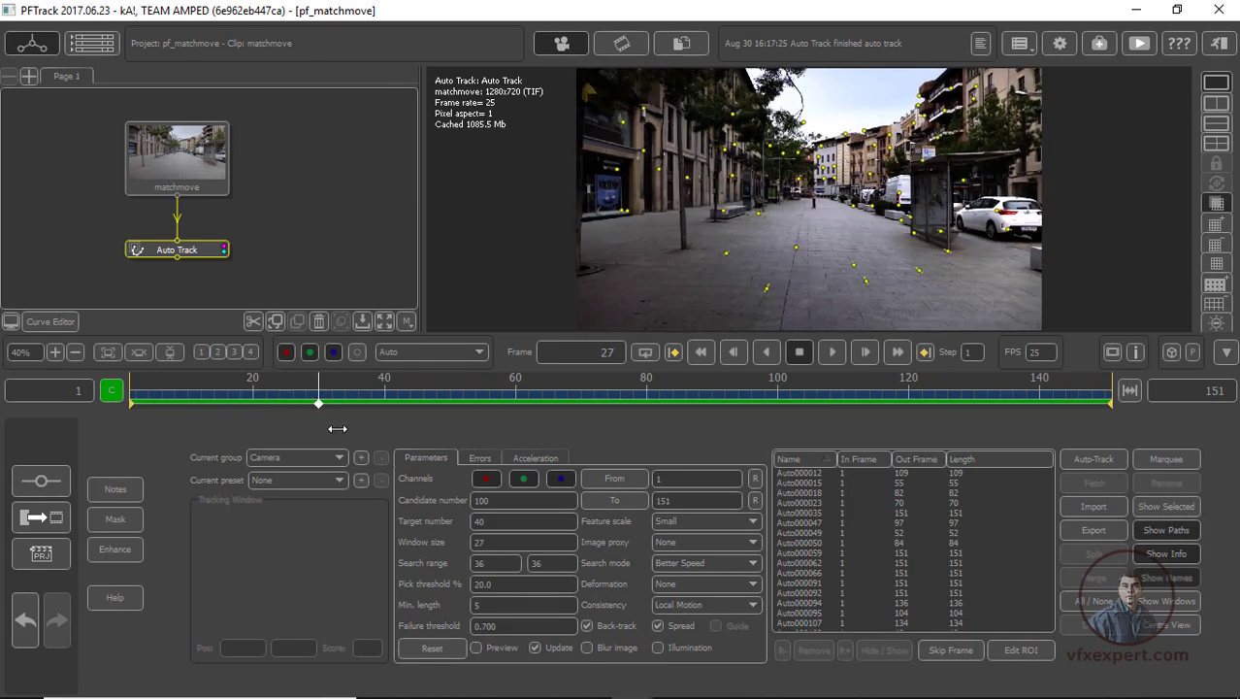
Attach a Camera Solver to the Auto Track node, solve all and scrub through the solved frames
middle_click_drag(290, 246, 285, 224)
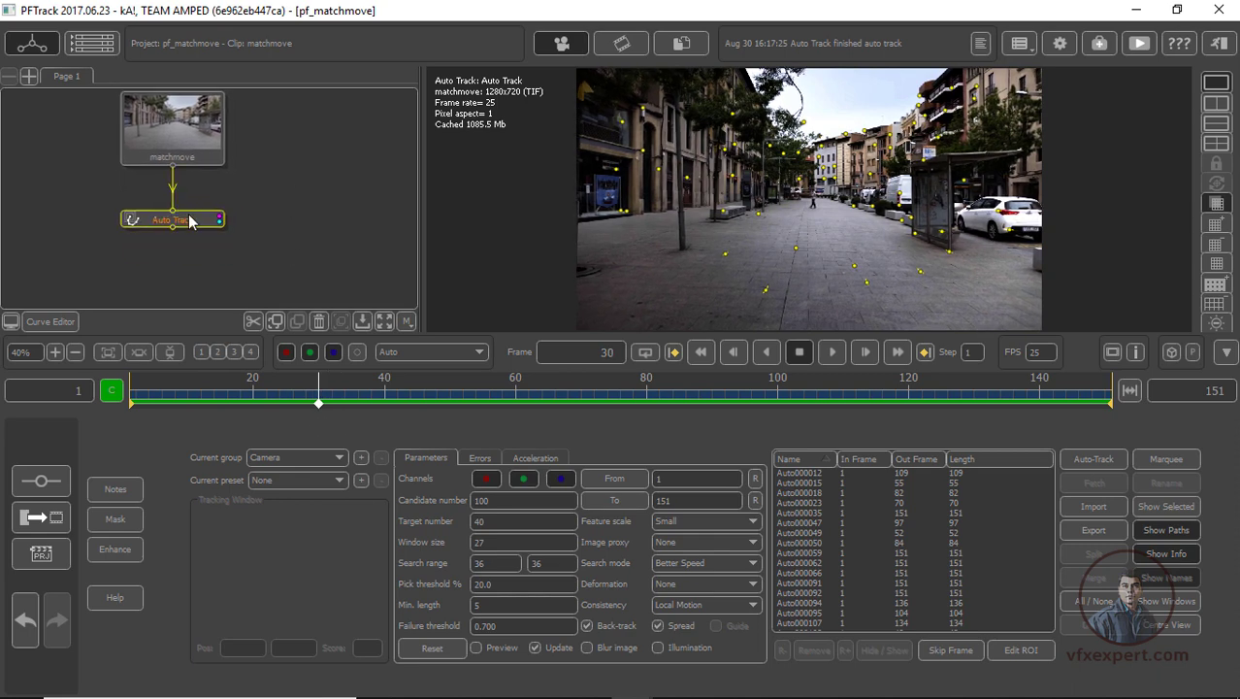
right_click(197, 222)
mouse_move(228, 248)
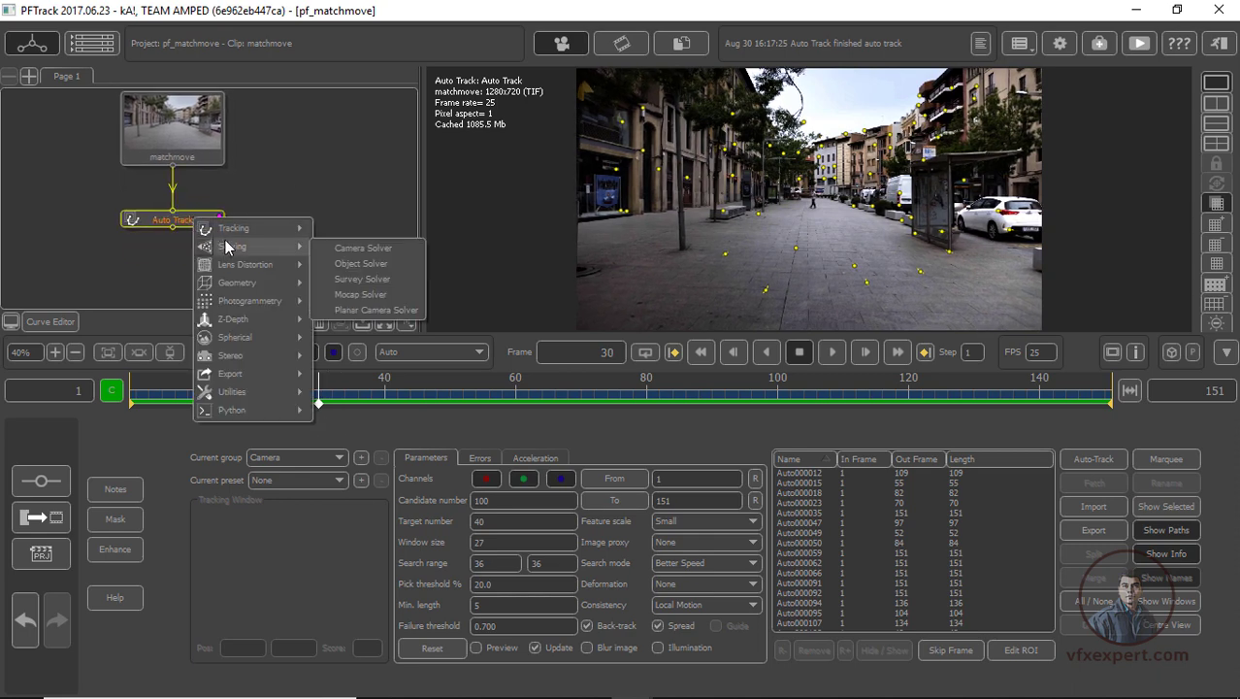
left_click(379, 251)
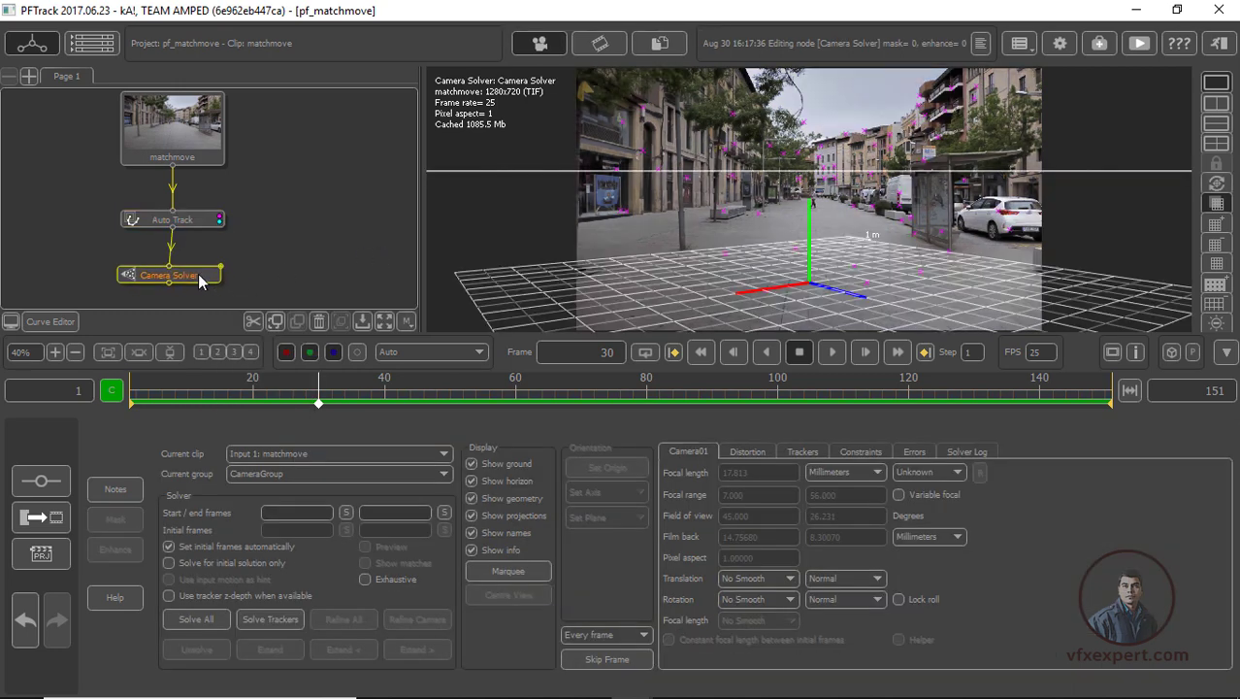
left_click(206, 618)
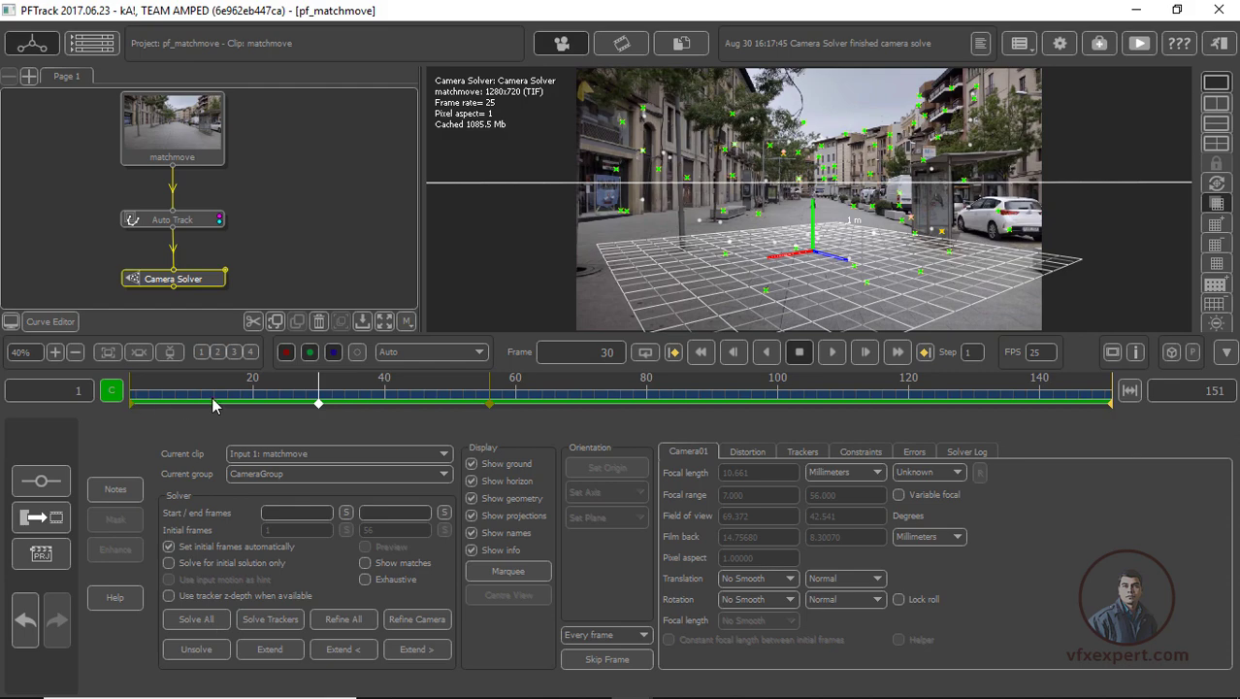
left_click_drag(211, 396, 626, 407)
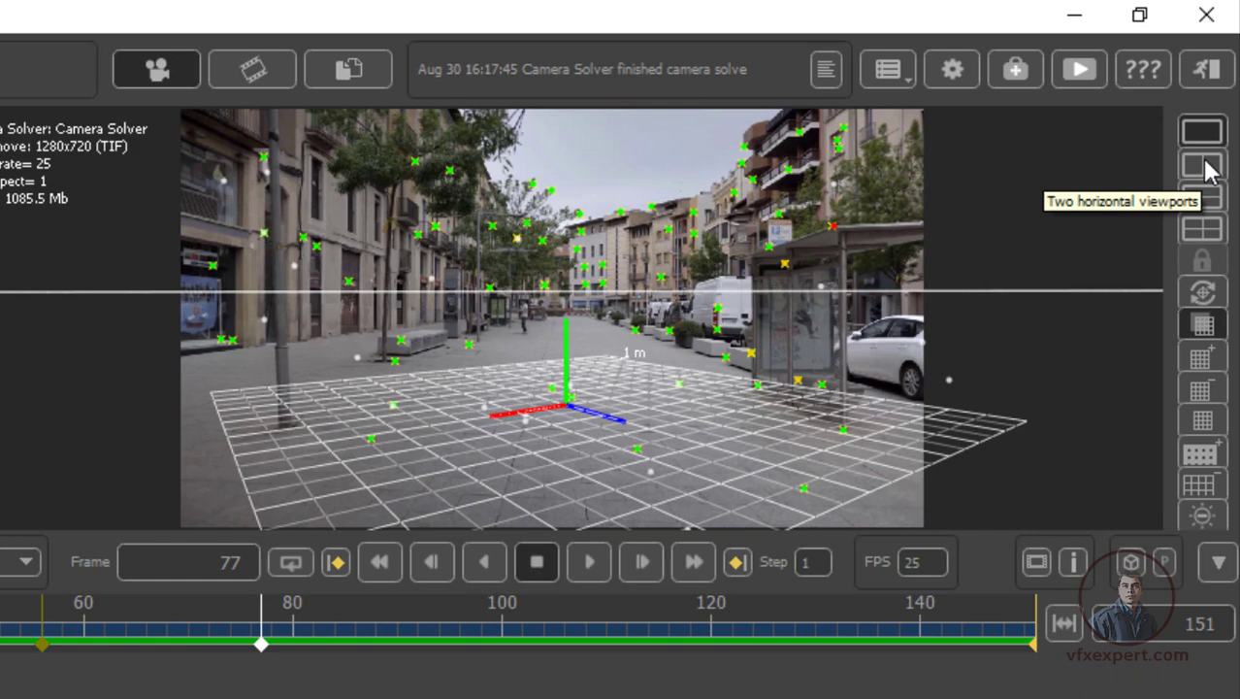
Inspect the solved camera and tracker points in a second viewport across several frames, and return to a single viewport
left_click(1203, 166)
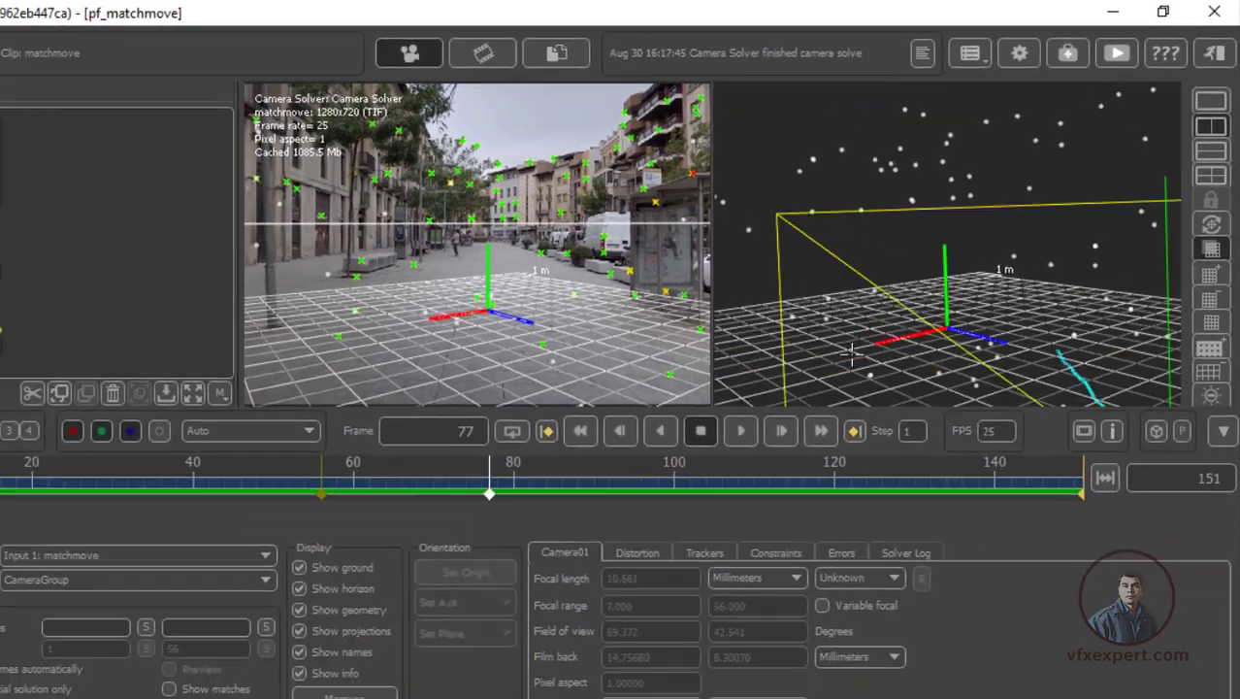
left_click_drag(852, 355, 1116, 233)
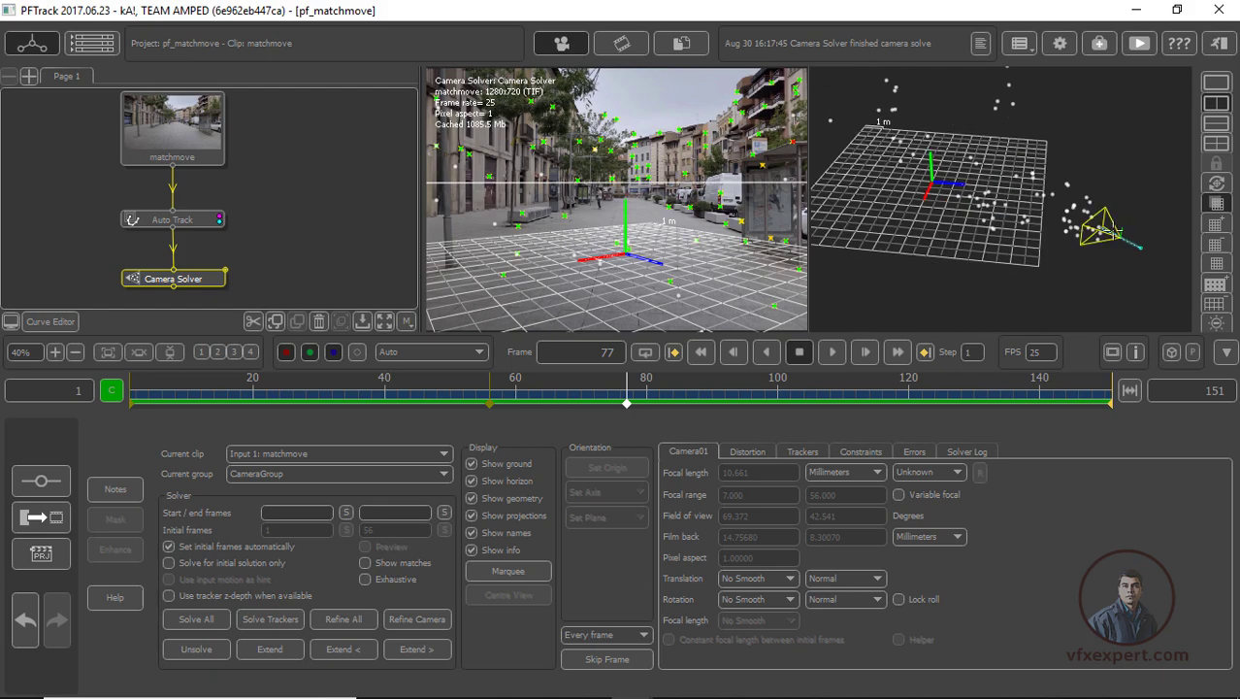
left_click_drag(711, 400, 423, 396)
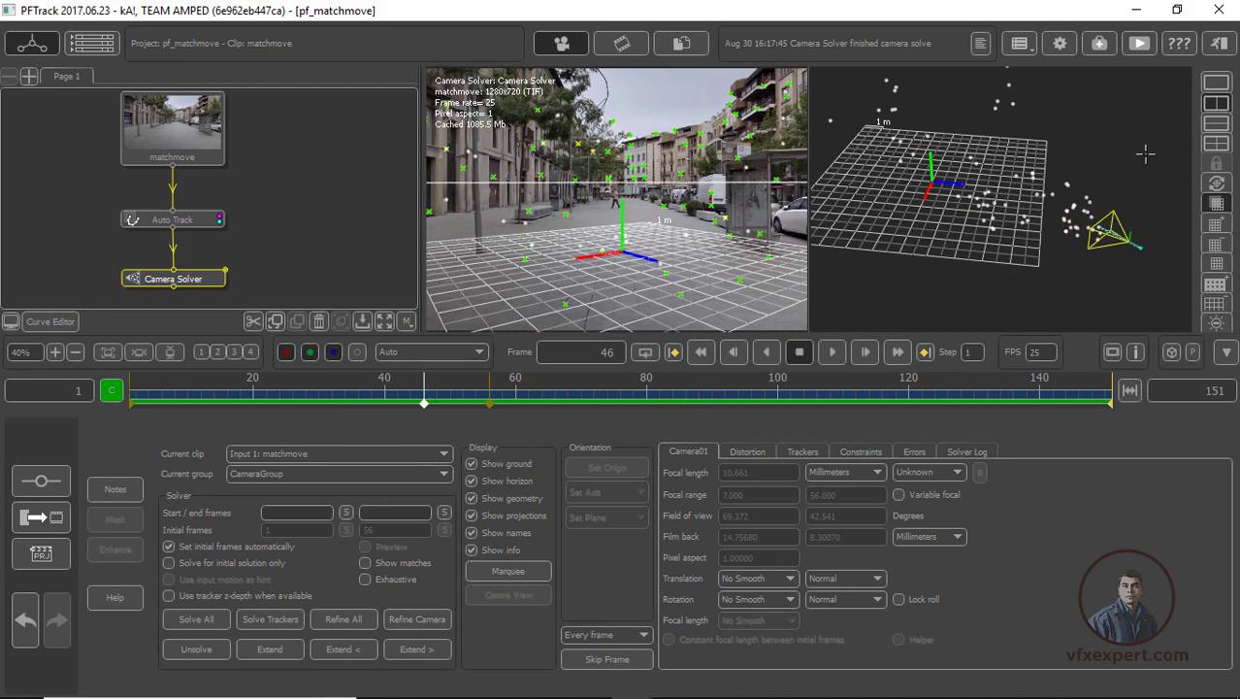
left_click(1213, 84)
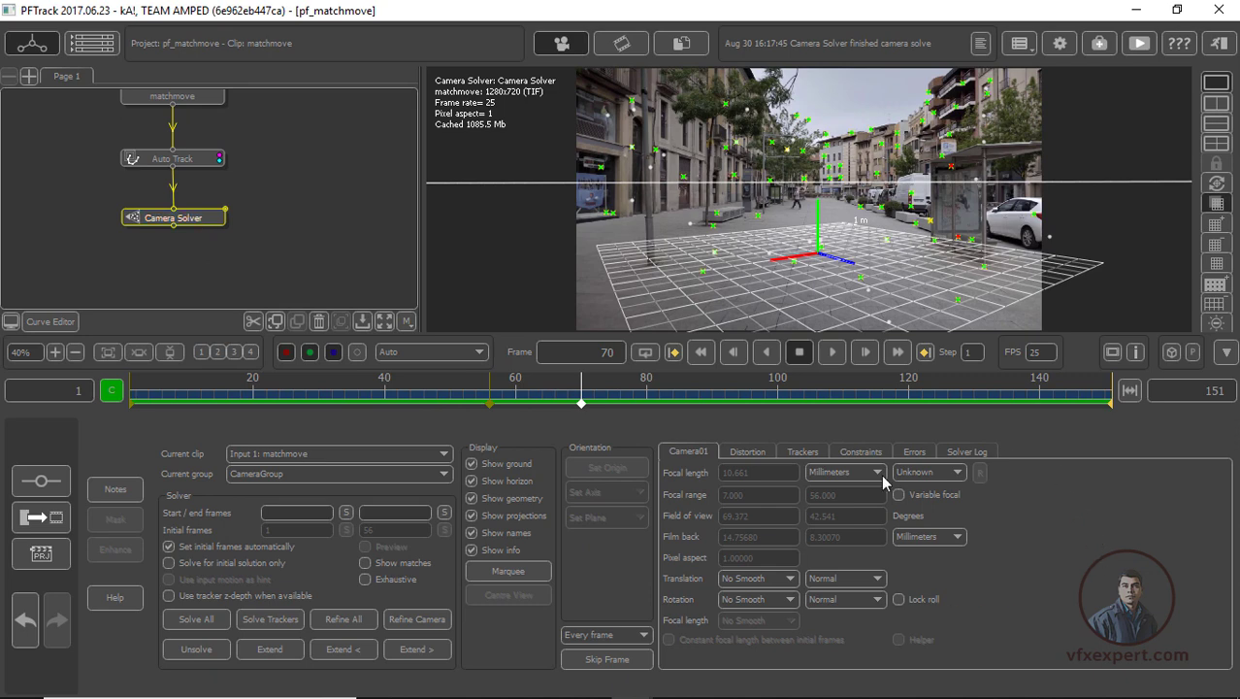
Examine the Camera Solver's error graph for trackers with high projection error
left_click(914, 452)
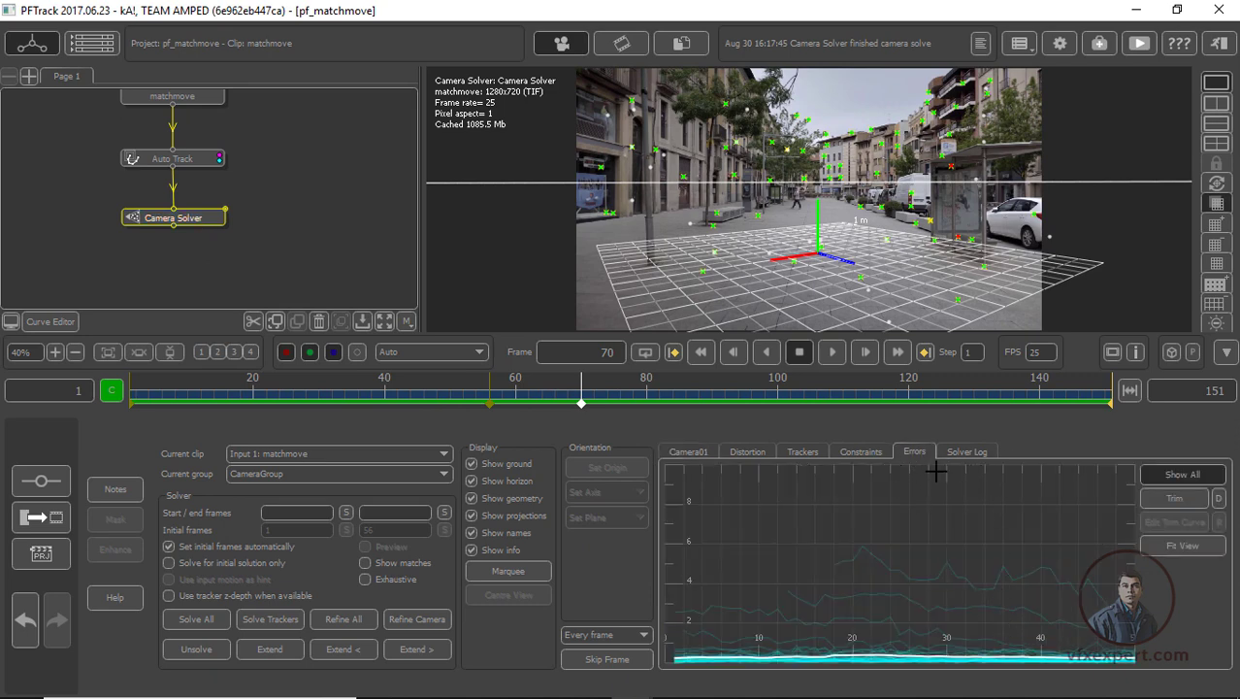
middle_click_drag(1058, 603, 1048, 556)
left_click(929, 613)
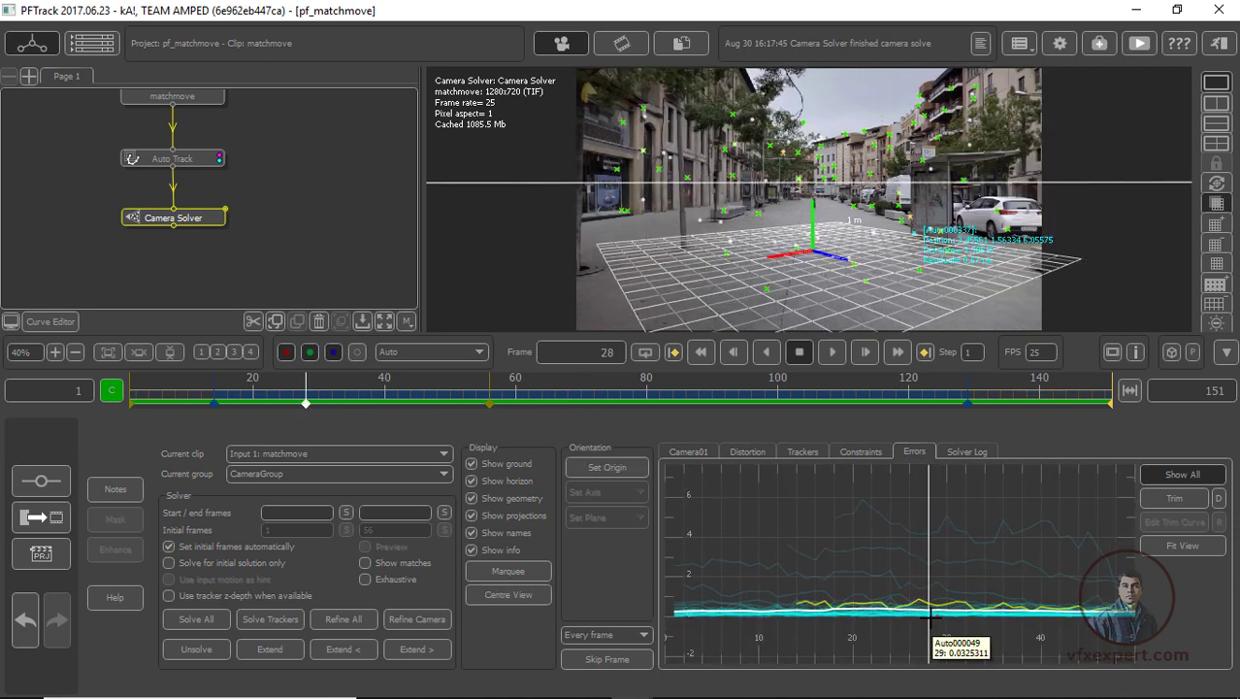
left_click_drag(966, 580, 948, 568)
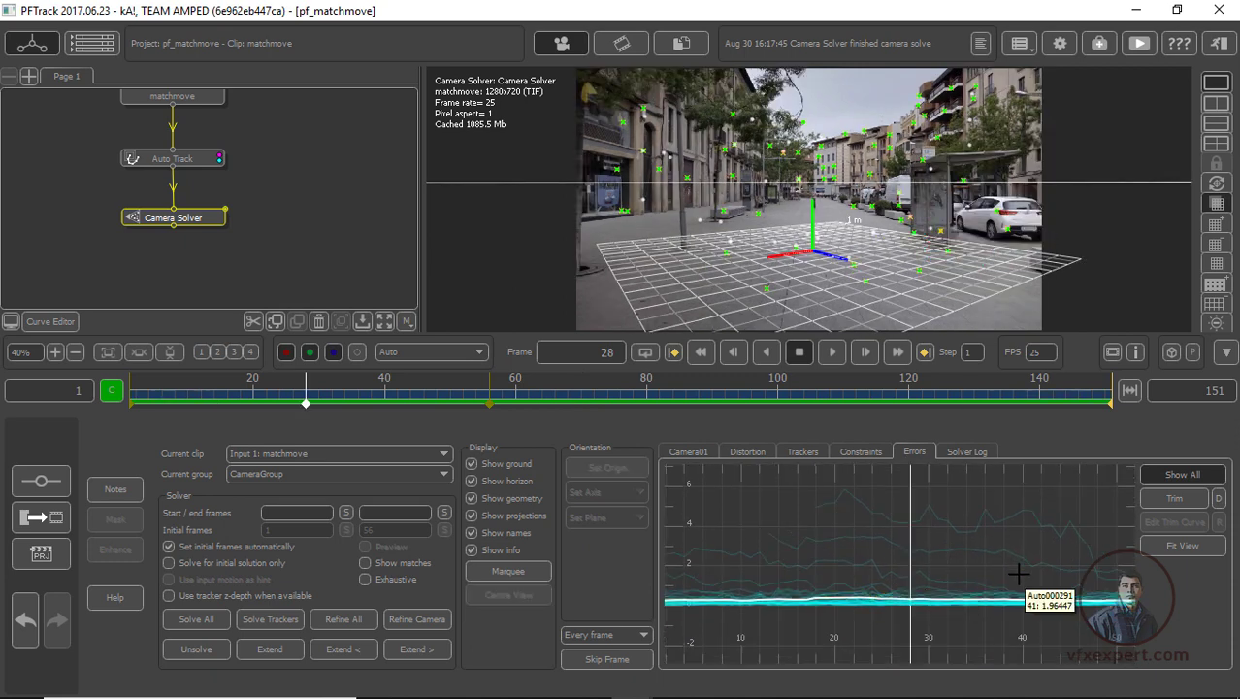
right_click_drag(1012, 560, 1019, 546)
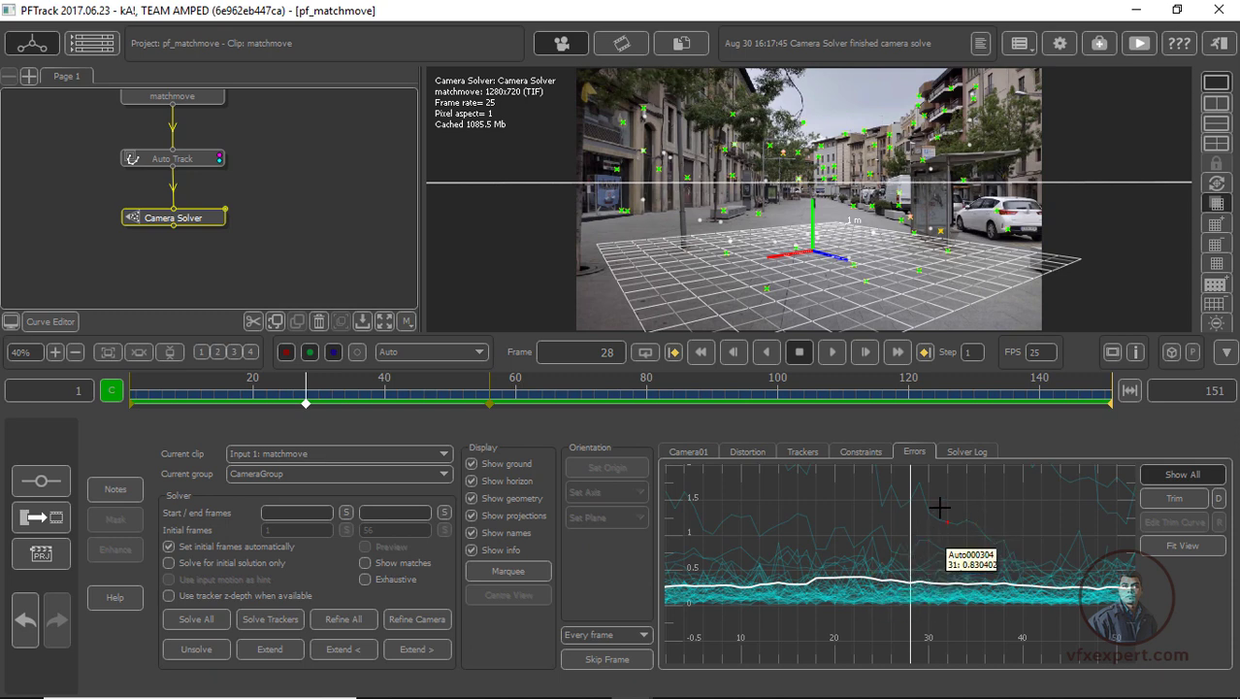
middle_click_drag(1021, 617, 1024, 626)
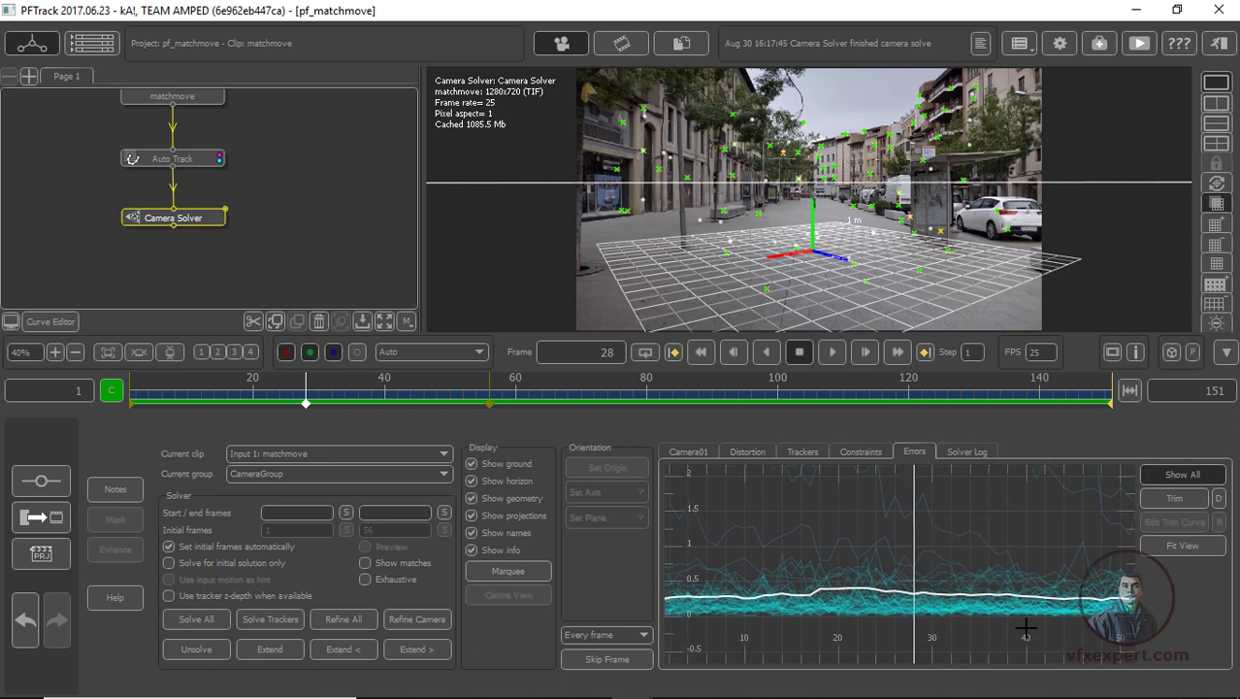
Trim the high-error trackers, refine the camera solve, and check the solved camera up to frame 52
left_click(1167, 505)
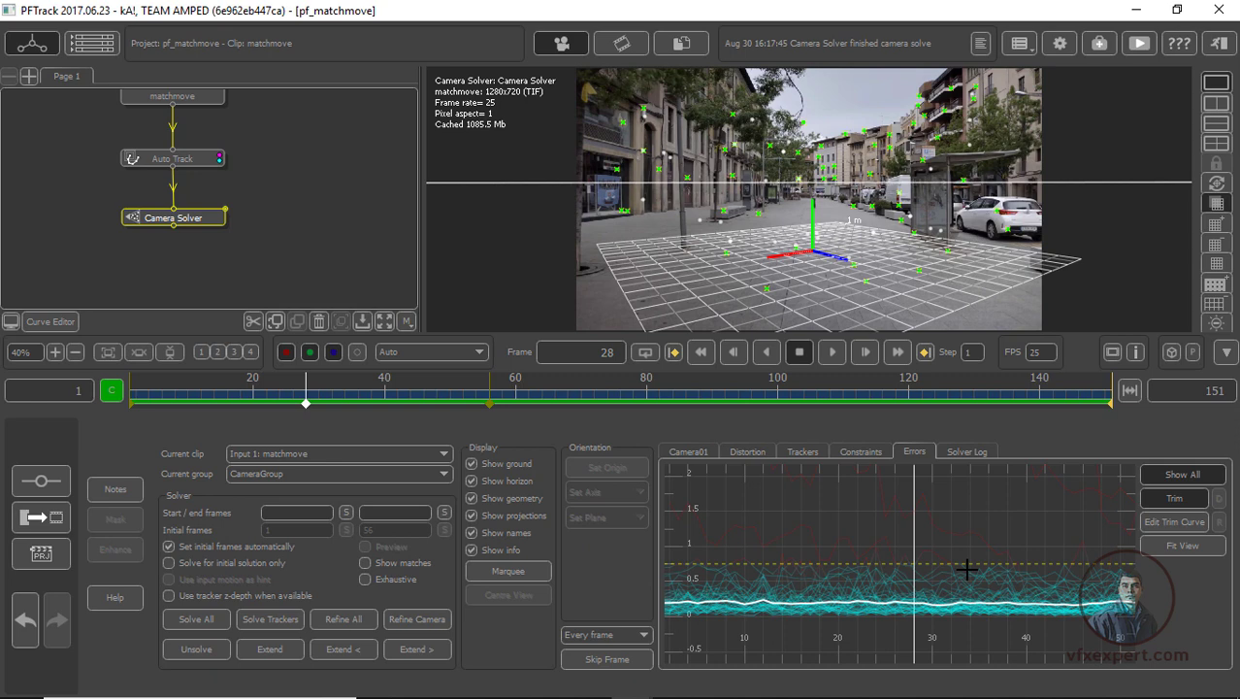
left_click(435, 625)
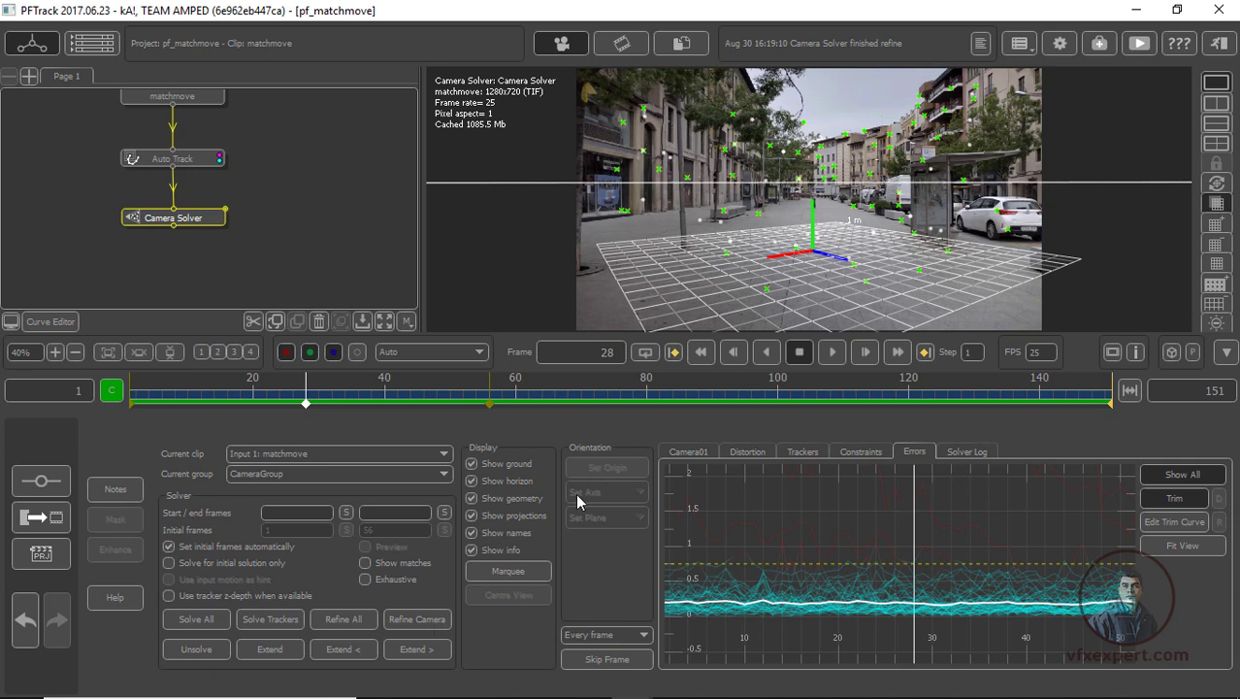
left_click(689, 453)
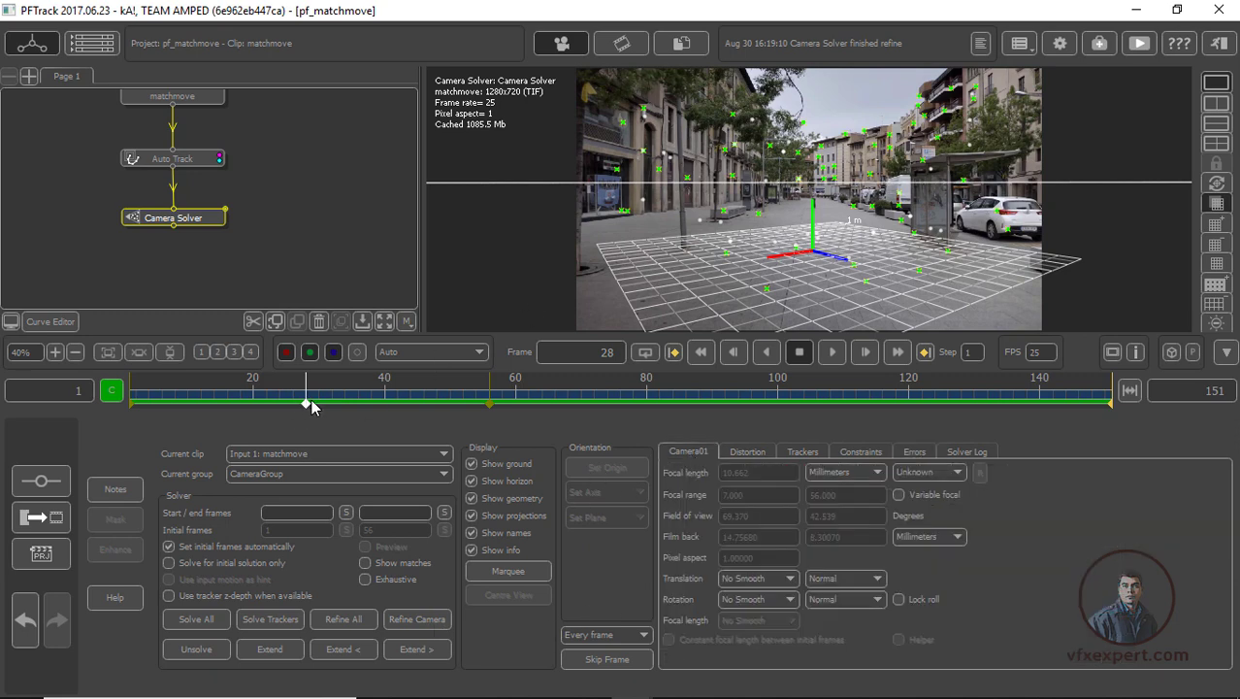
left_click_drag(310, 399, 463, 406)
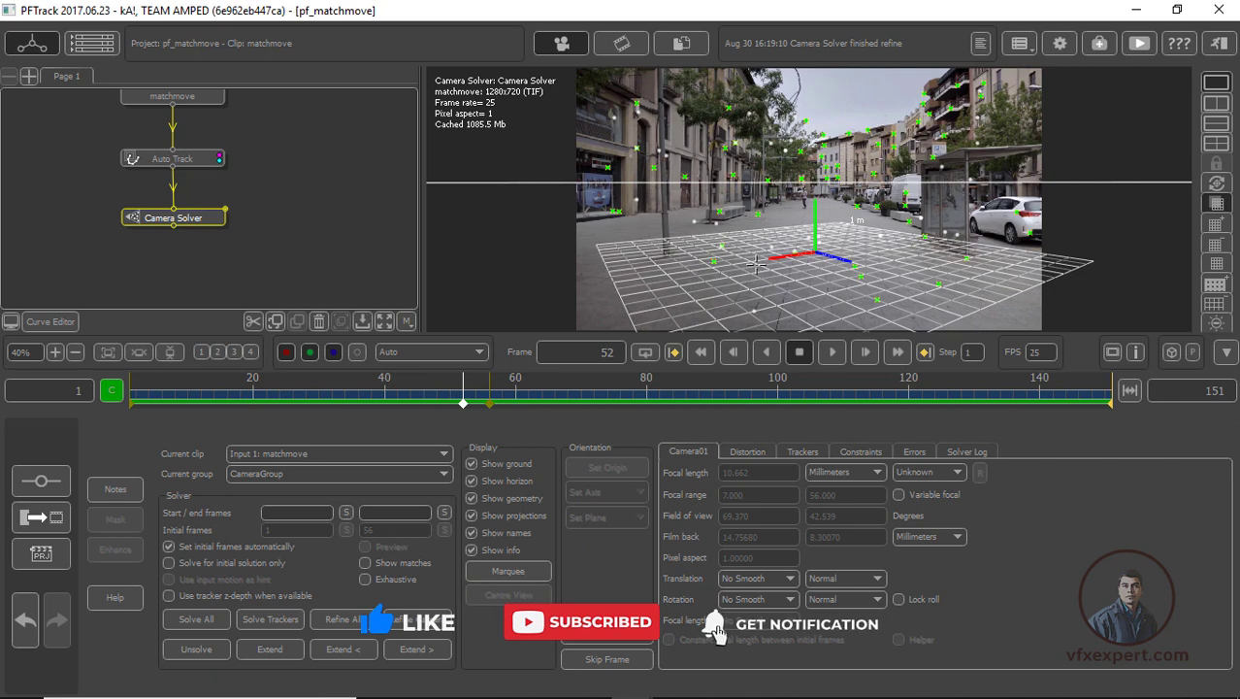
Attach an Orient Scene utility node to the Camera Solver node
middle_click_drag(316, 223, 312, 219)
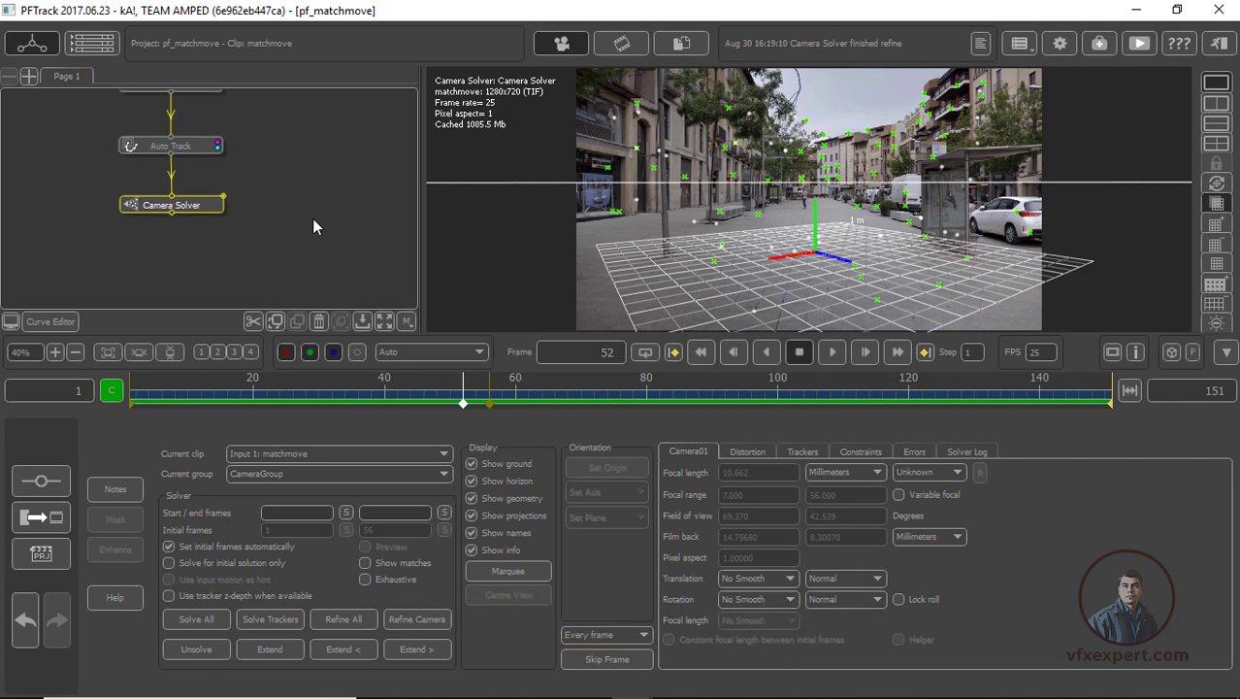
right_click(180, 206)
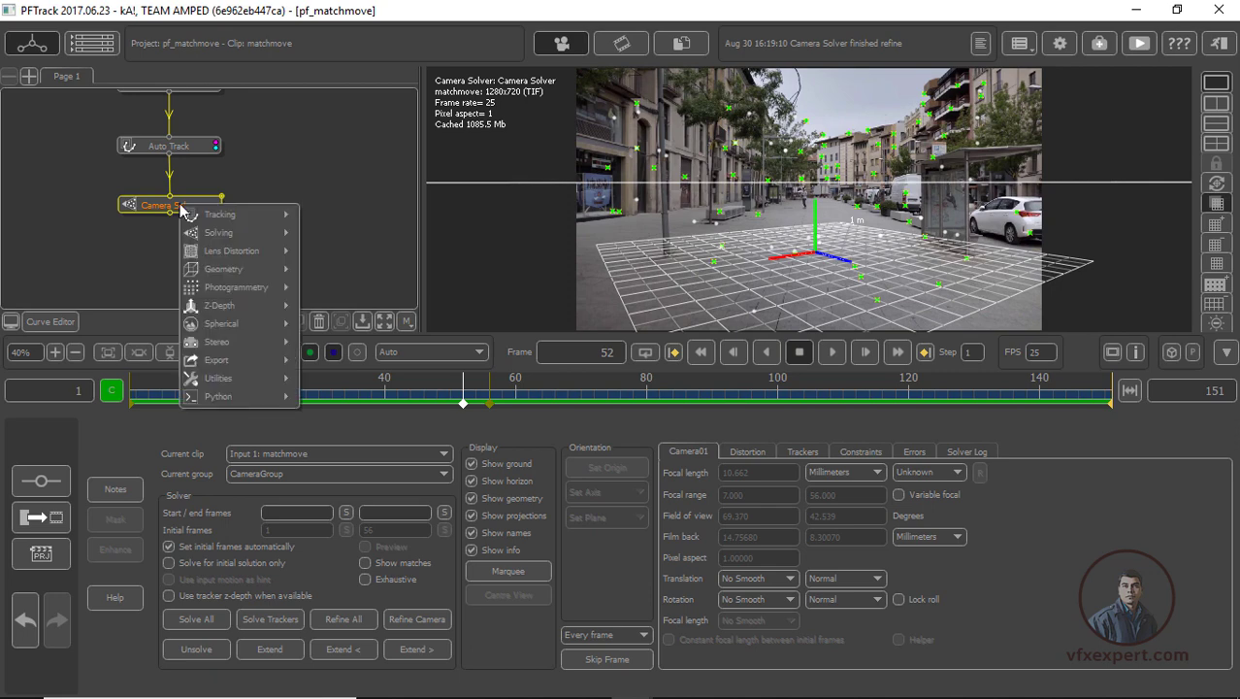
mouse_move(234, 380)
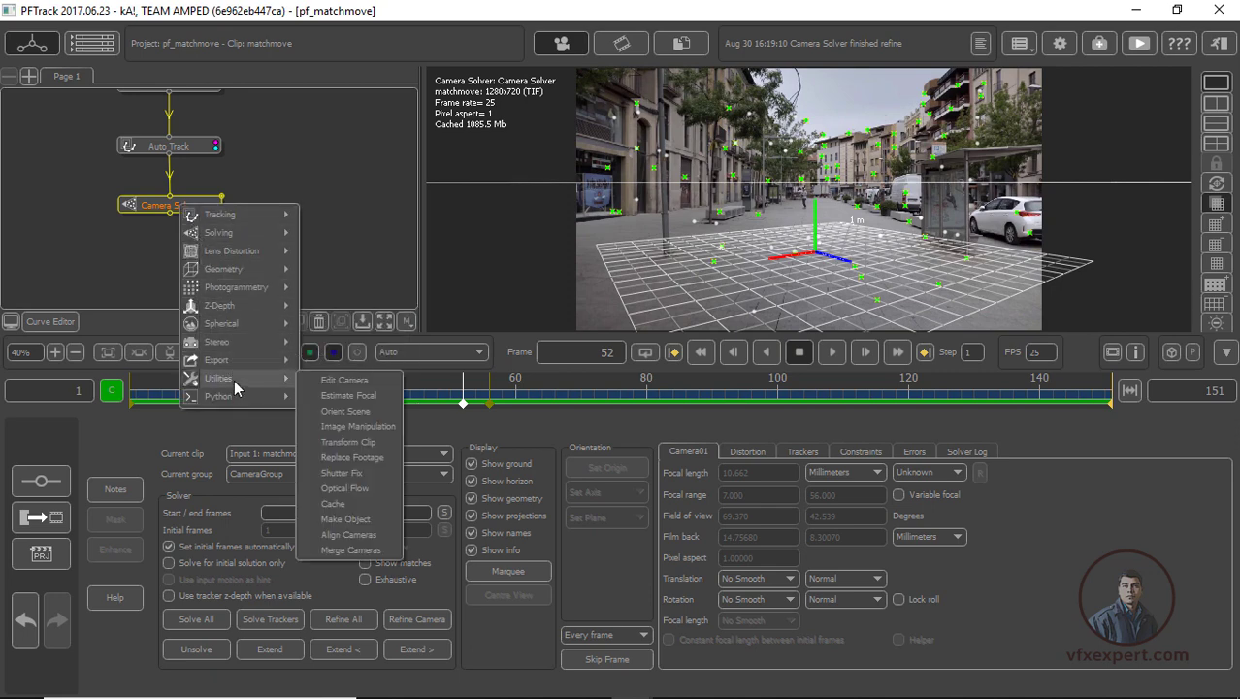
left_click(344, 419)
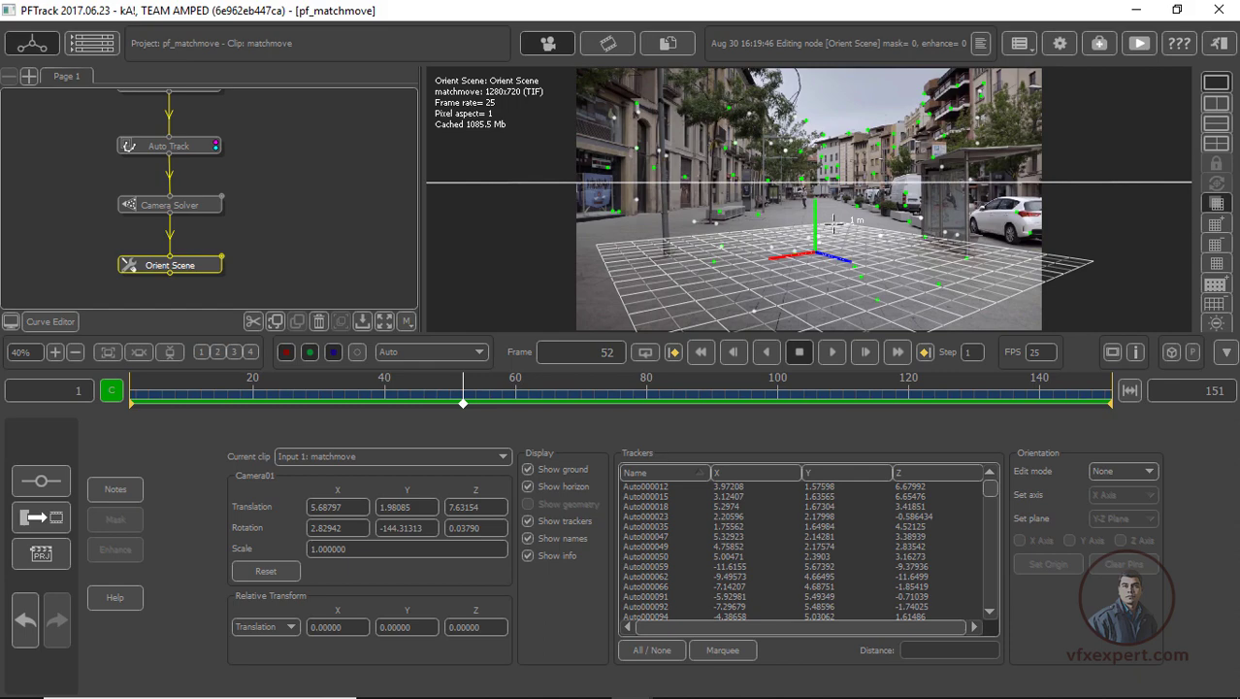
At frame 95, set the scene origin to the ground tracker on the pavement in front of the bus shelter
left_click_drag(549, 395, 744, 391)
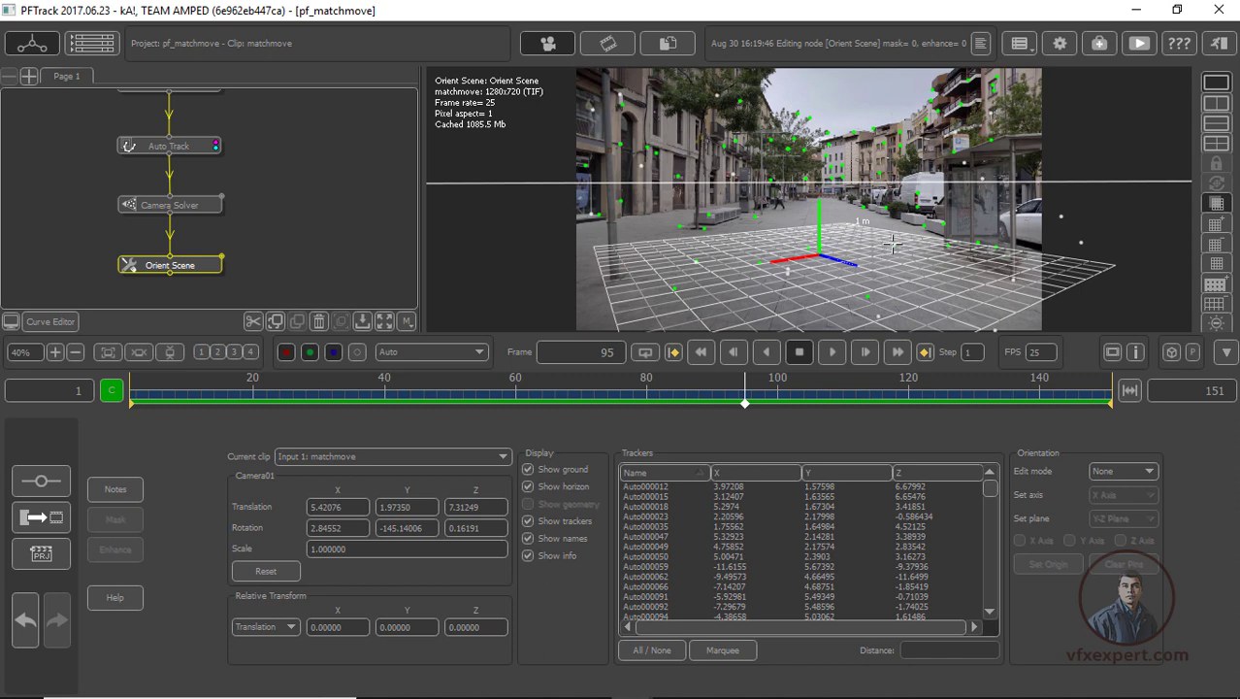
left_click(894, 236)
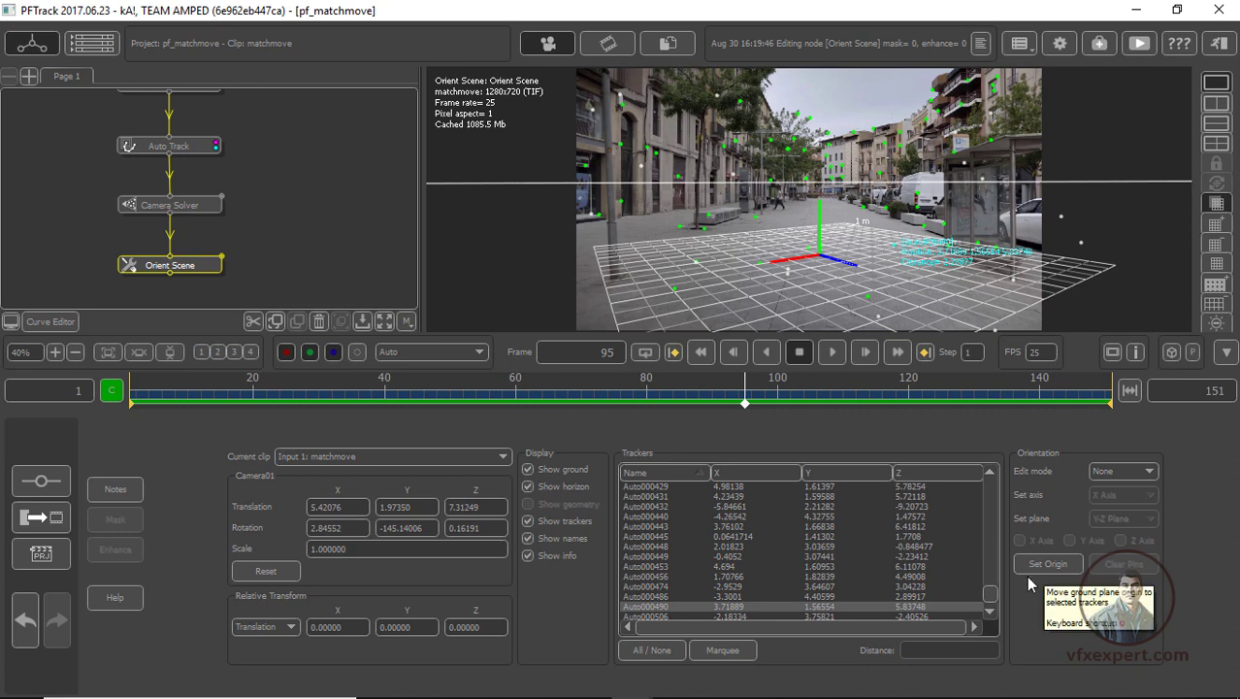
left_click(1052, 573)
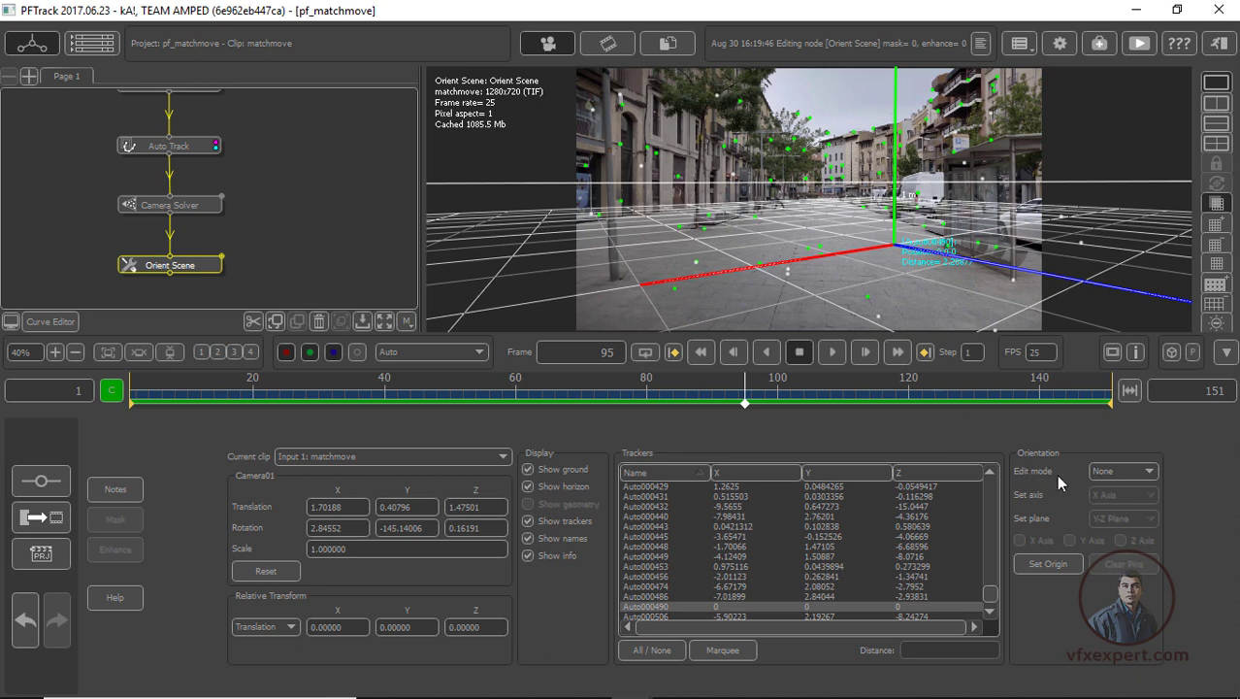
Scale the scene to about 2.46 around the new origin using the Scale edit mode
left_click(1149, 472)
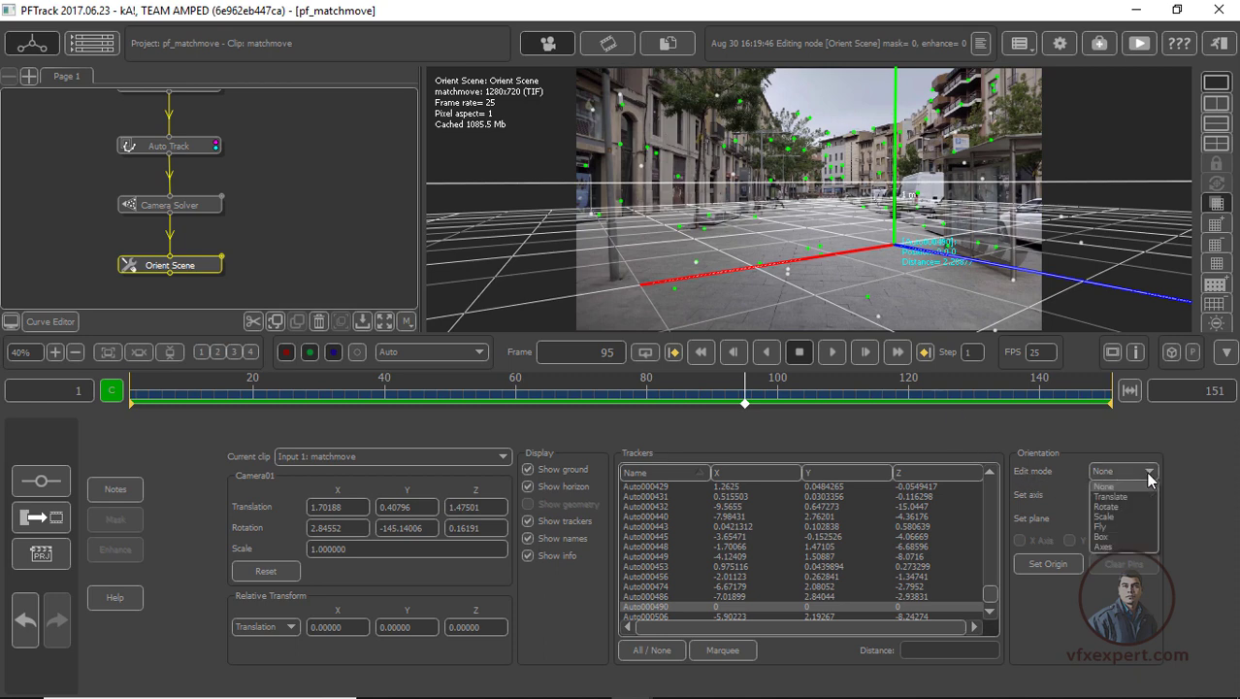
left_click(1118, 517)
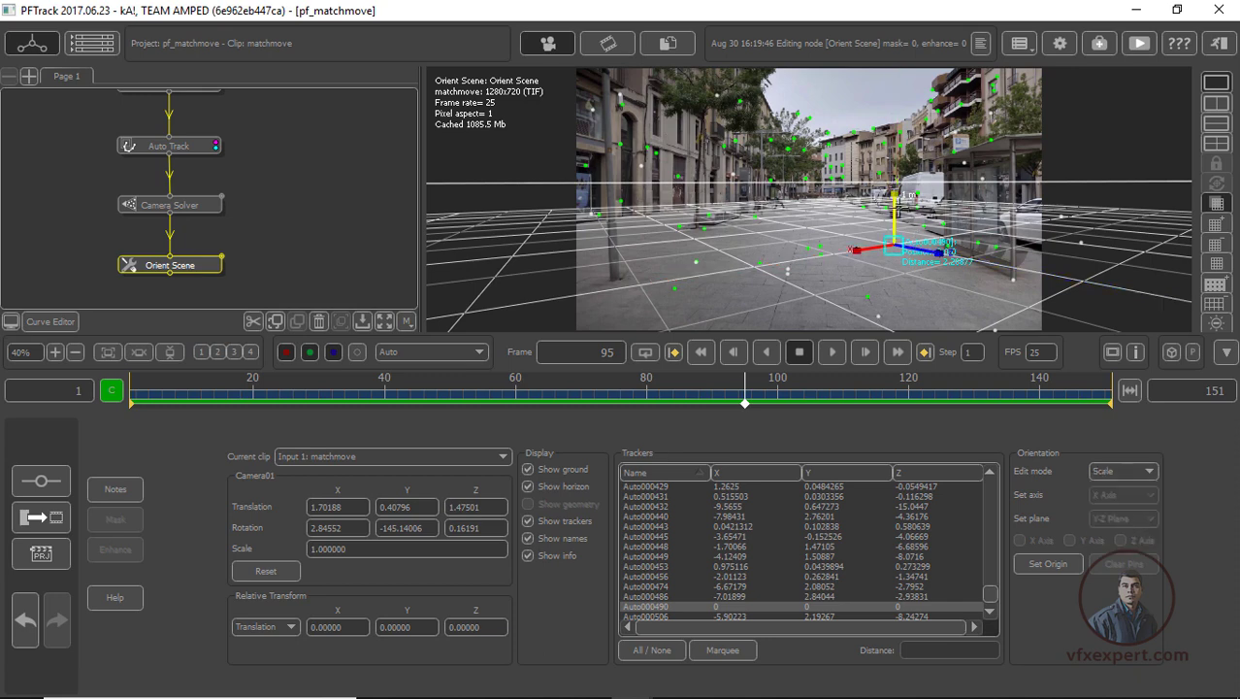
left_click_drag(858, 251, 886, 247)
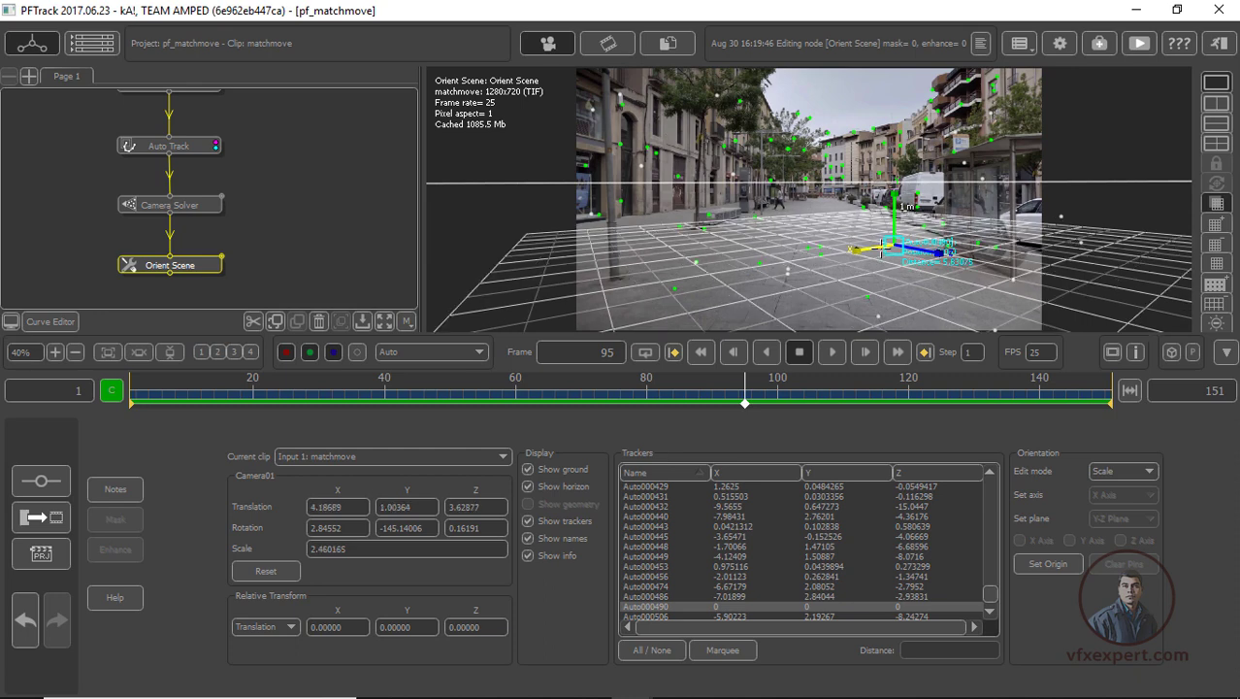
Rotate the scene about its Y axis to align the ground grid with the street, giving a camera Y rotation of about -181.5
left_click(1121, 470)
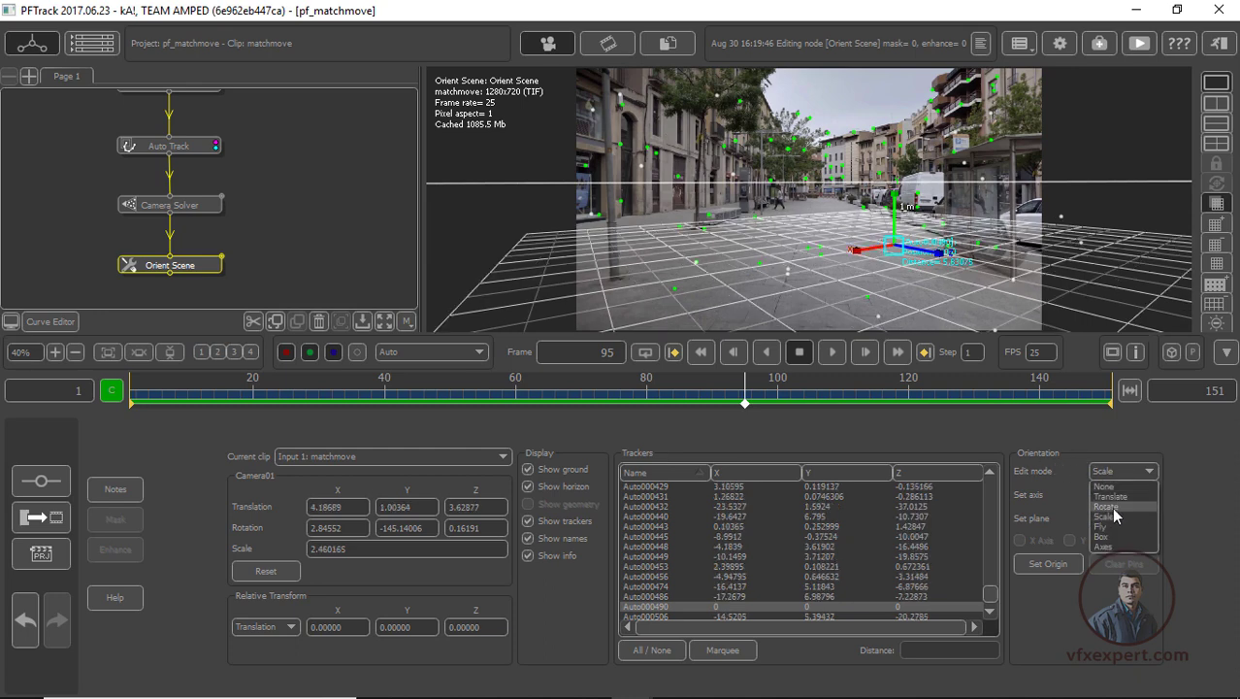
left_click(1111, 508)
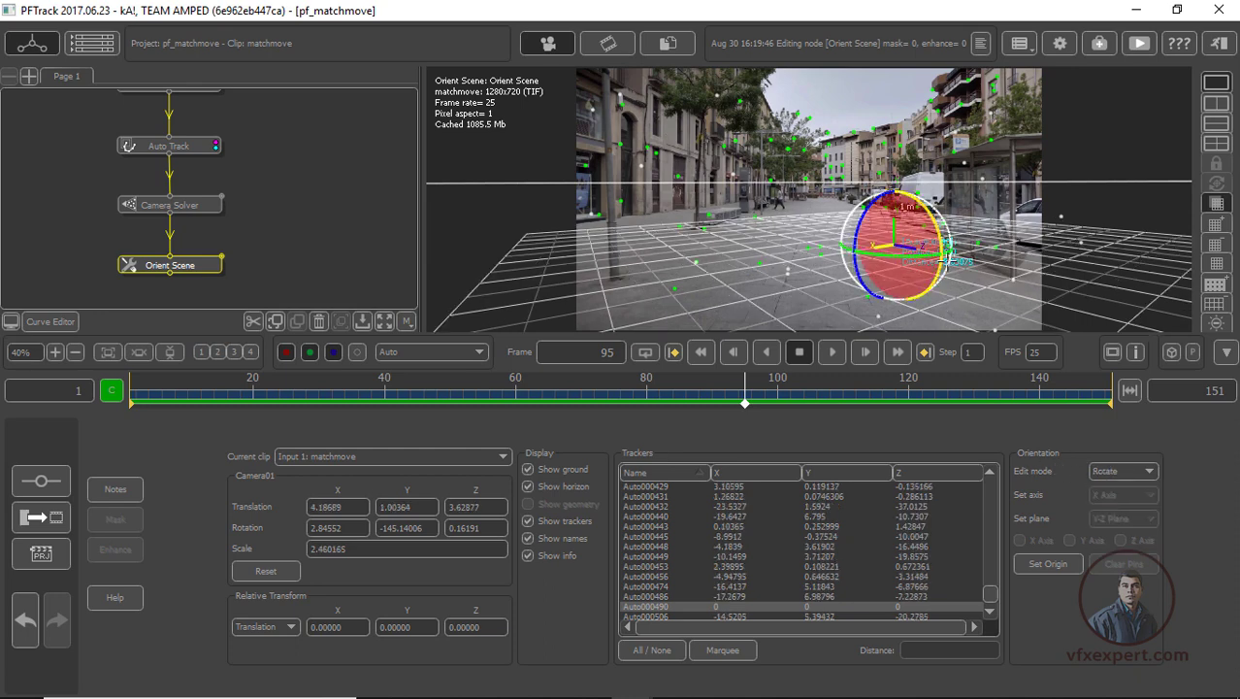
left_click_drag(929, 254, 892, 259)
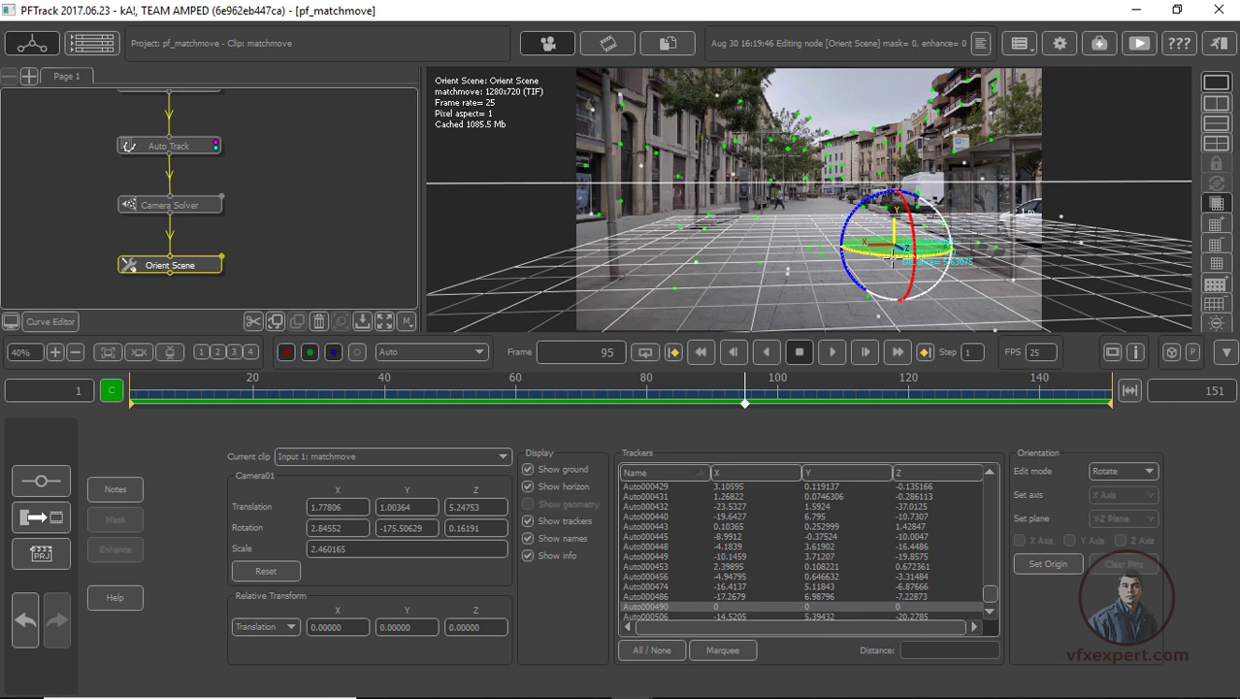
left_click_drag(890, 256, 884, 257)
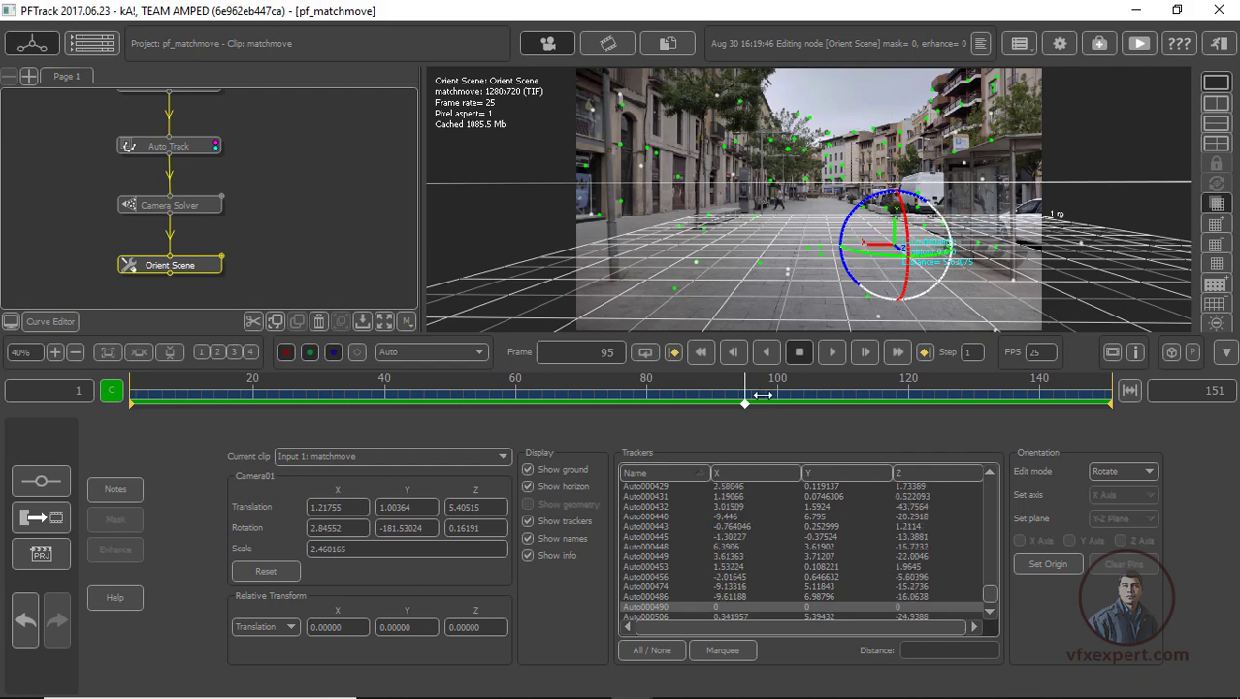
Play back and scrub the clip to frame 75 to check that the oriented ground grid sticks to the pavement
mouse_move(756, 398)
left_mouse_down()
mouse_move(237, 399)
mouse_move(754, 399)
left_mouse_up()
left_click(832, 351)
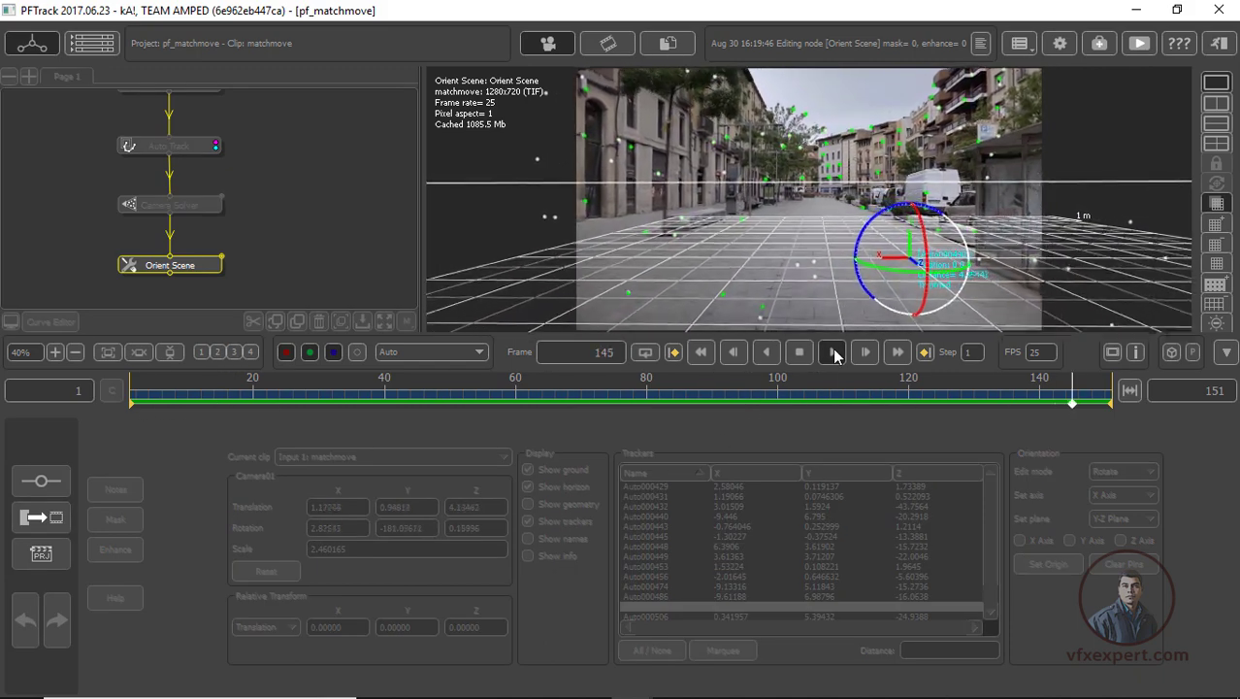
left_click(832, 352)
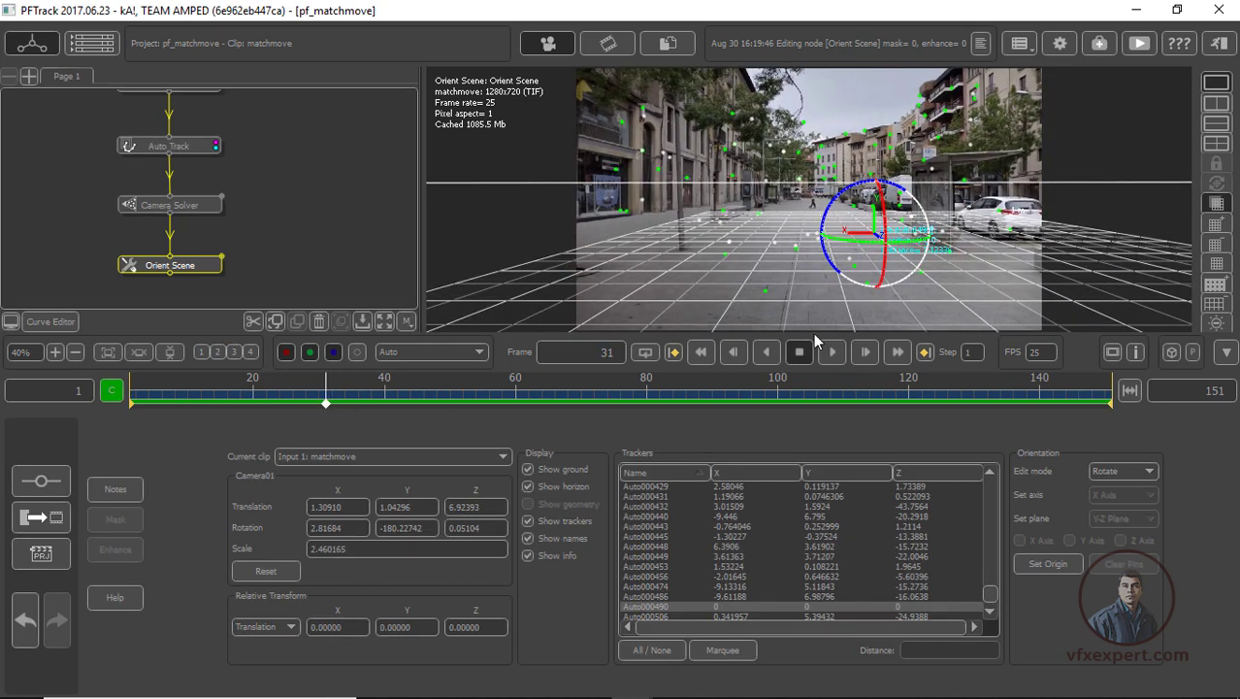
left_click_drag(779, 395, 616, 434)
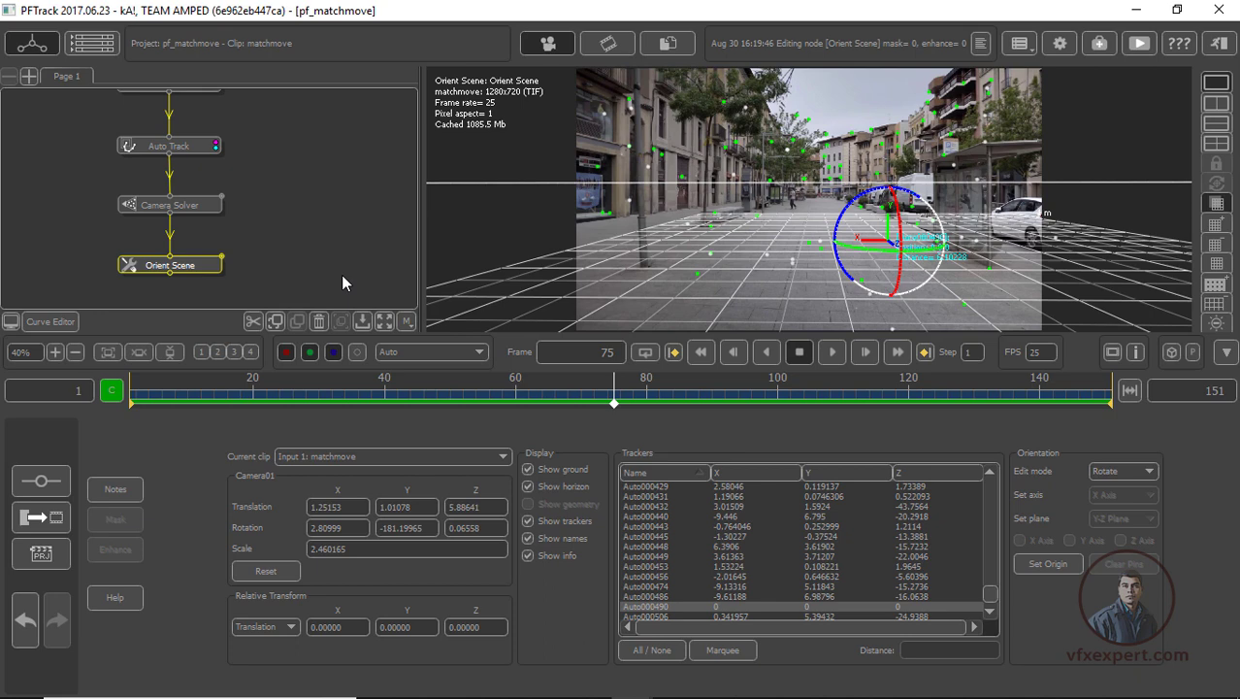
Attach a Test Object geometry node to the Orient Scene node
middle_click_drag(320, 228, 350, 166)
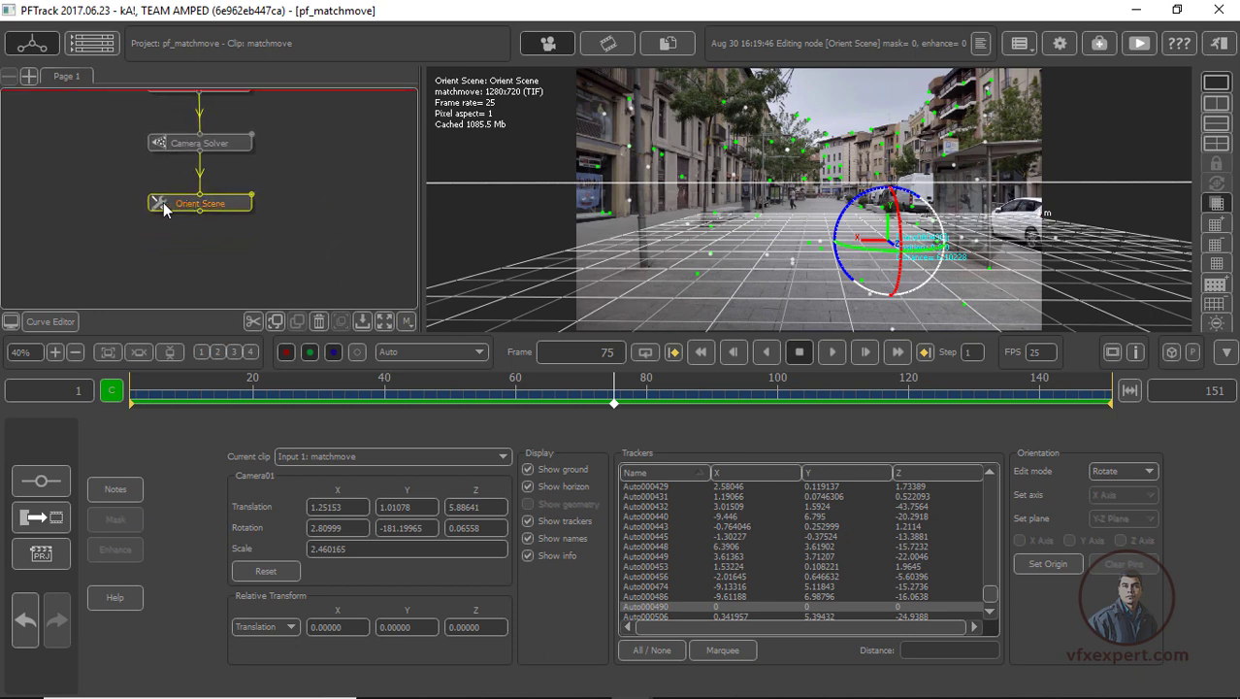
right_click(223, 206)
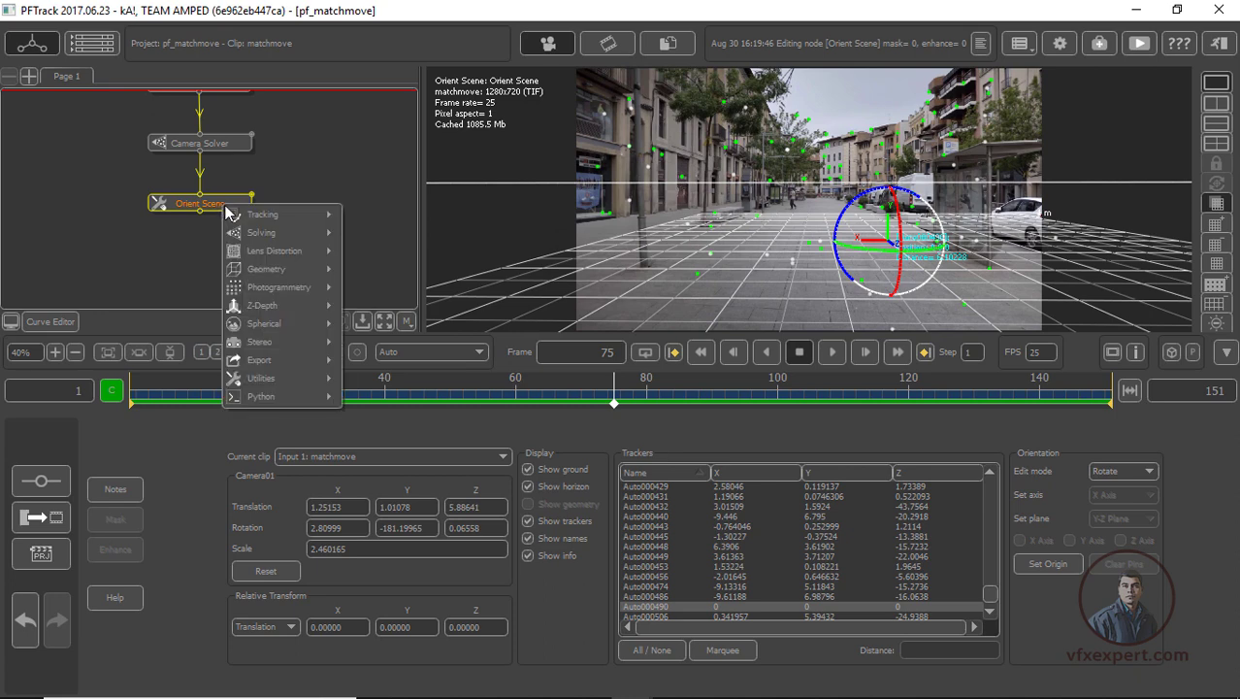
mouse_move(256, 272)
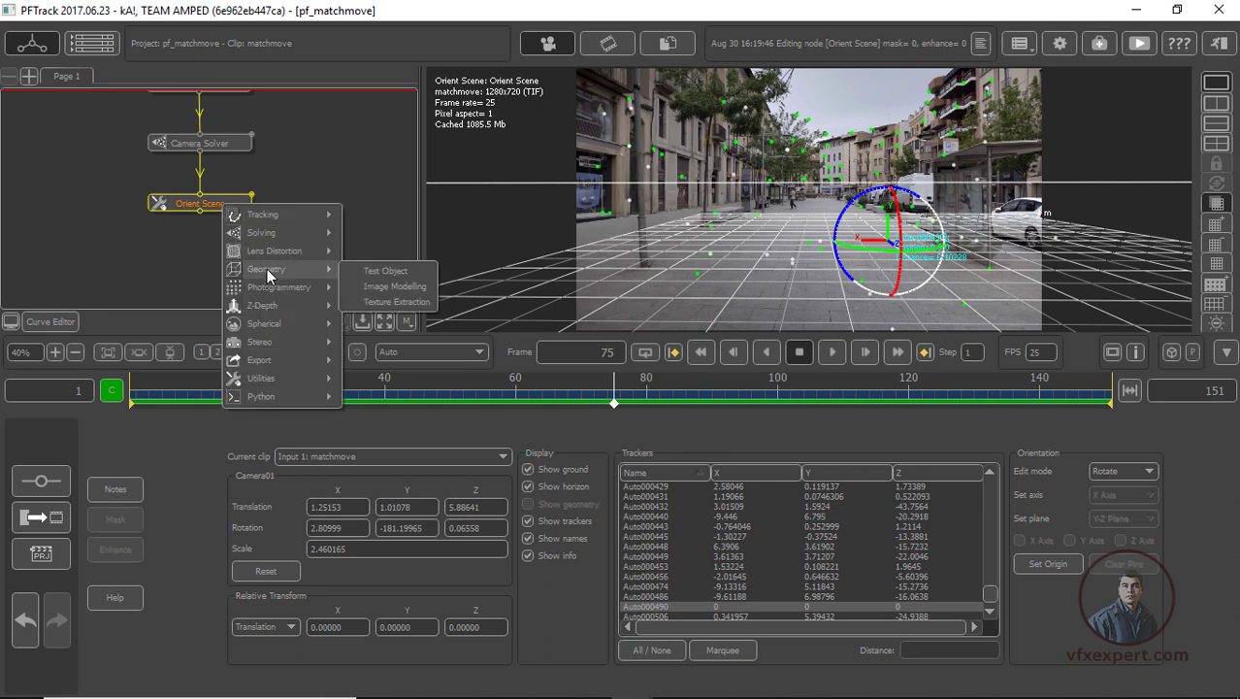
left_click(389, 271)
middle_click_drag(345, 236, 353, 183)
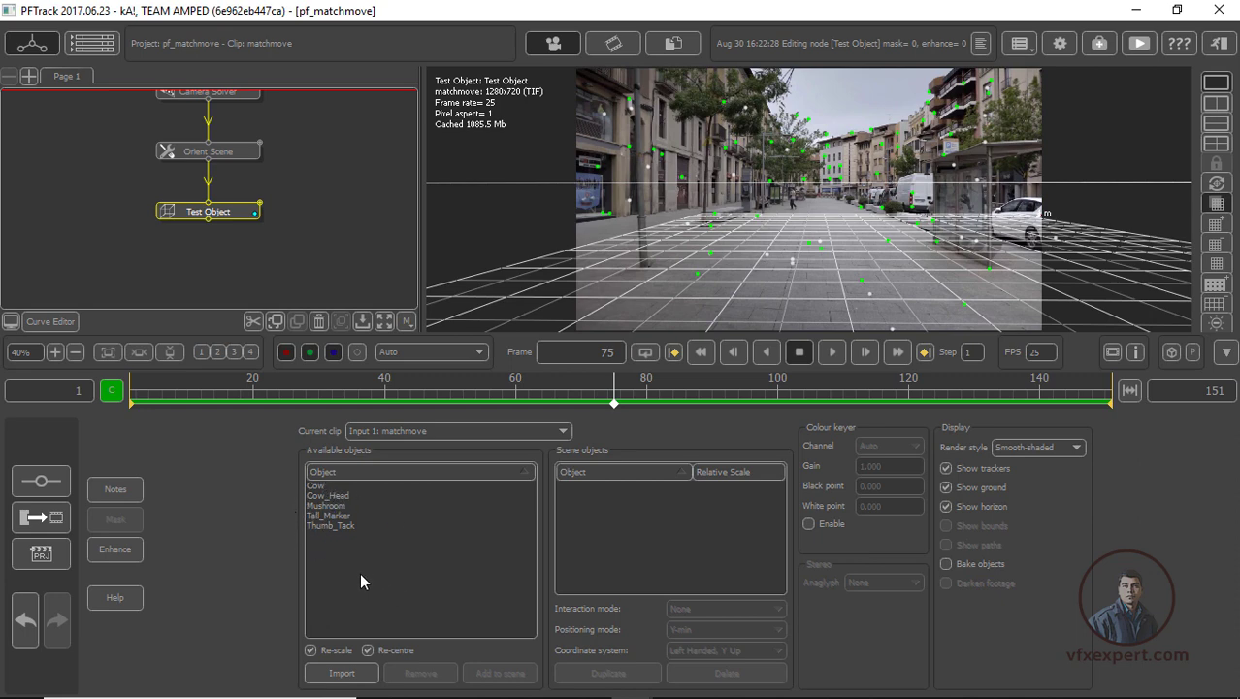
Add the Thumb_Tack object to the scene with Re-centre off and scale it to about 1.12
left_click(338, 528)
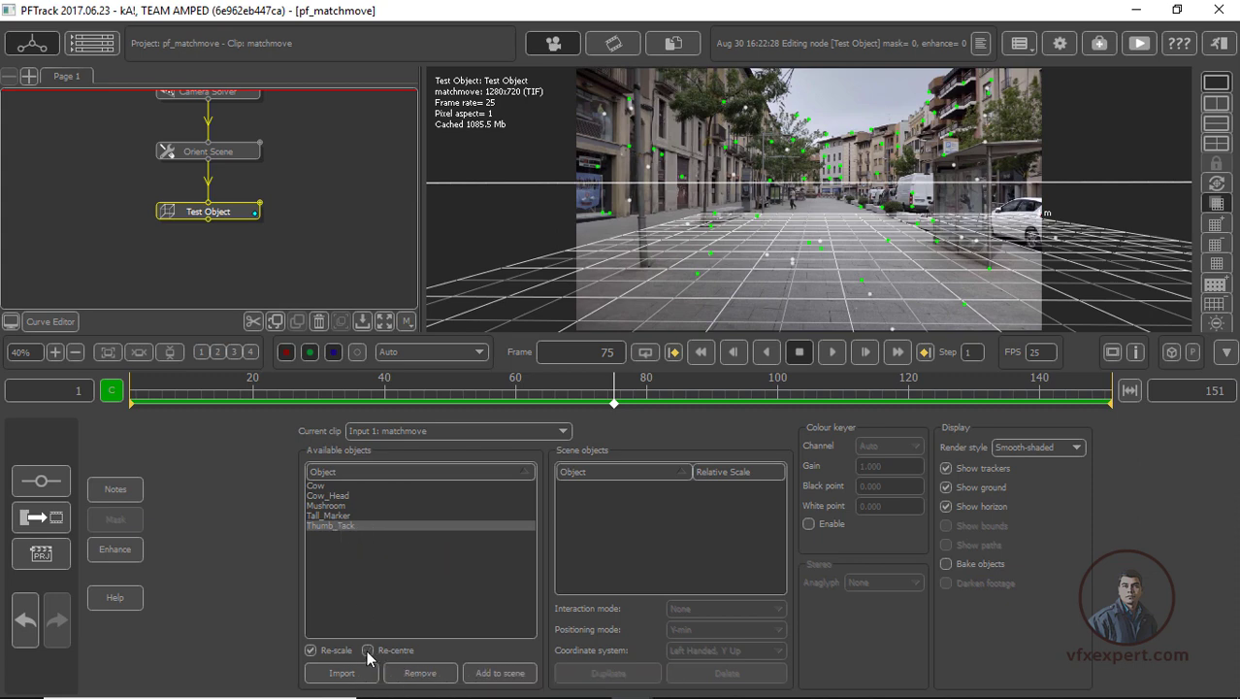
left_click(500, 673)
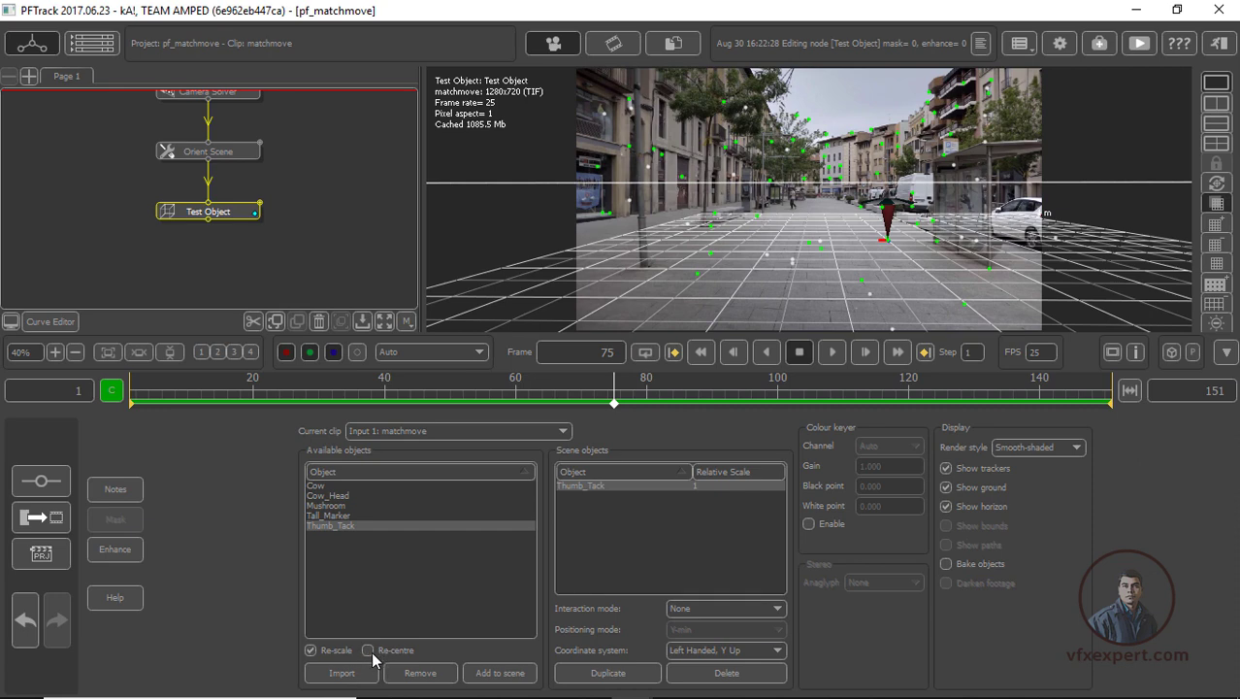
scroll(941, 245, "up", 4)
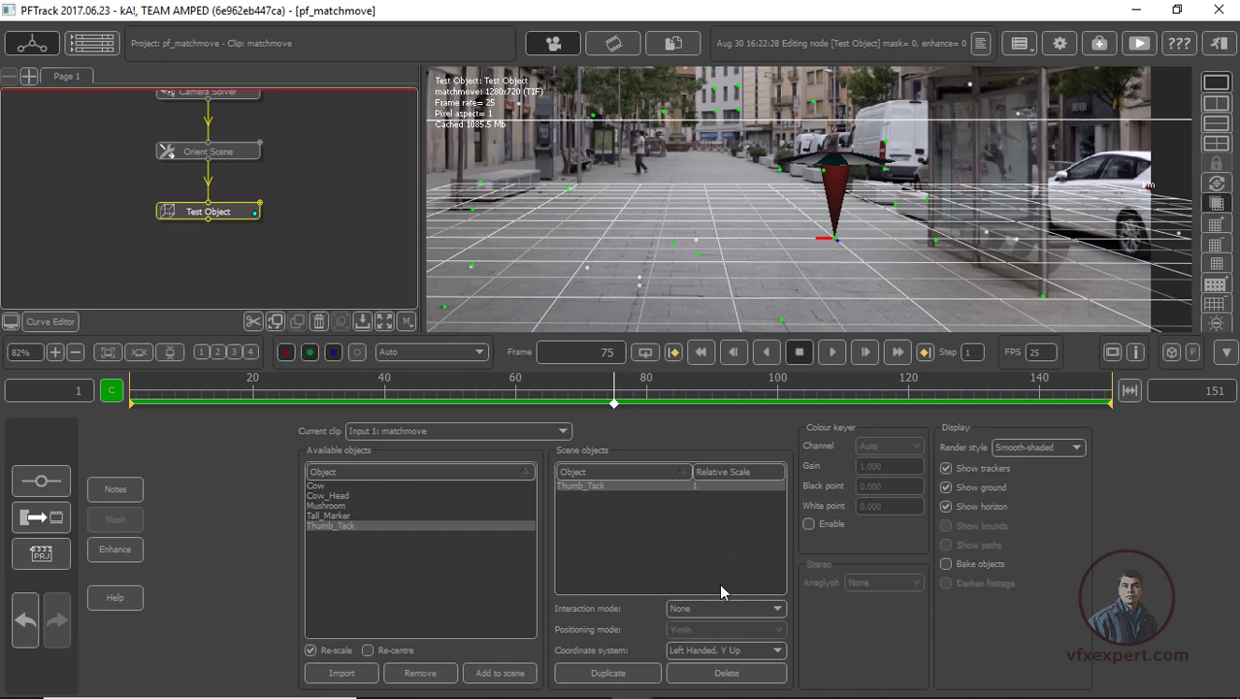
left_click(749, 606)
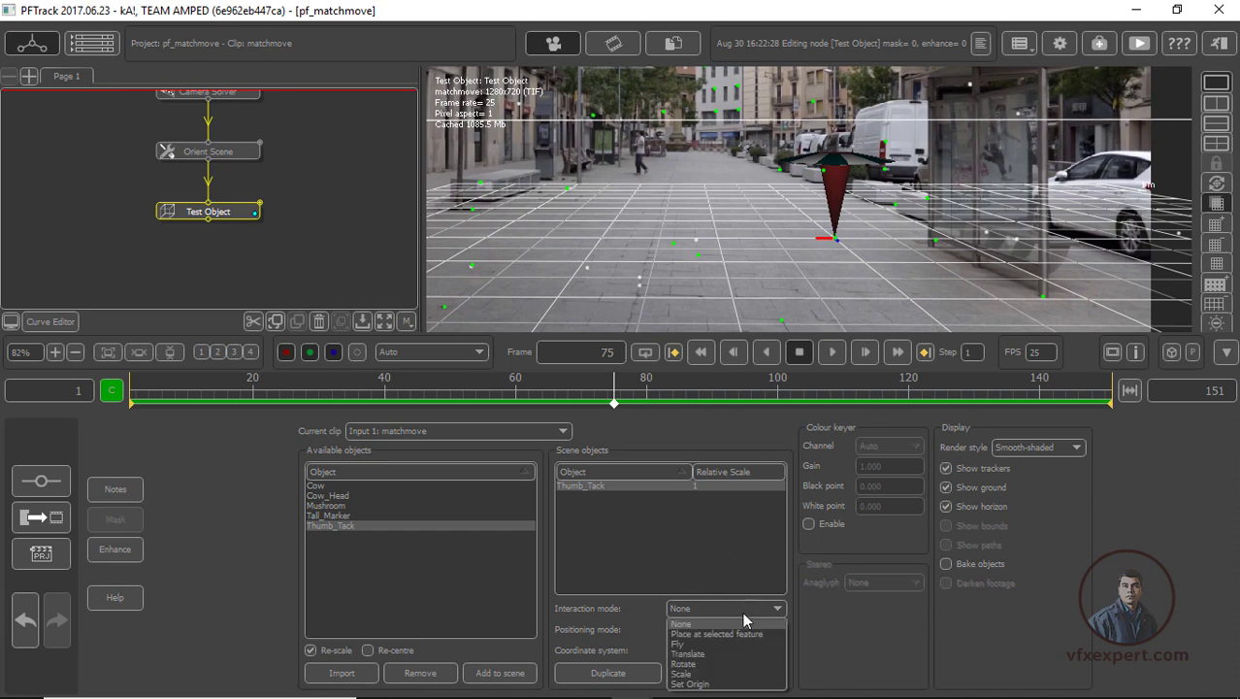
left_click(693, 674)
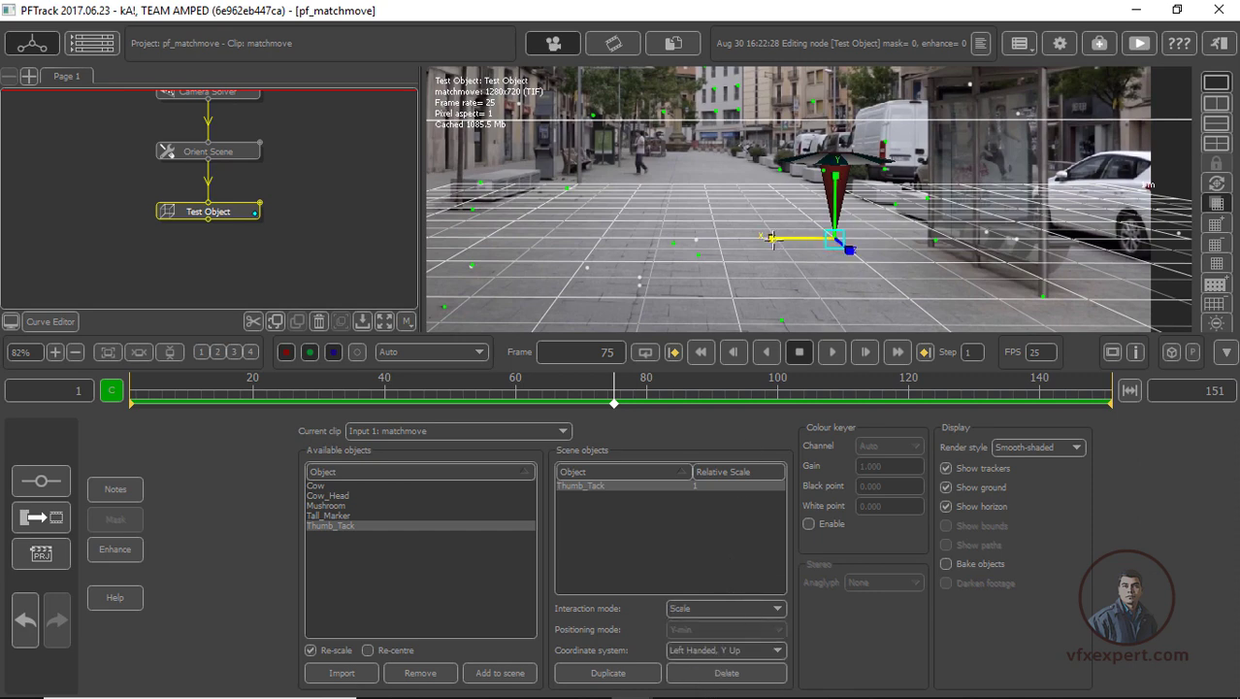
left_click_drag(773, 239, 754, 244)
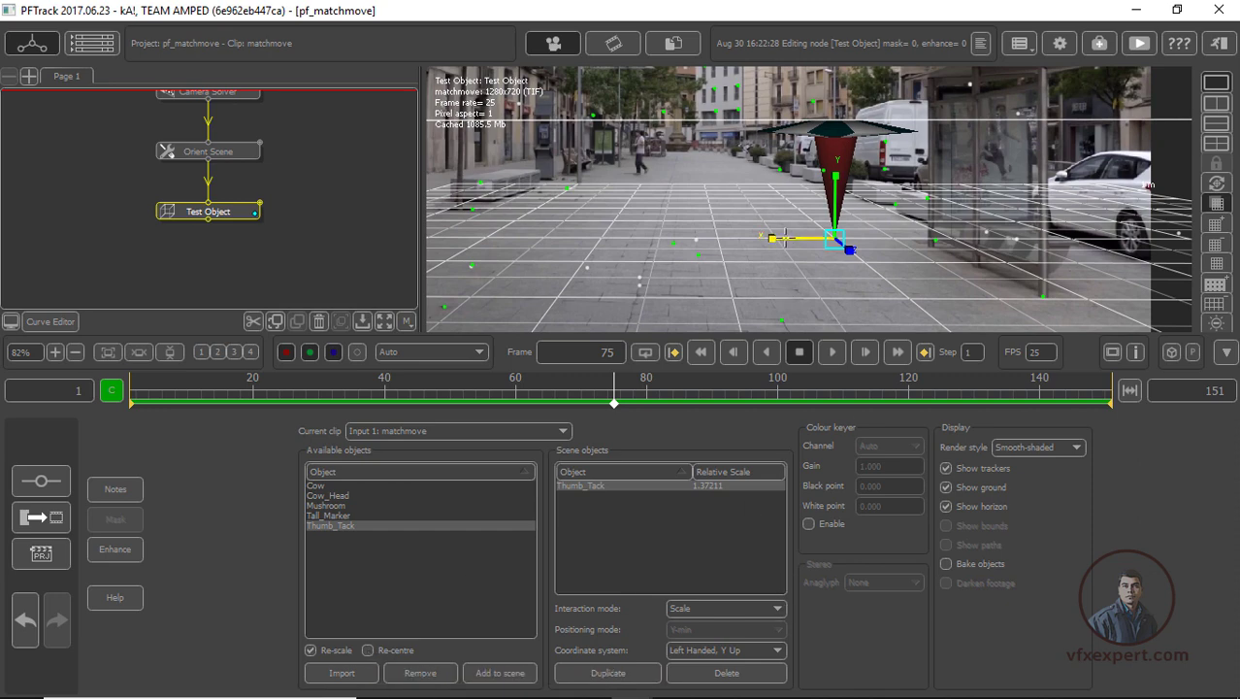
left_click_drag(770, 238, 798, 240)
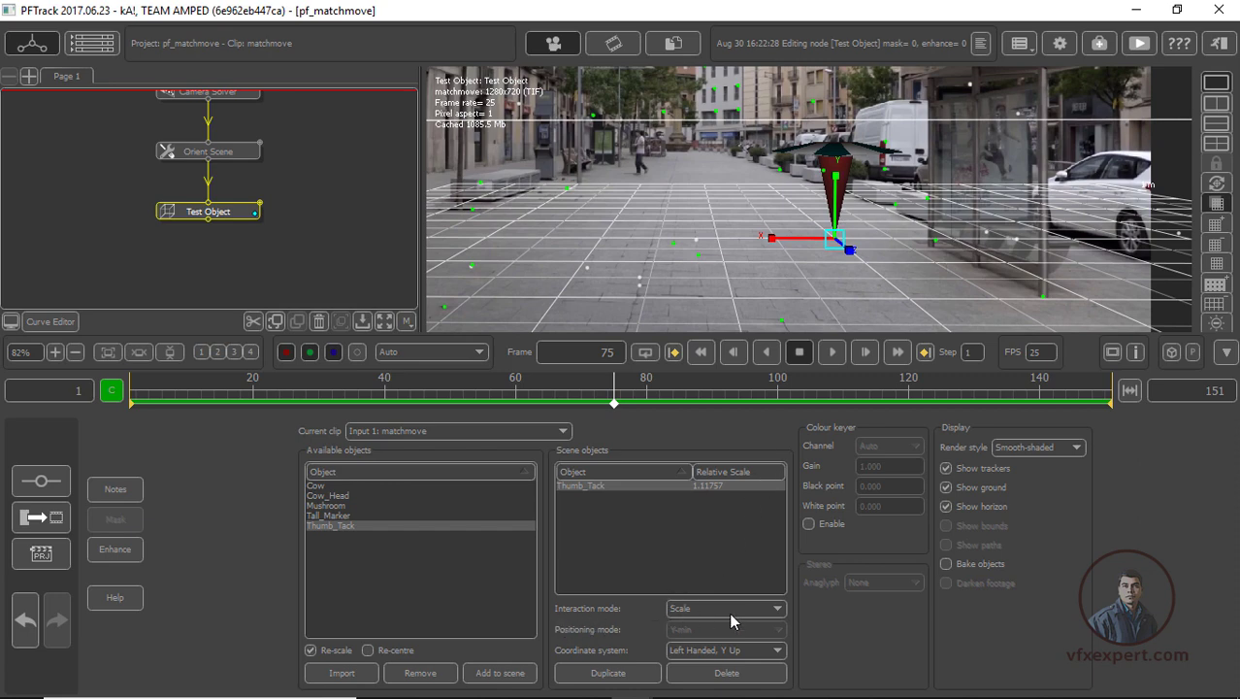
Set the thumb tack's interaction mode to Place at selected feature and duplicate the object
left_click(775, 609)
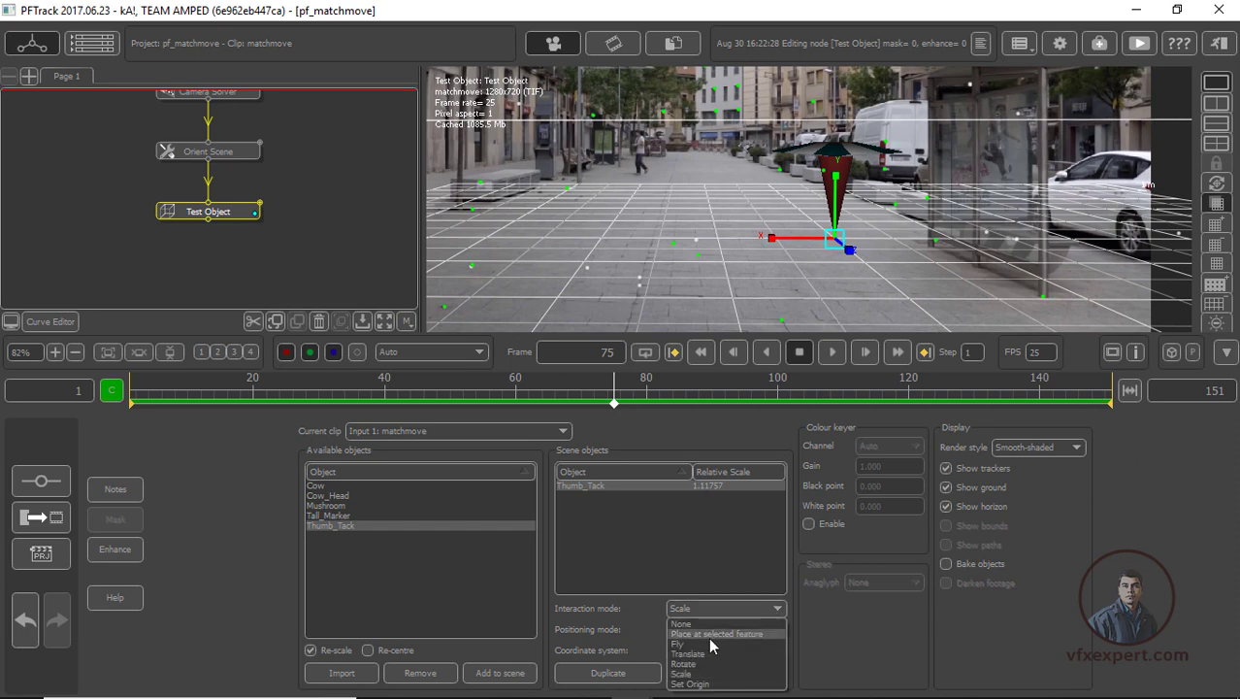
left_click(741, 634)
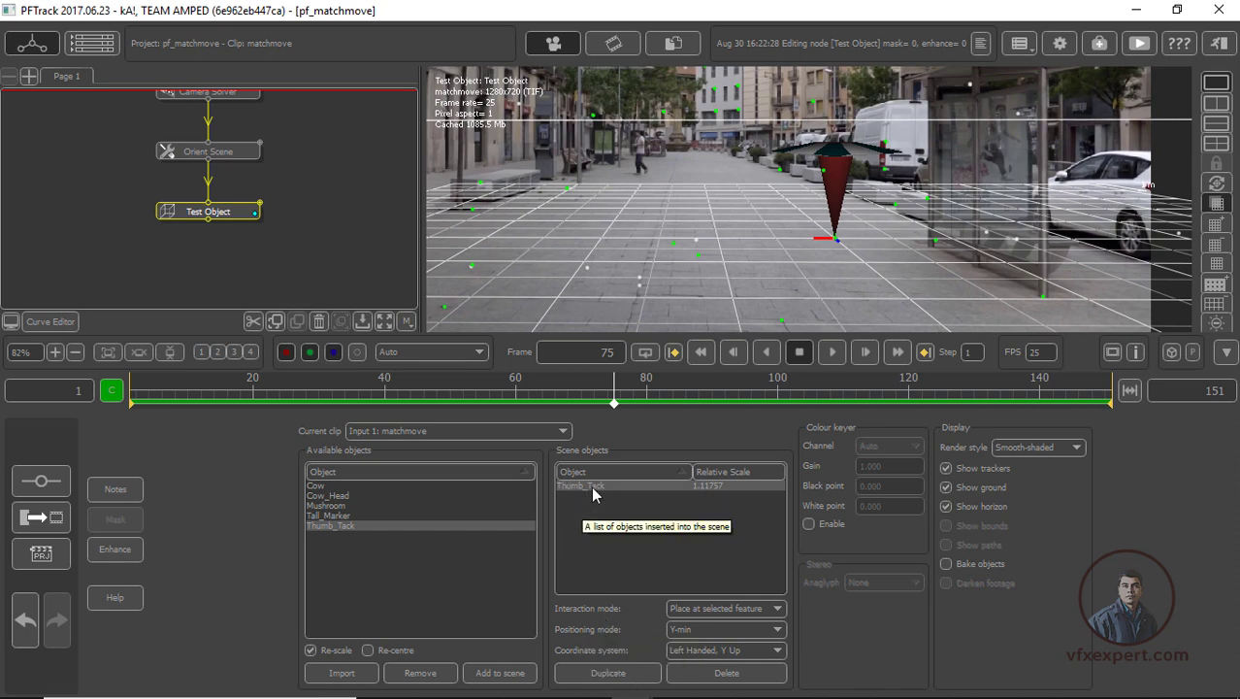
left_click(609, 673)
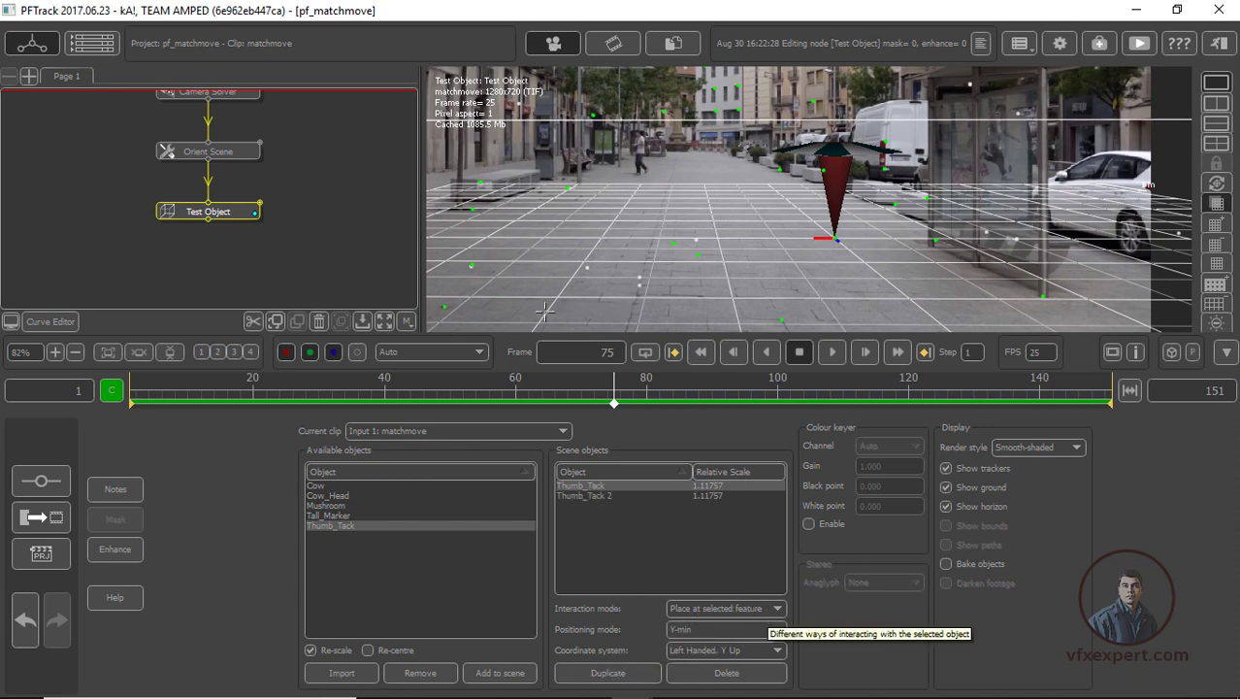
Place the thumb tack on the mid-pavement feature, then duplicate it and place it on the feature beside the bus shelter
left_click(672, 241)
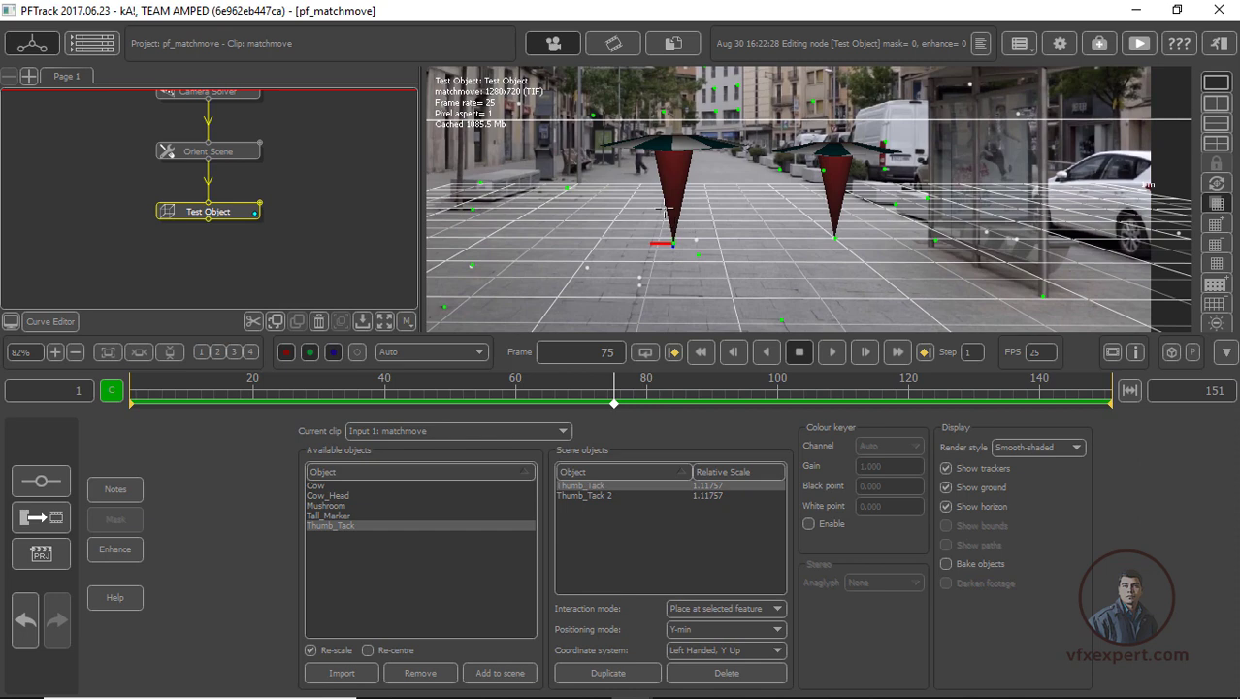
left_click(621, 672)
left_click(1042, 296)
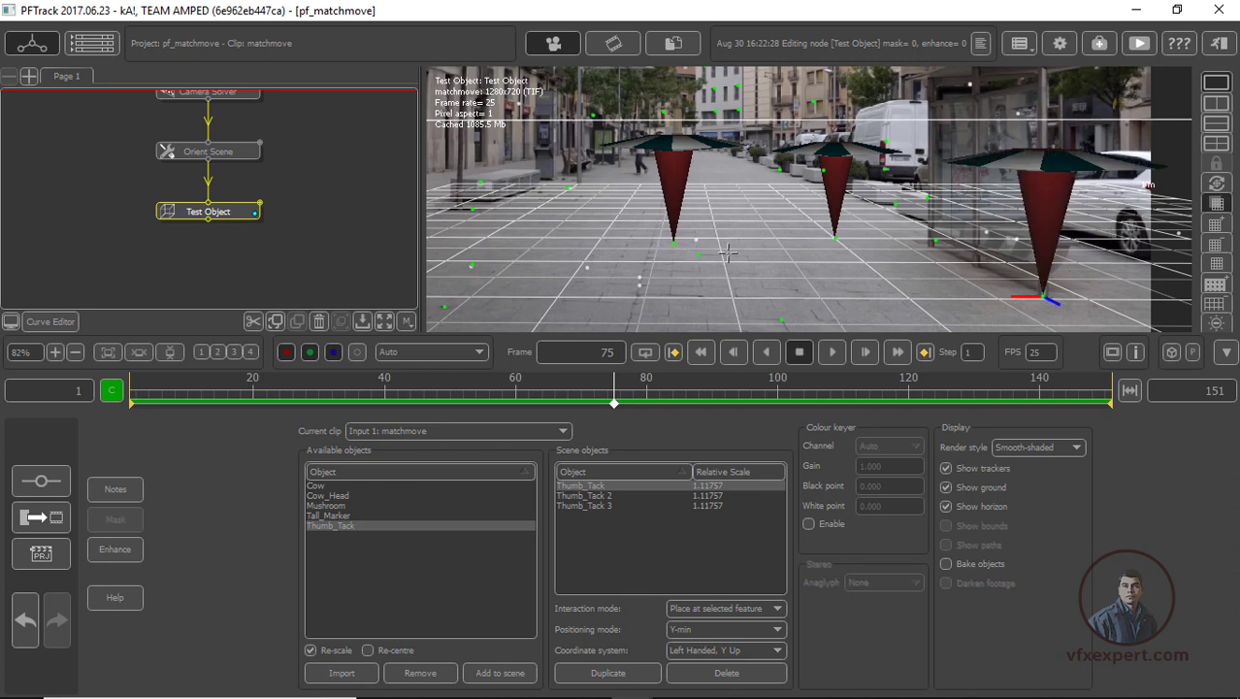
Duplicate the thumb tack twice, placing it on a foreground feature at frame 22 and a distant pavement feature at frame 1
left_click_drag(624, 396, 717, 391)
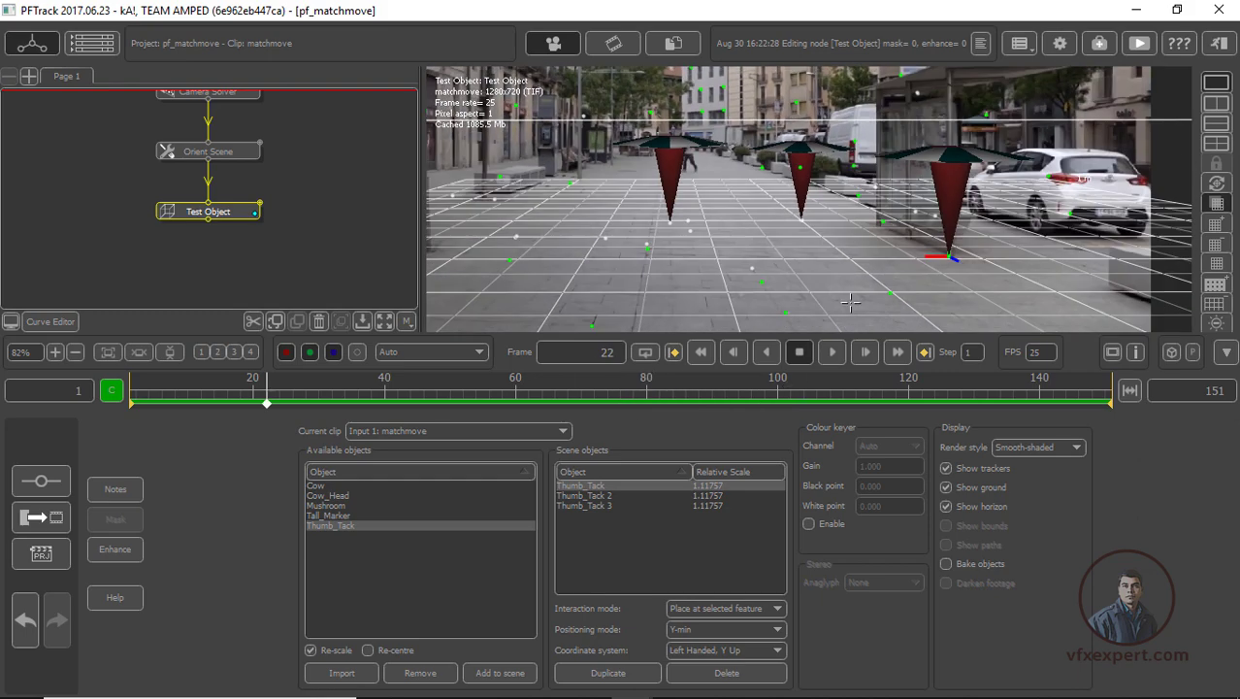
left_click(609, 672)
left_click(786, 312)
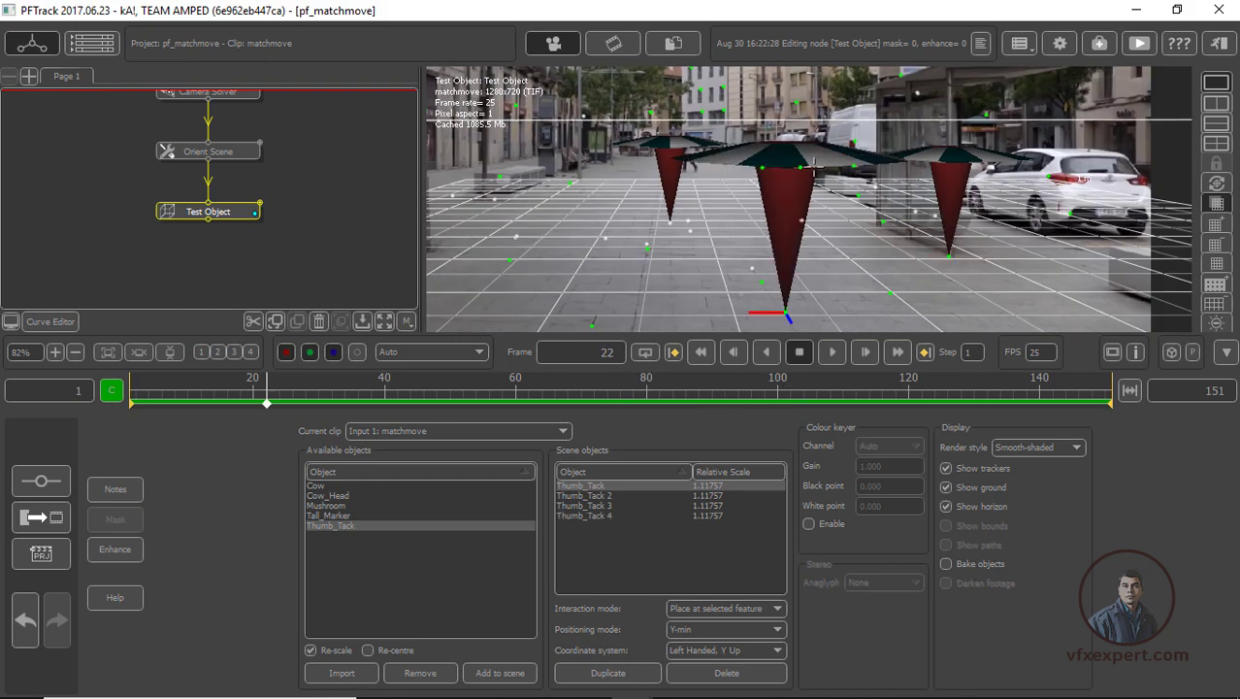
left_click_drag(267, 391, 130, 390)
left_click(608, 672)
left_click(569, 180)
scroll(776, 194, "down", 2)
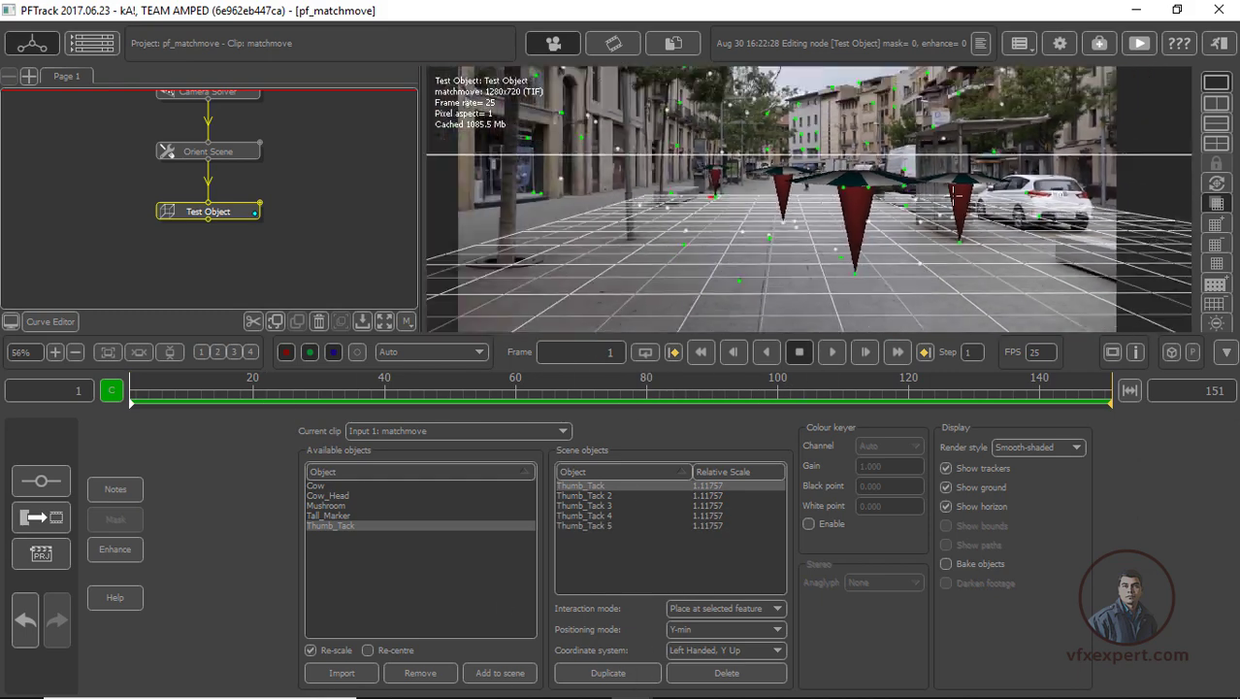
Duplicate the thumb tack again and use the Scale interaction mode to enlarge Thumb_Tack to about 1.84
middle_click_drag(840, 173, 773, 198)
left_click(633, 676)
left_click(726, 608)
left_click(711, 674)
left_click_drag(755, 178, 755, 163)
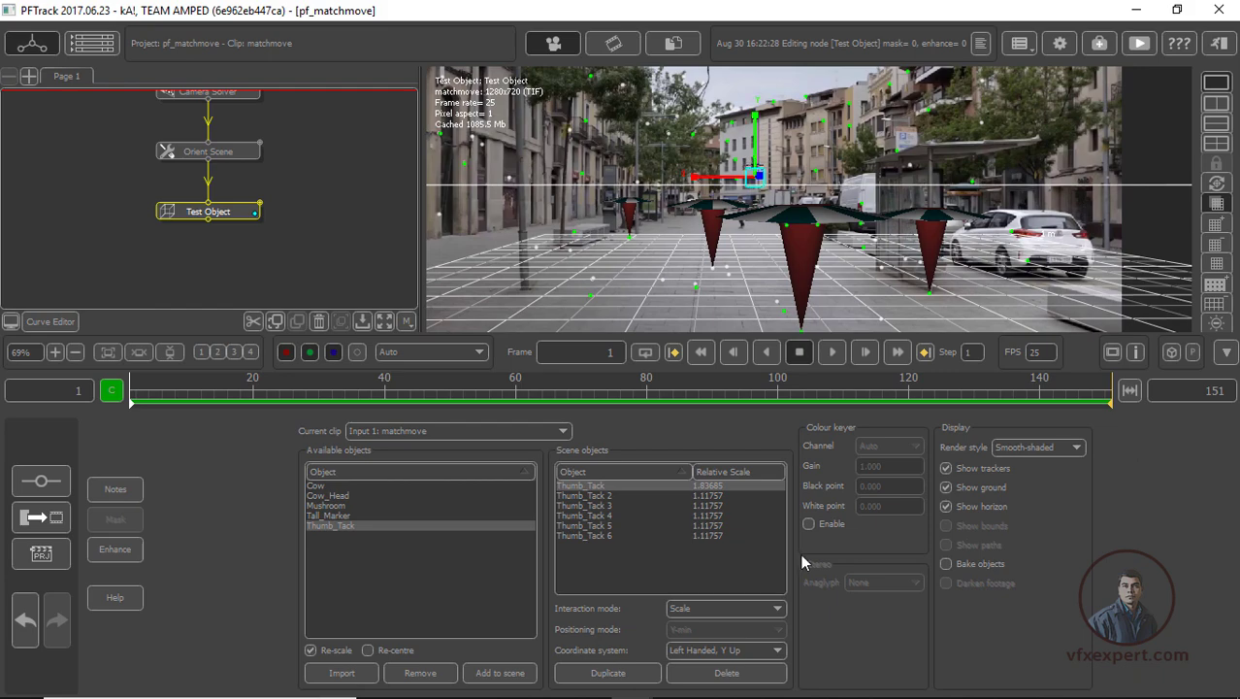
Return the interaction mode to Place at selected feature, duplicate the enlarged thumb tack and go to frame 71
left_click(755, 609)
left_click(732, 626)
left_click(642, 672)
left_click_drag(130, 391, 587, 391)
scroll(973, 205, "down", 3)
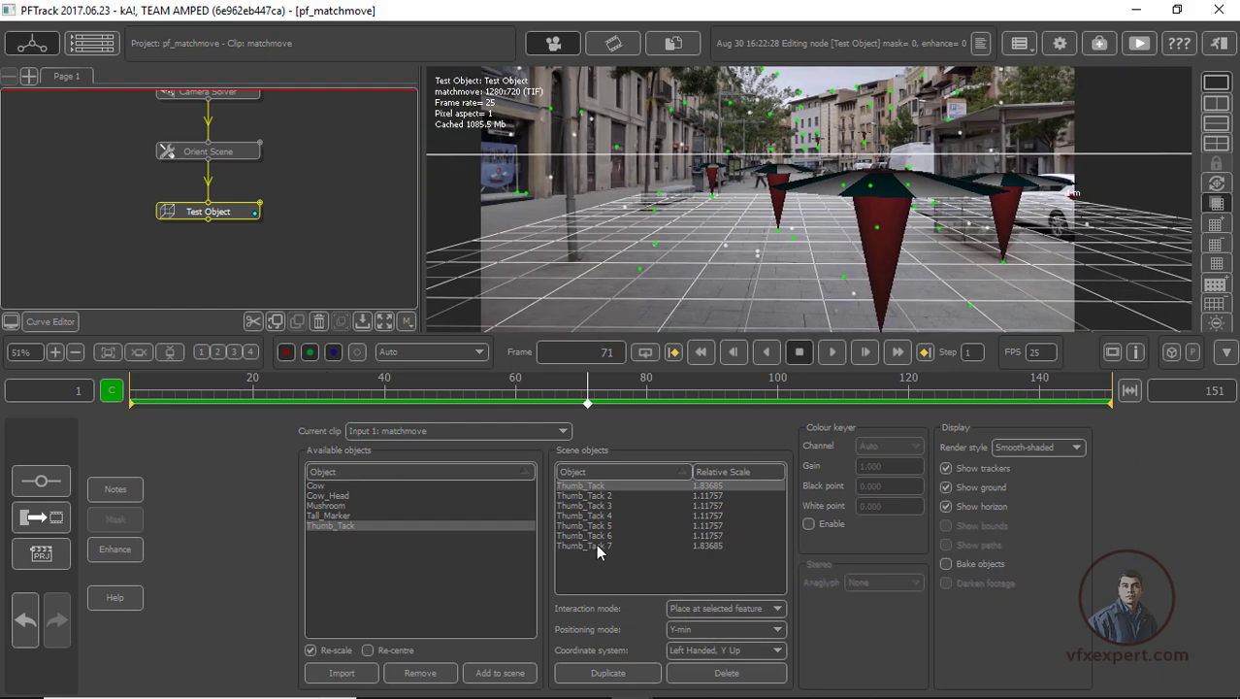
Scale Thumb_Tack 5 down to about 0.88 and delete it from the scene objects
left_click(582, 525)
left_click(726, 608)
left_click(711, 674)
scroll(805, 252, "down", 3)
left_click_drag(830, 274, 831, 279)
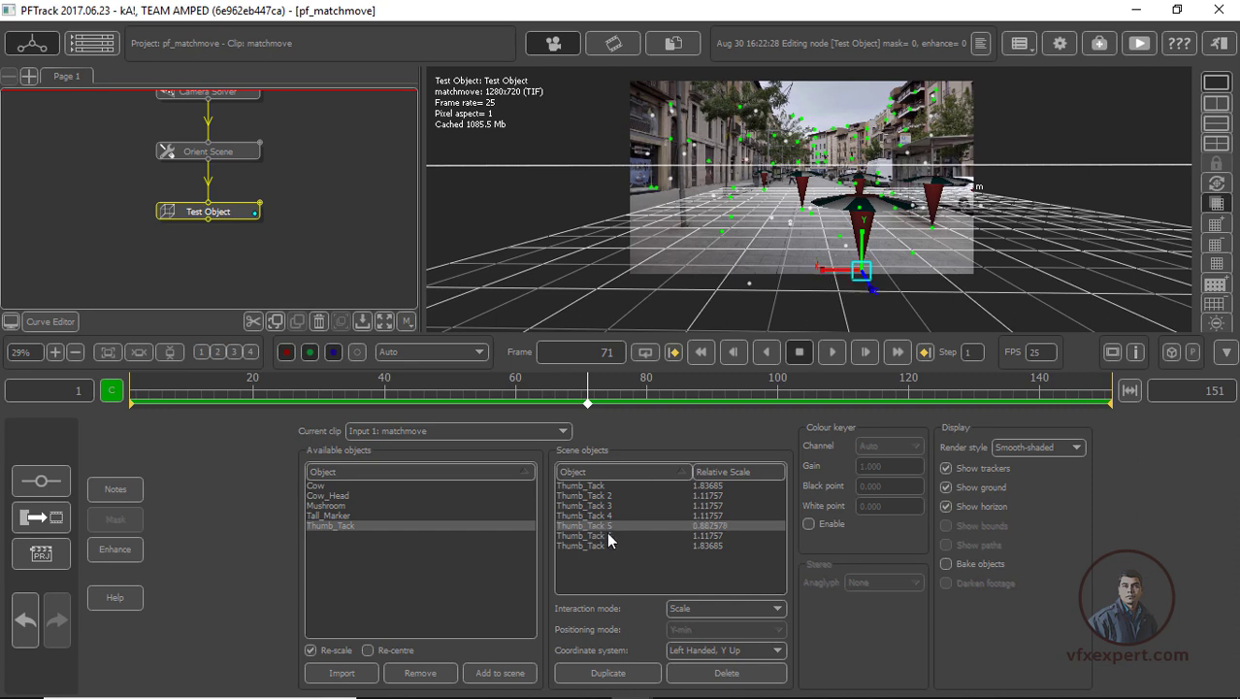
left_click(743, 677)
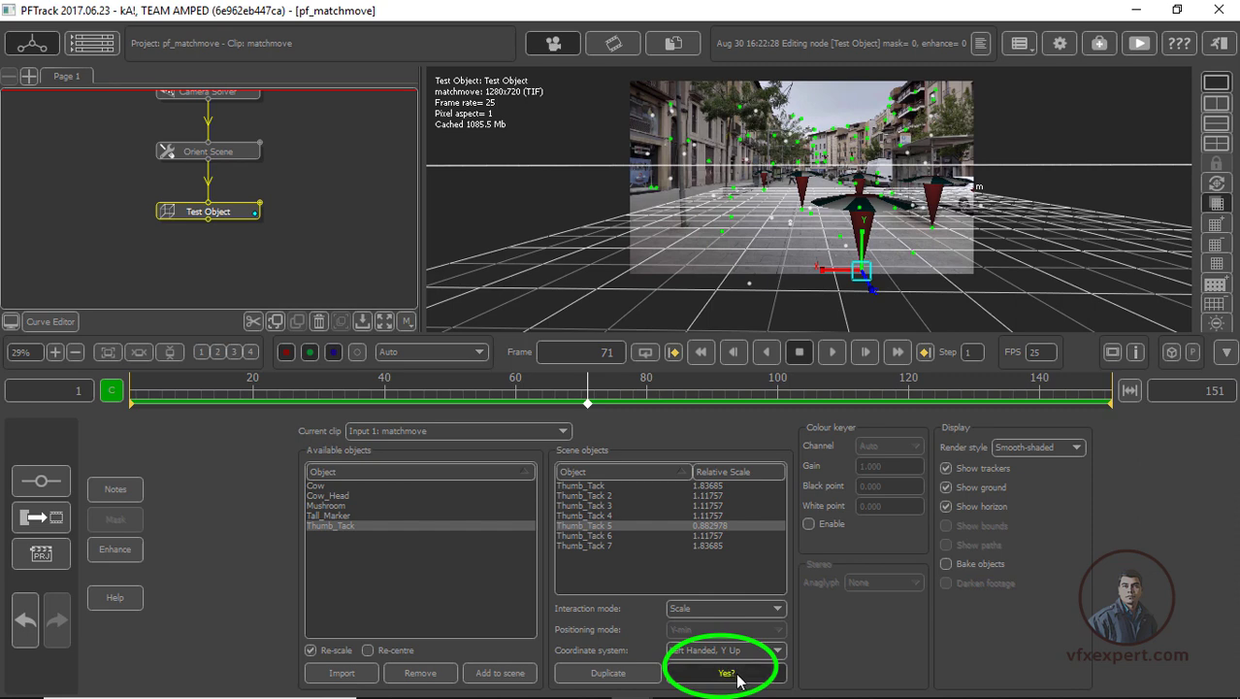
left_click(737, 674)
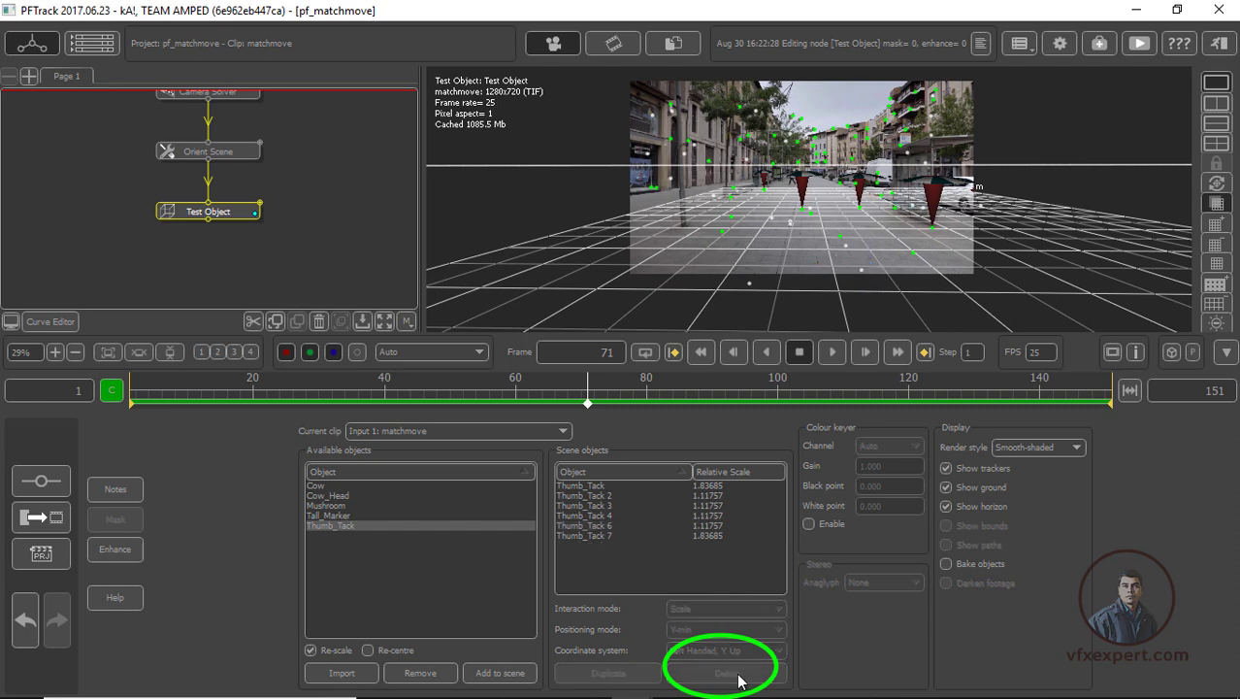
Add the Tall_Marker object to the scene and place it on a feature in the pavement foreground near the bus shelter
left_click(334, 517)
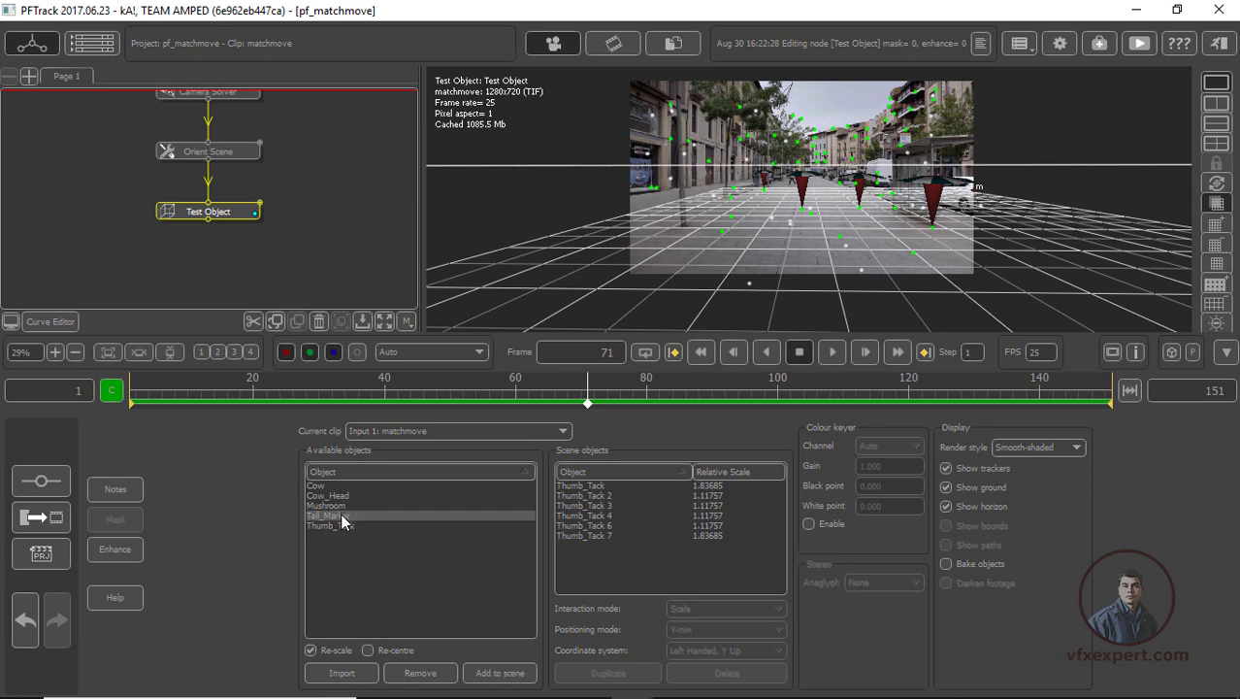
left_click(500, 673)
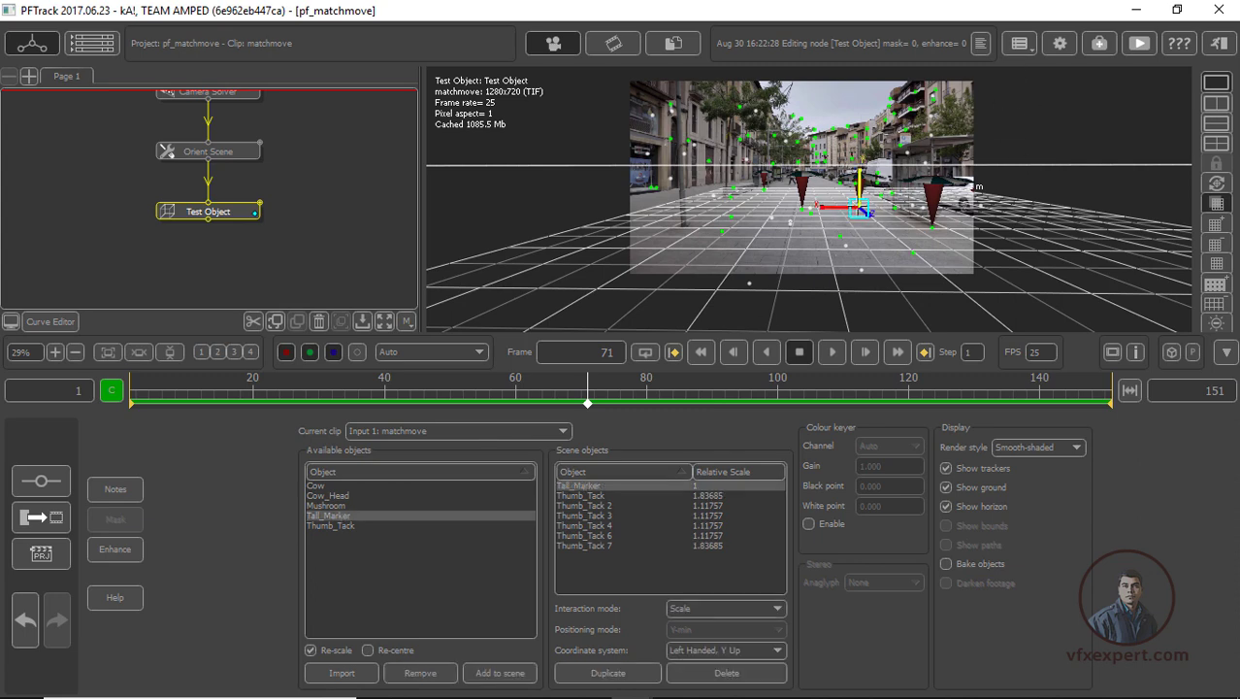
left_click(776, 608)
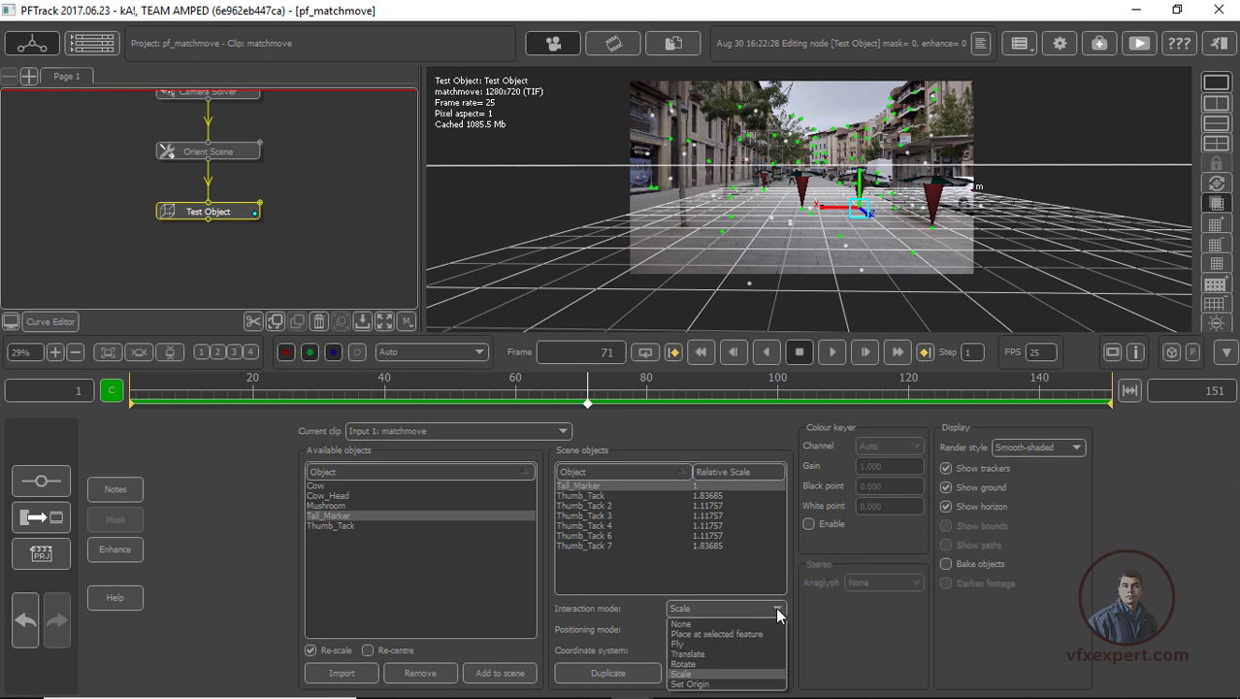
left_click(721, 632)
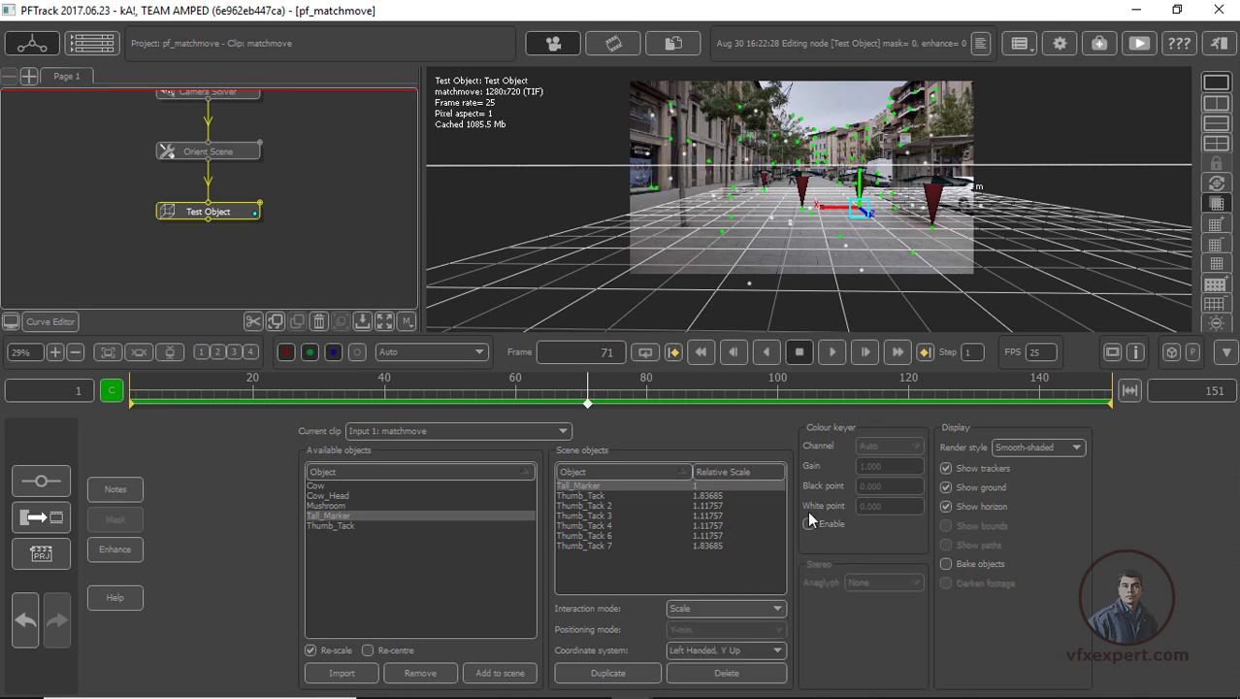
left_click(913, 253)
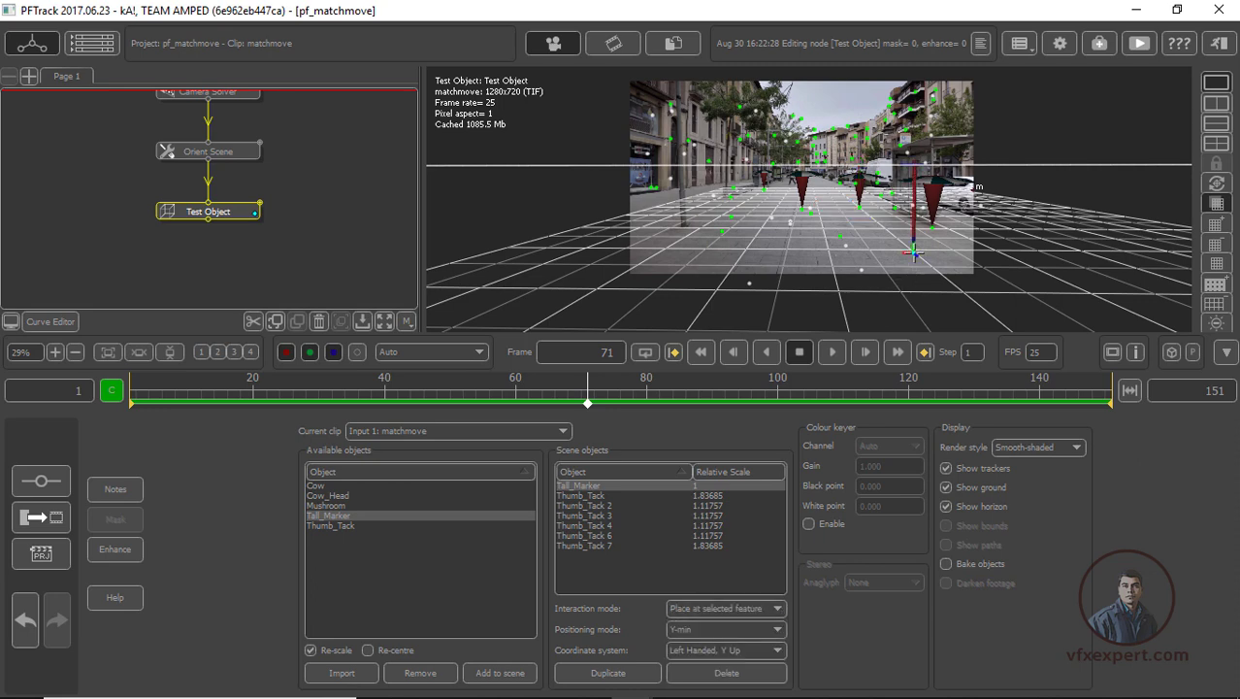
At frame 102, duplicate the tall marker and place it on a pavement feature on the opposite side of the street
left_click_drag(613, 400, 791, 379)
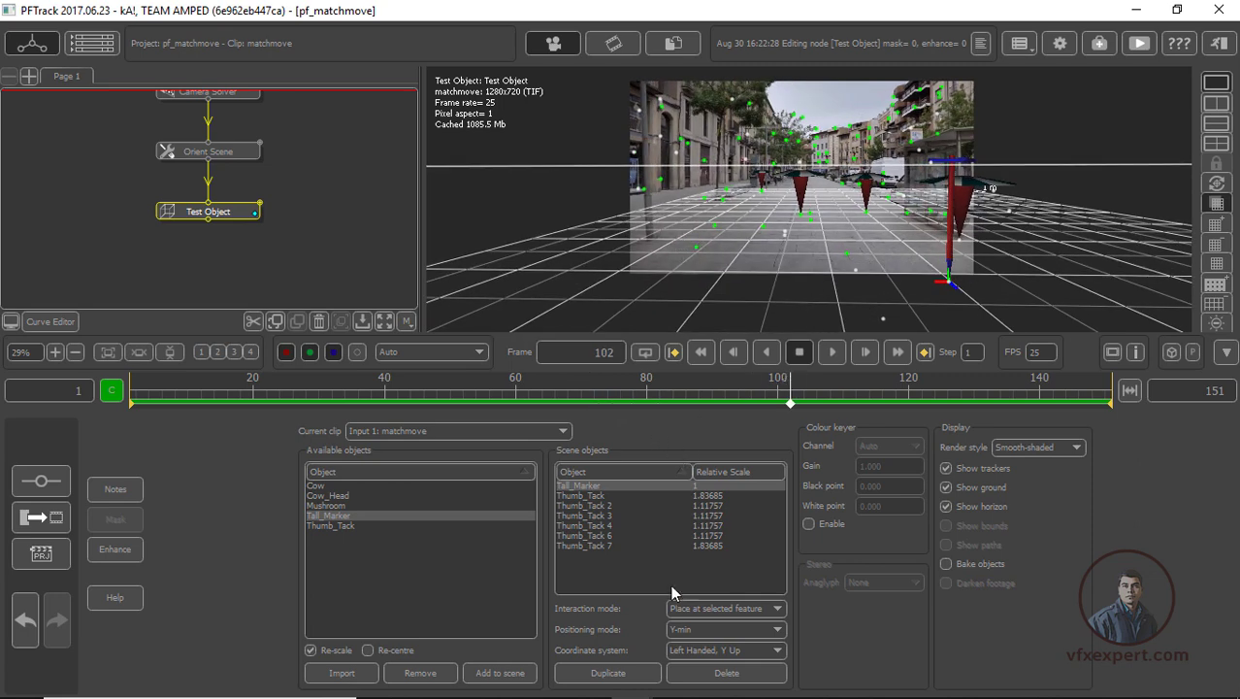
left_click(626, 672)
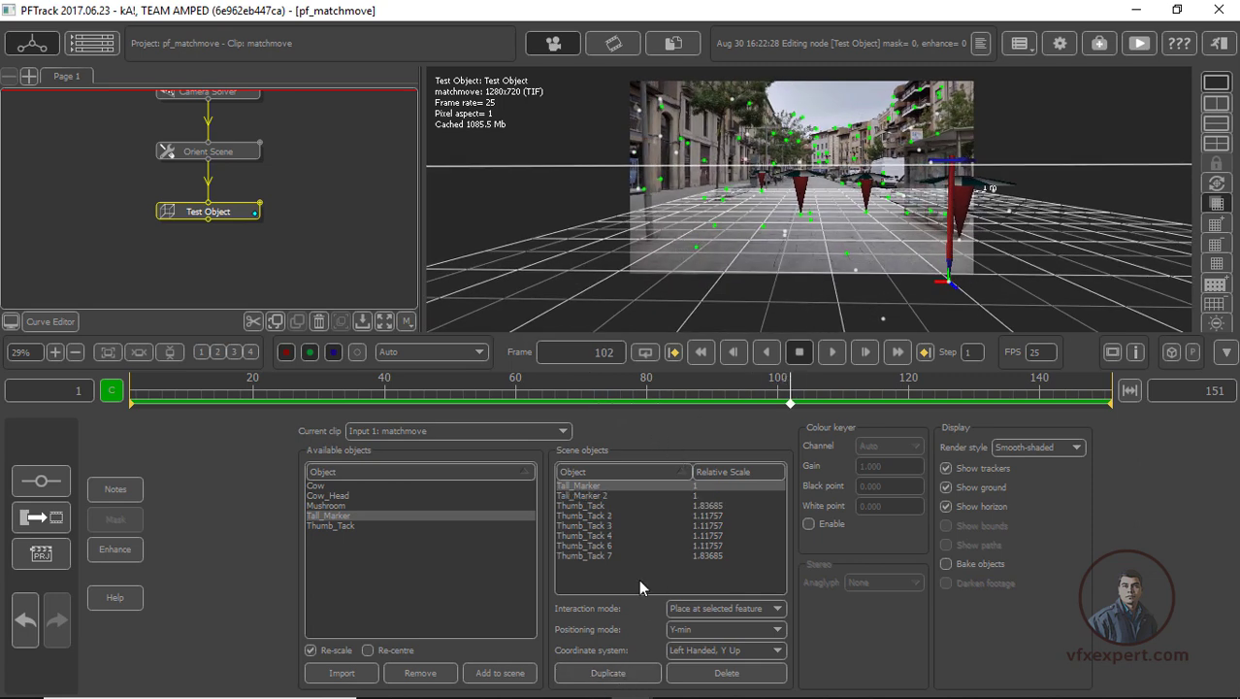
left_click(695, 247)
Fit the footage in the viewer and play it from frame 1 to check that the test objects stick to the pavement
left_click(701, 353)
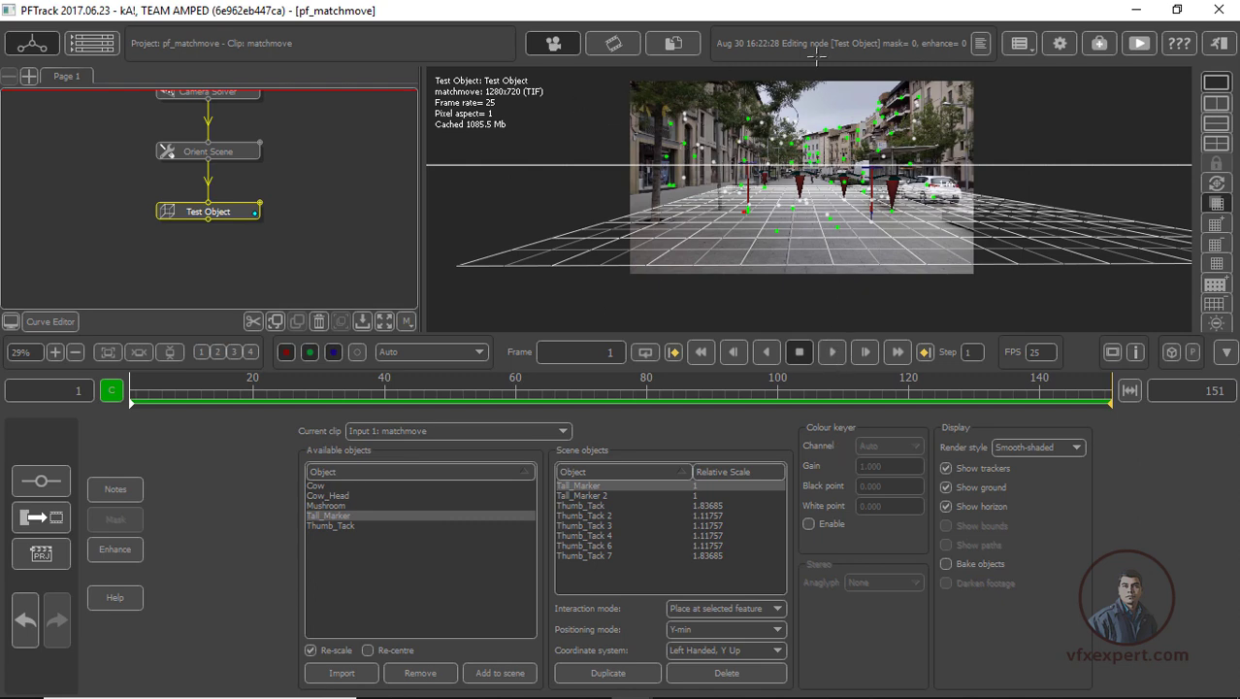
left_click(172, 351)
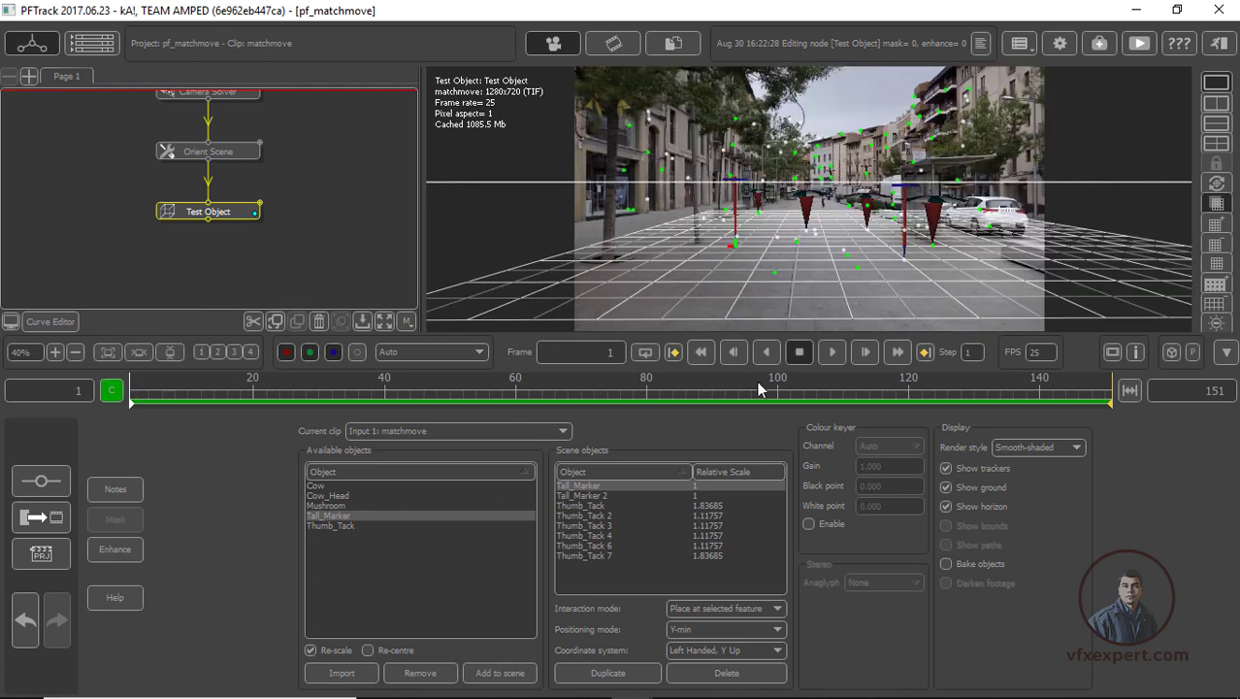
left_click(831, 352)
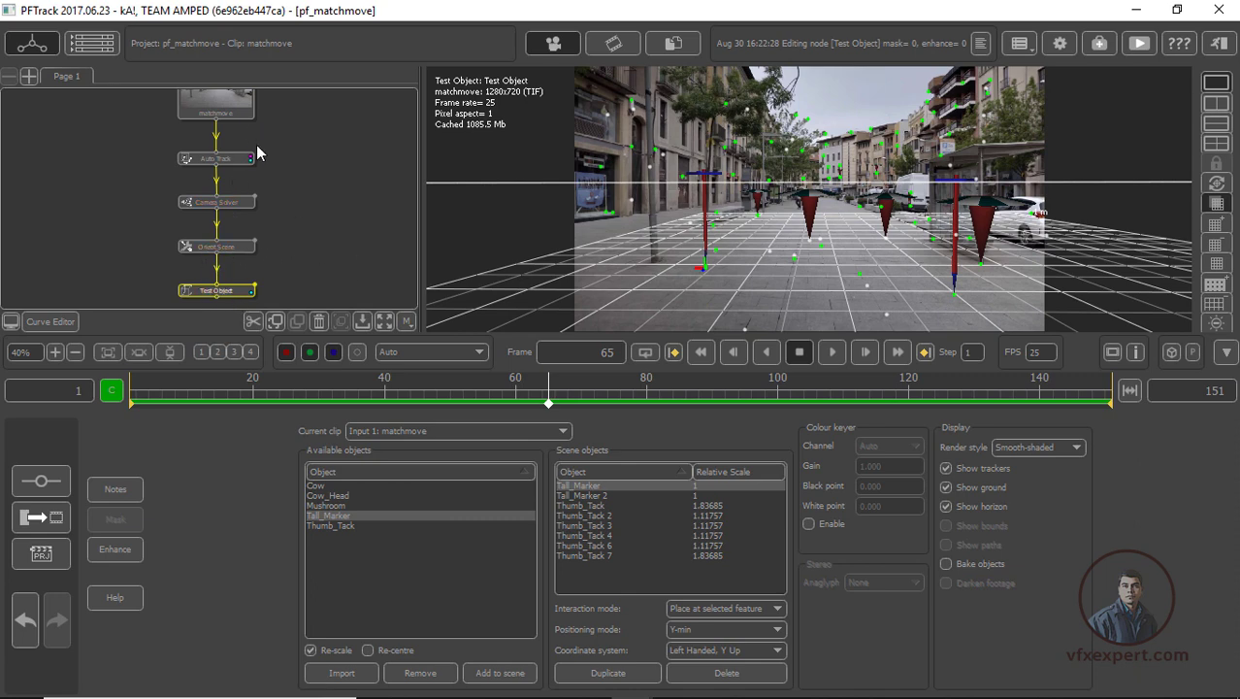
Create a User Track node, connect it to the Auto Track node's output and open it for editing
scroll(281, 172, "up", 3)
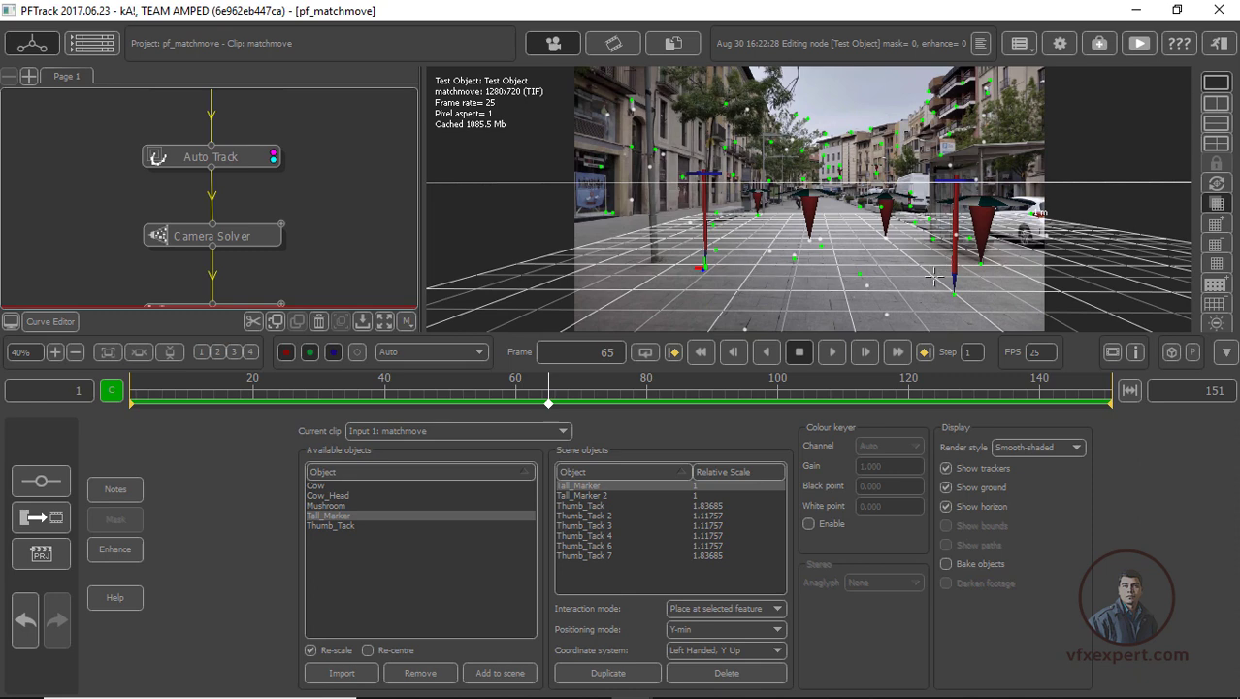
left_click_drag(247, 159, 249, 152)
right_click(244, 151)
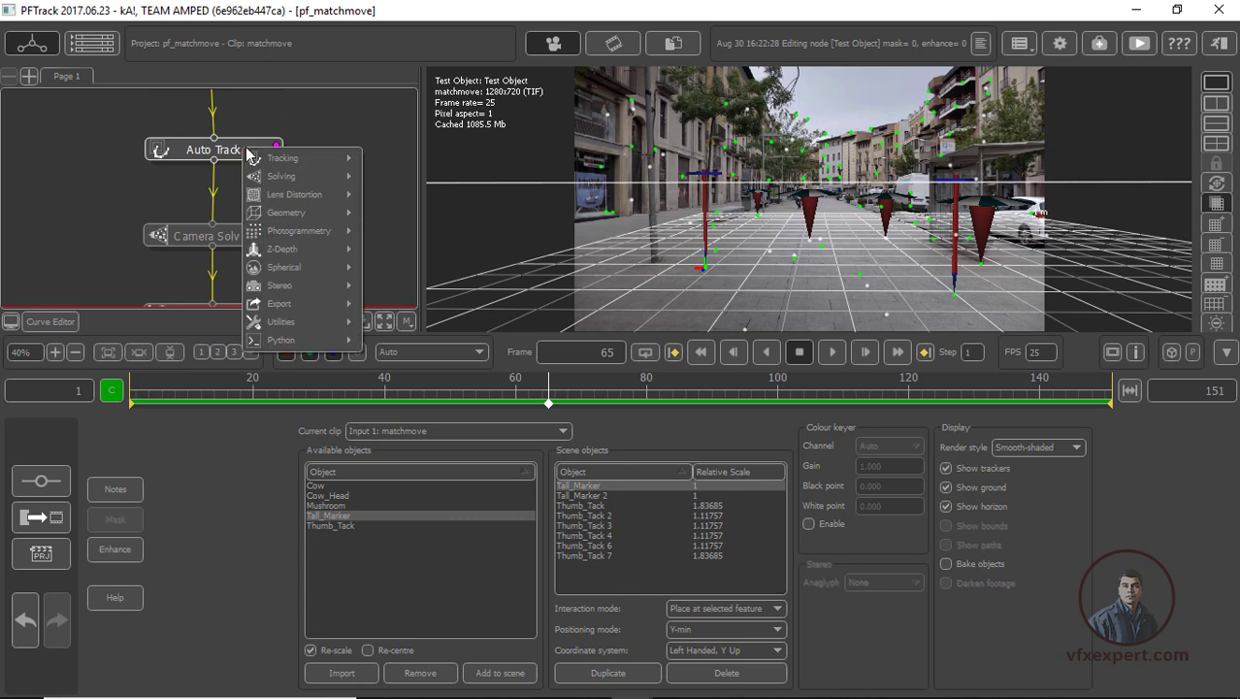
mouse_move(283, 160)
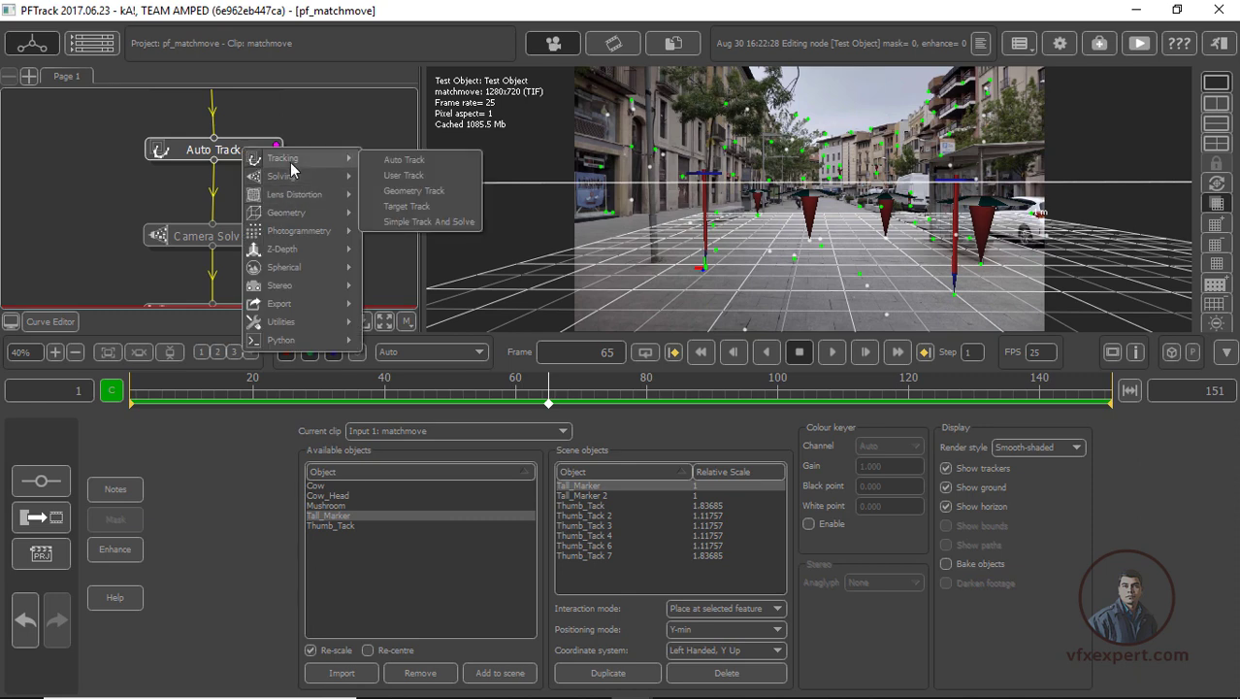
left_click(398, 176)
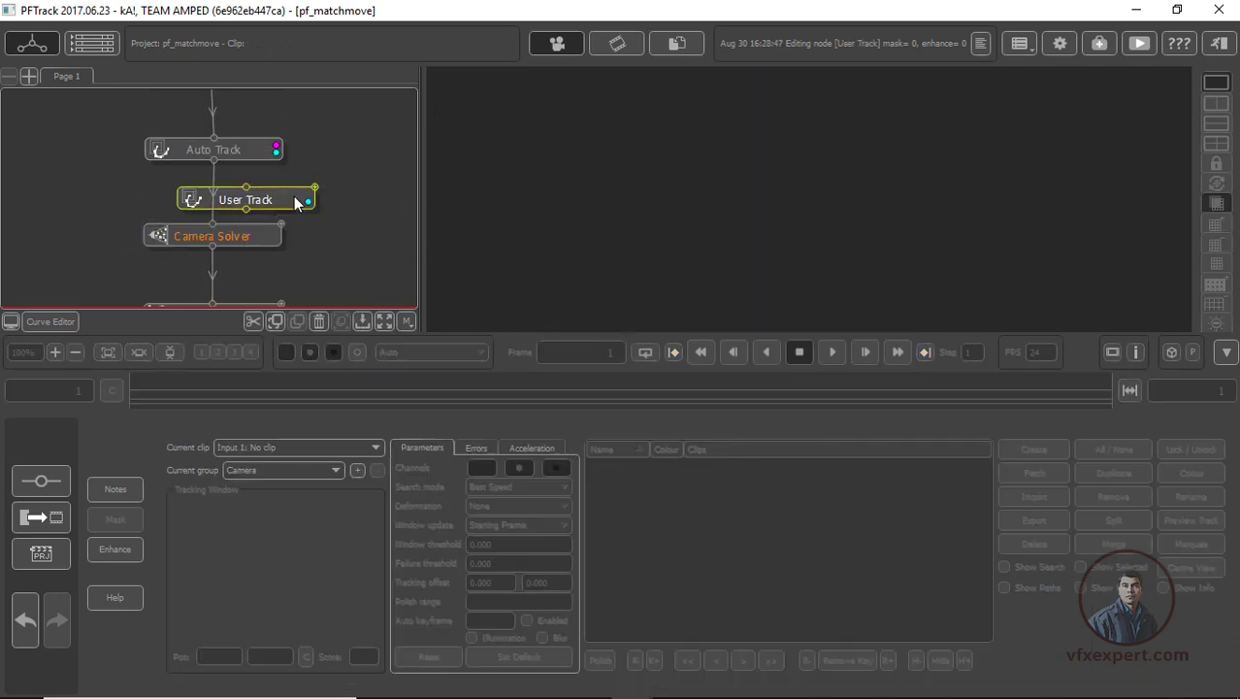
left_click(359, 195)
left_click_drag(212, 159, 299, 198)
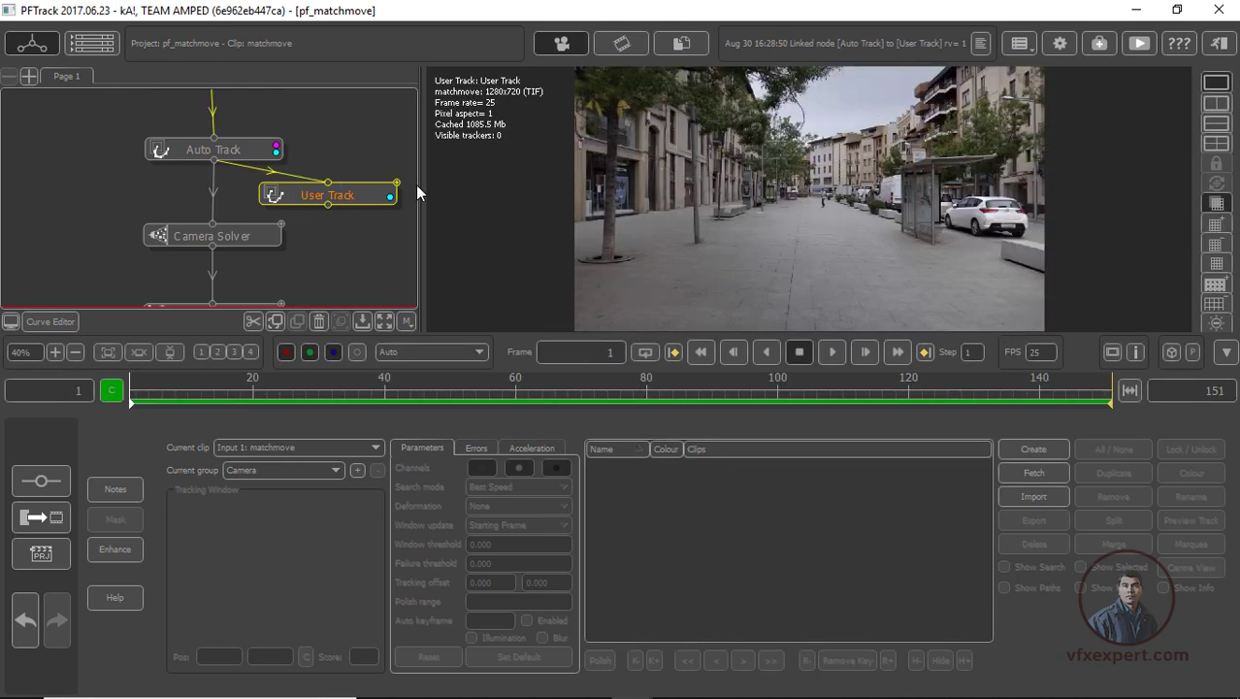
double_click(353, 194)
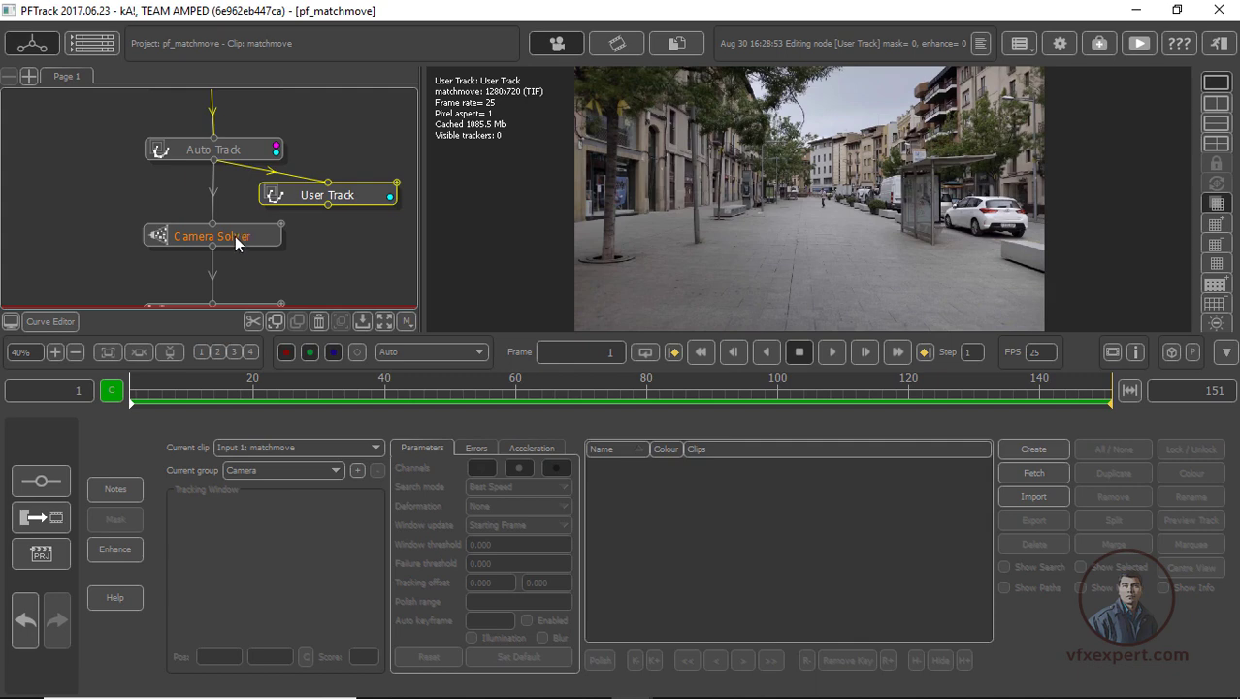
Move the Camera Solver node further from Auto Track and delete the User Track node
left_click_drag(245, 237, 239, 254)
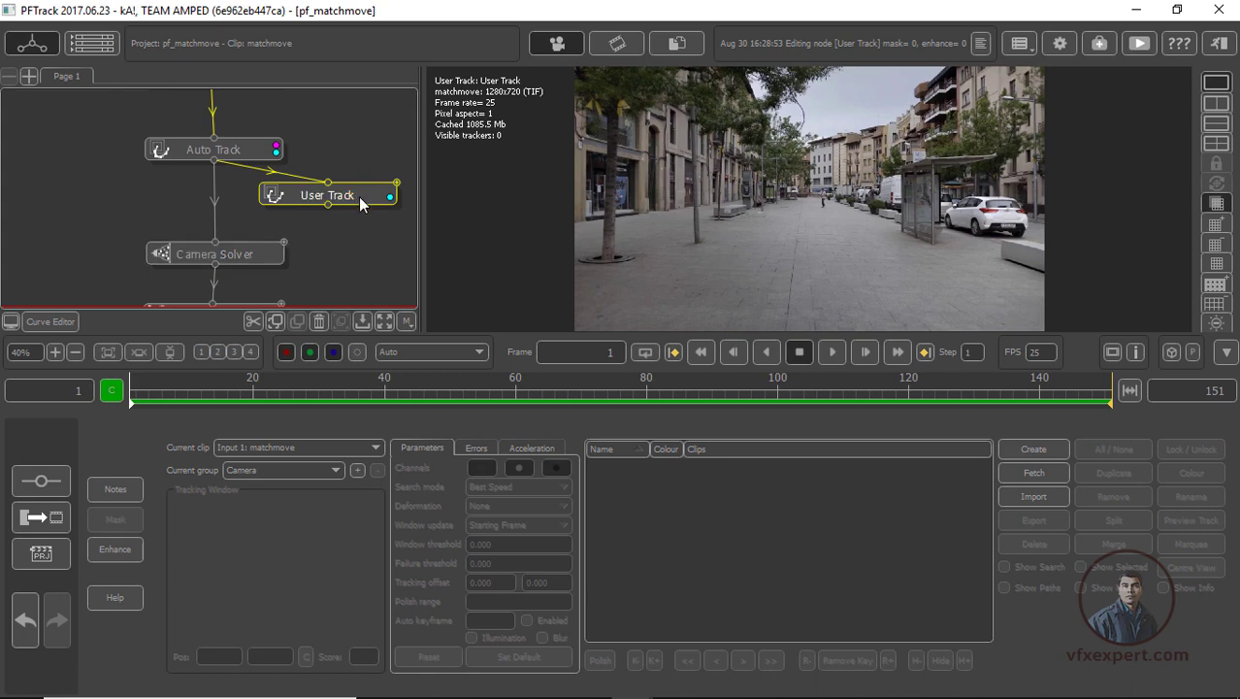
left_click(318, 319)
scroll(397, 225, "down", 2)
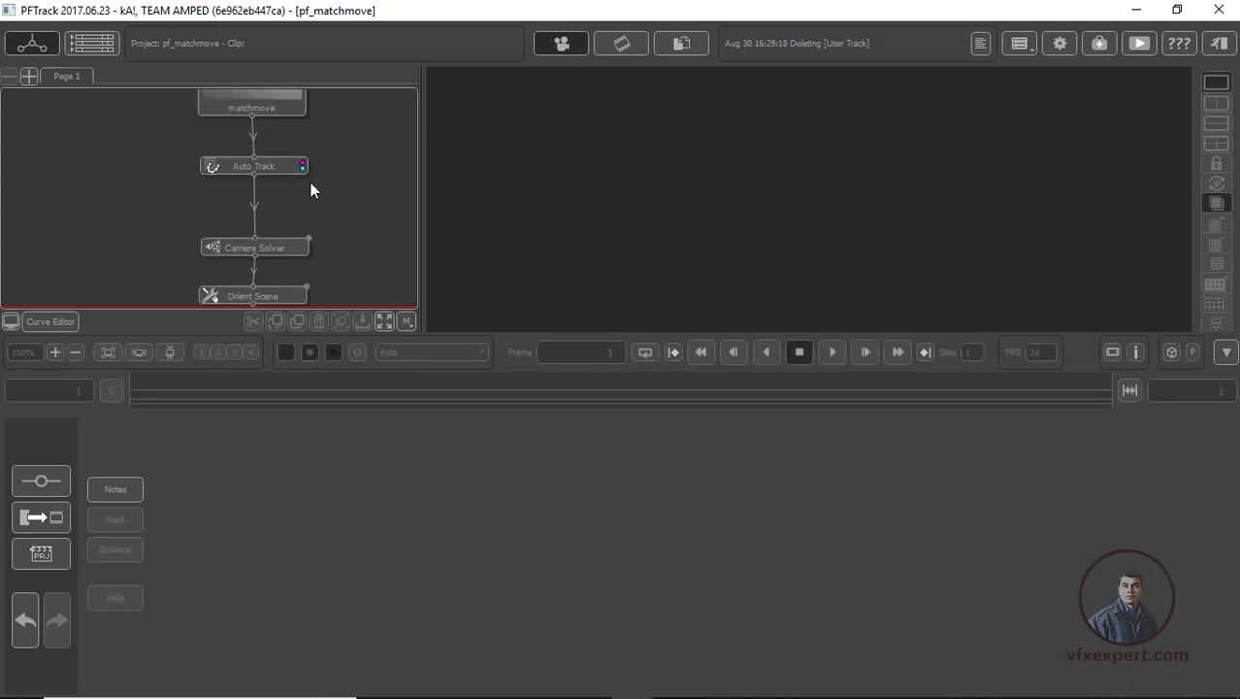
Open the Test Object node and scrub the clip to frame 123 to inspect the placed markers and thumb tacks
middle_click_drag(351, 244, 332, 170)
left_click(259, 275)
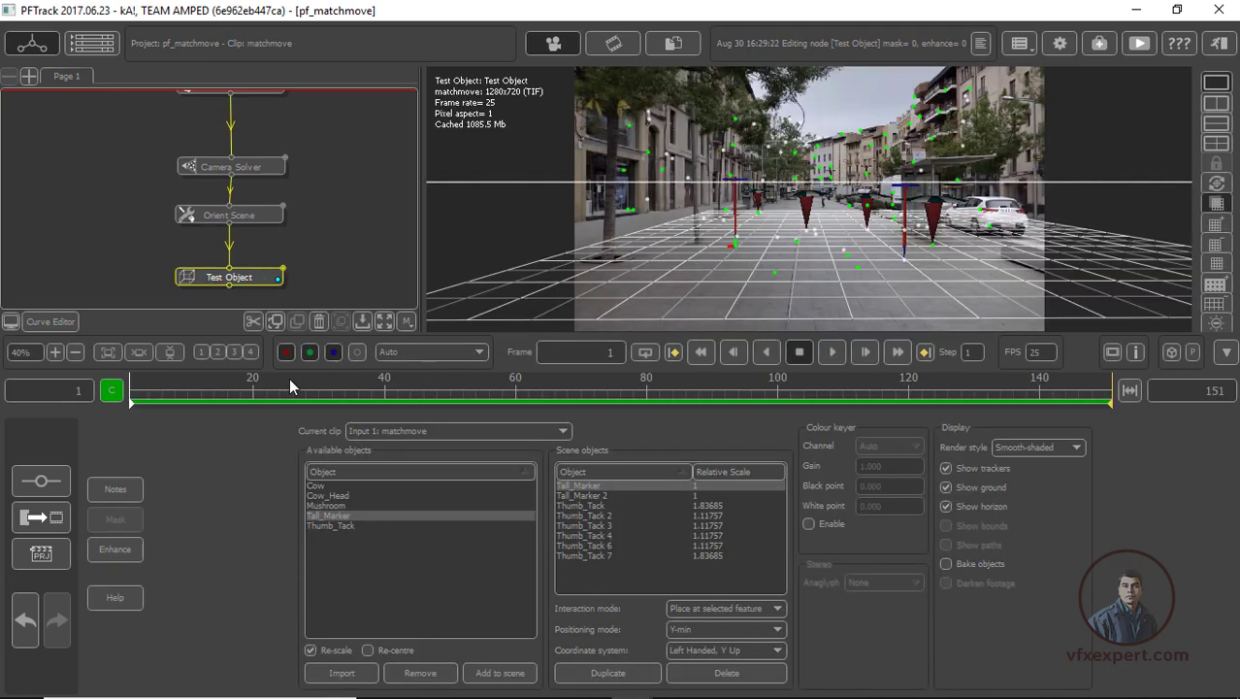
left_click_drag(267, 391, 929, 385)
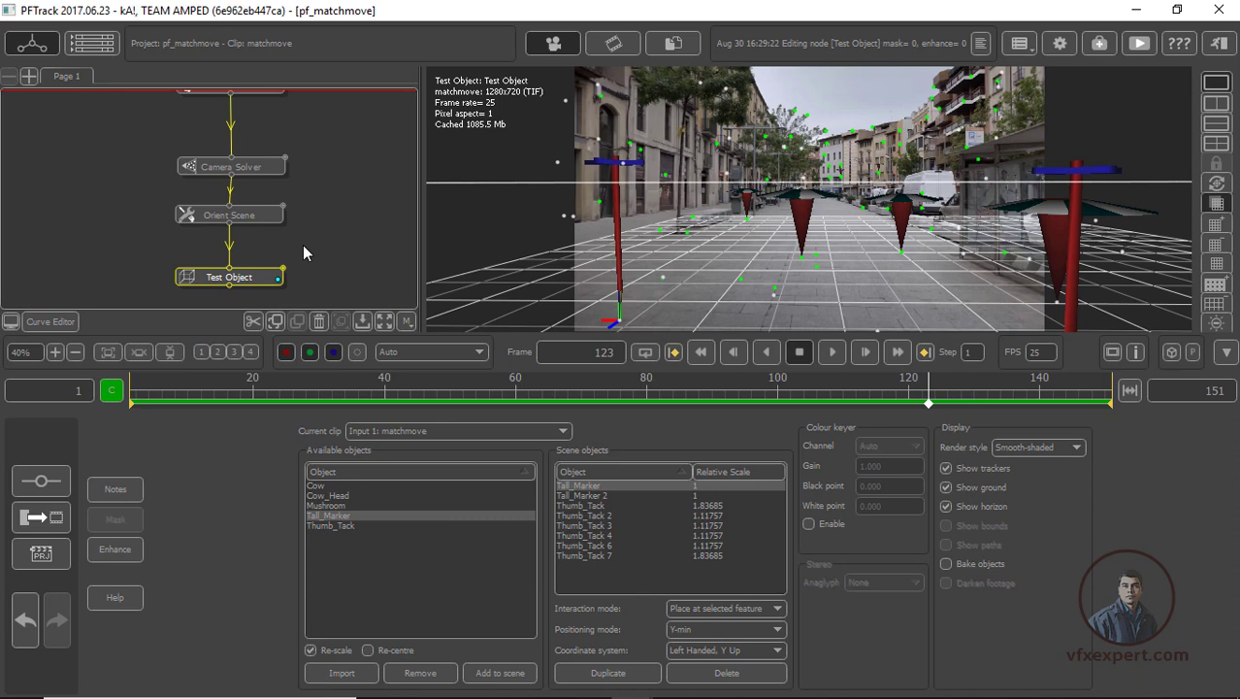
Attach an Export node to the Test Object node
middle_click_drag(348, 262, 308, 196)
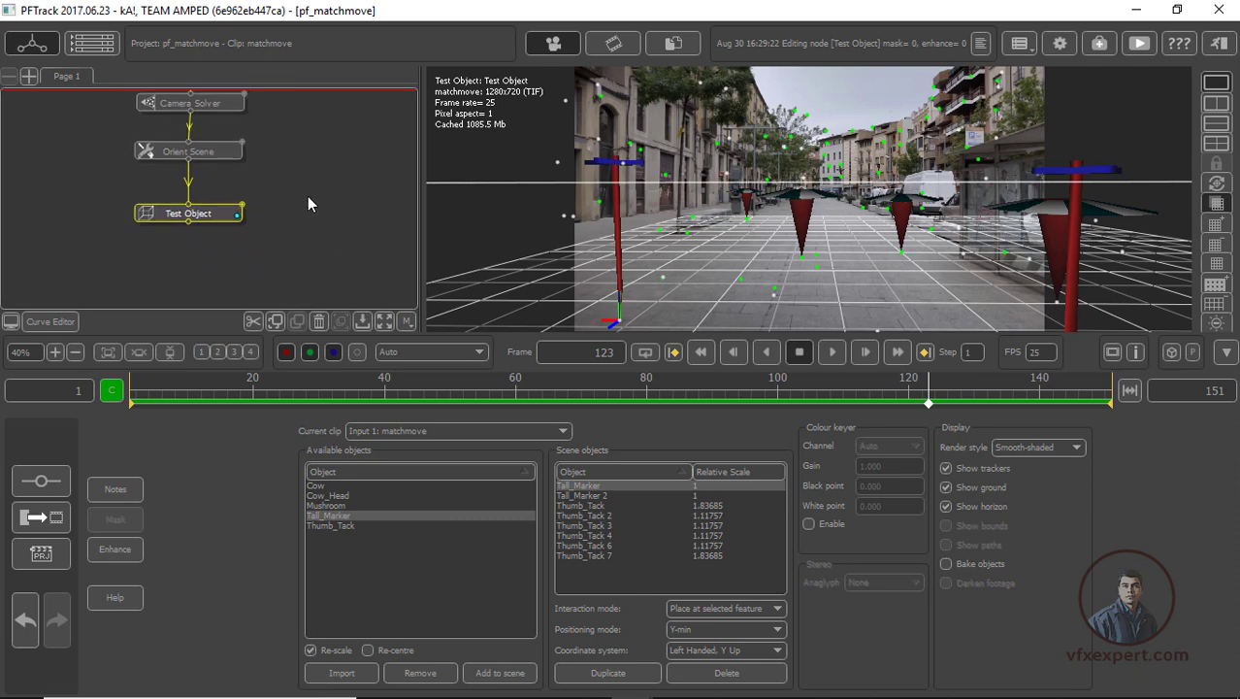
right_click(206, 214)
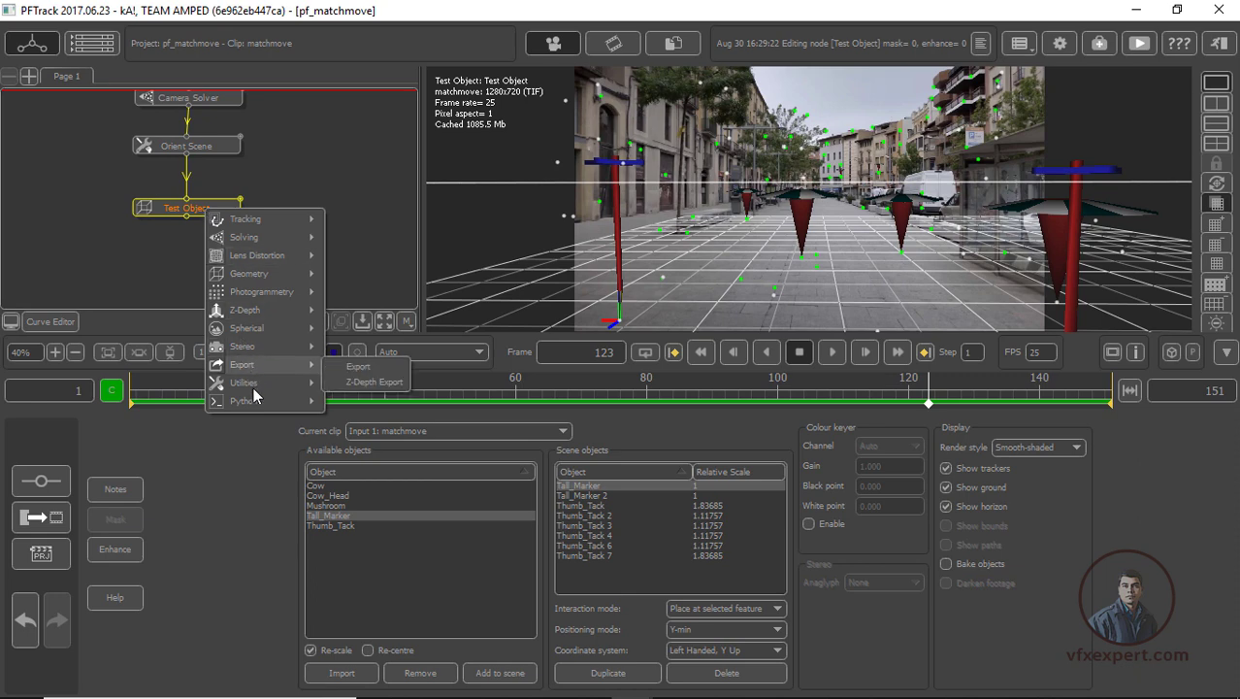
mouse_move(257, 369)
left_click(360, 368)
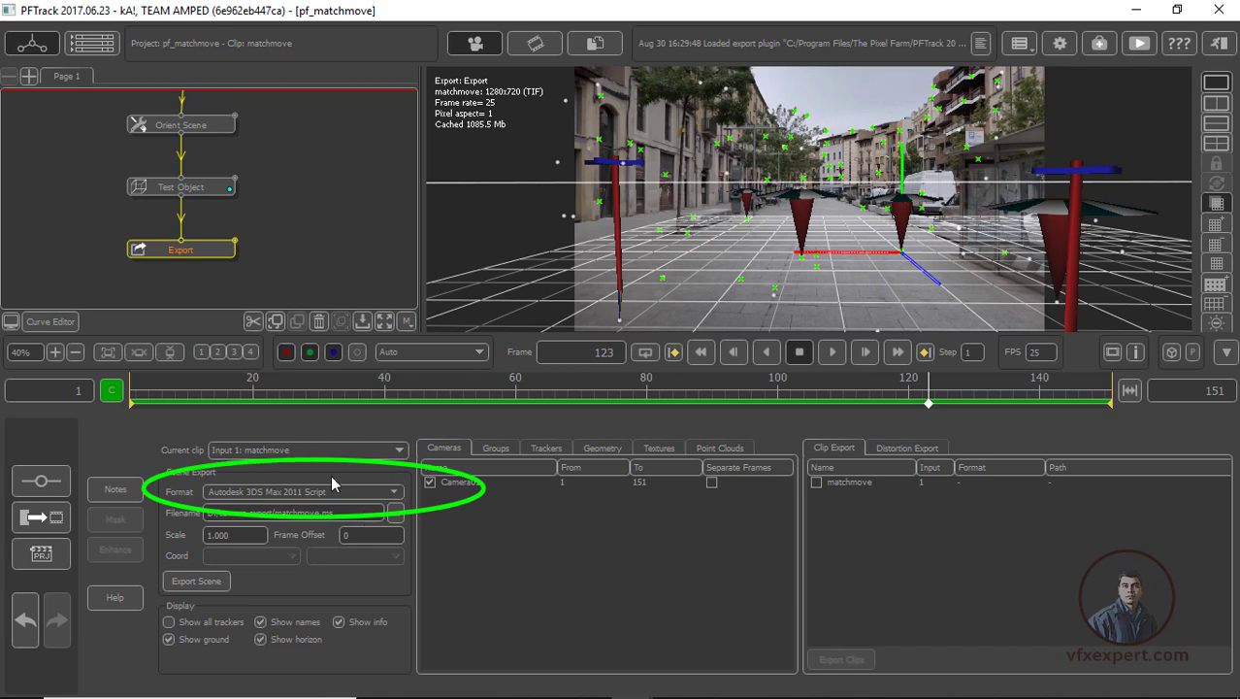
Set the scene export format to Autodesk Maya 2011 Ascii and browse the export path to D:\New Vfx Footage\Matchmove With PFtrack,Maya,Nuke
left_click(396, 495)
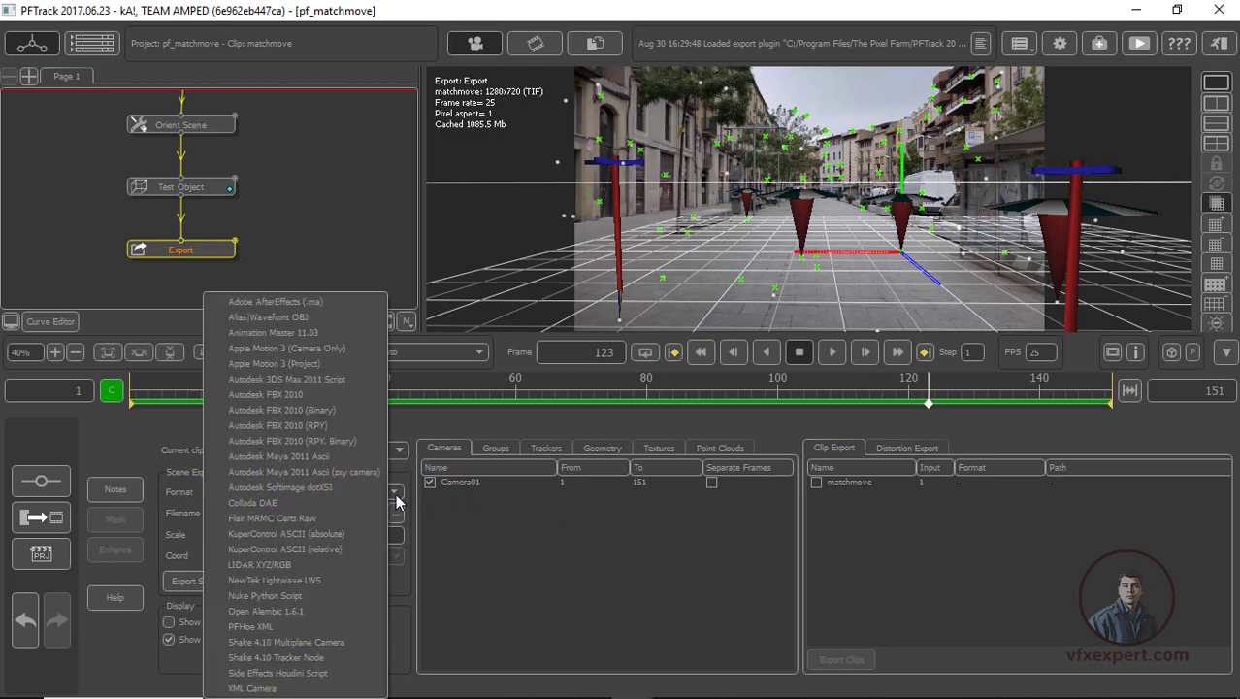
left_click(307, 457)
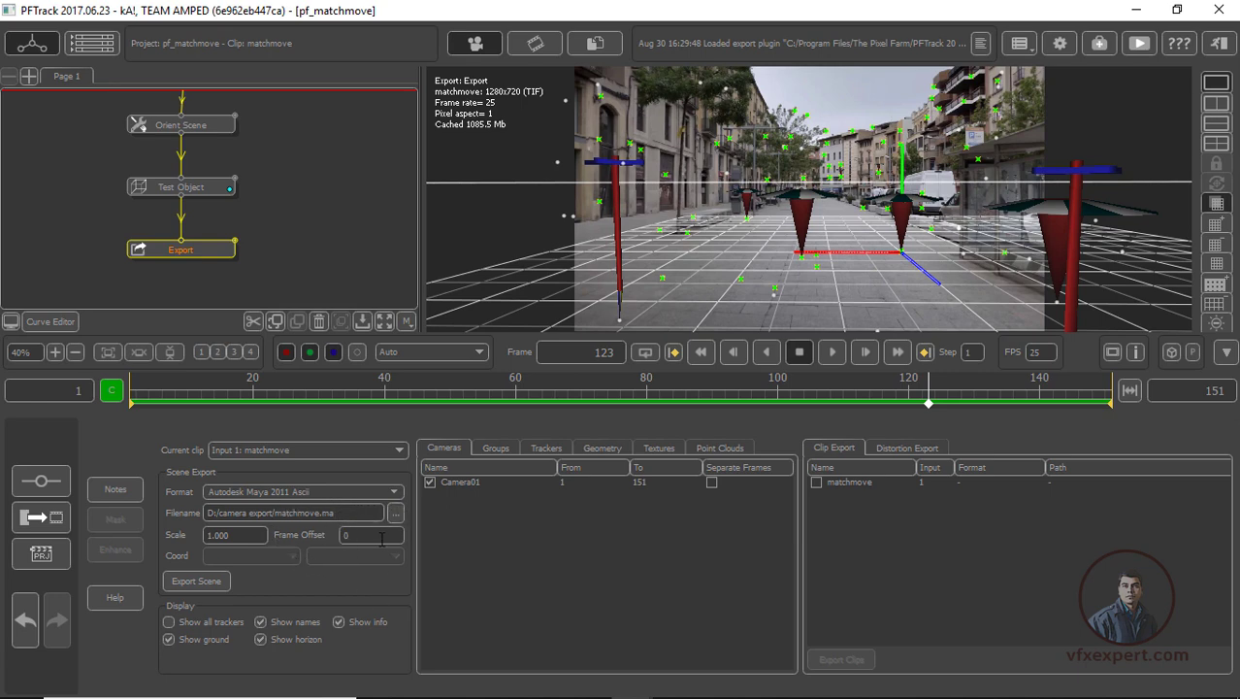
left_click(396, 512)
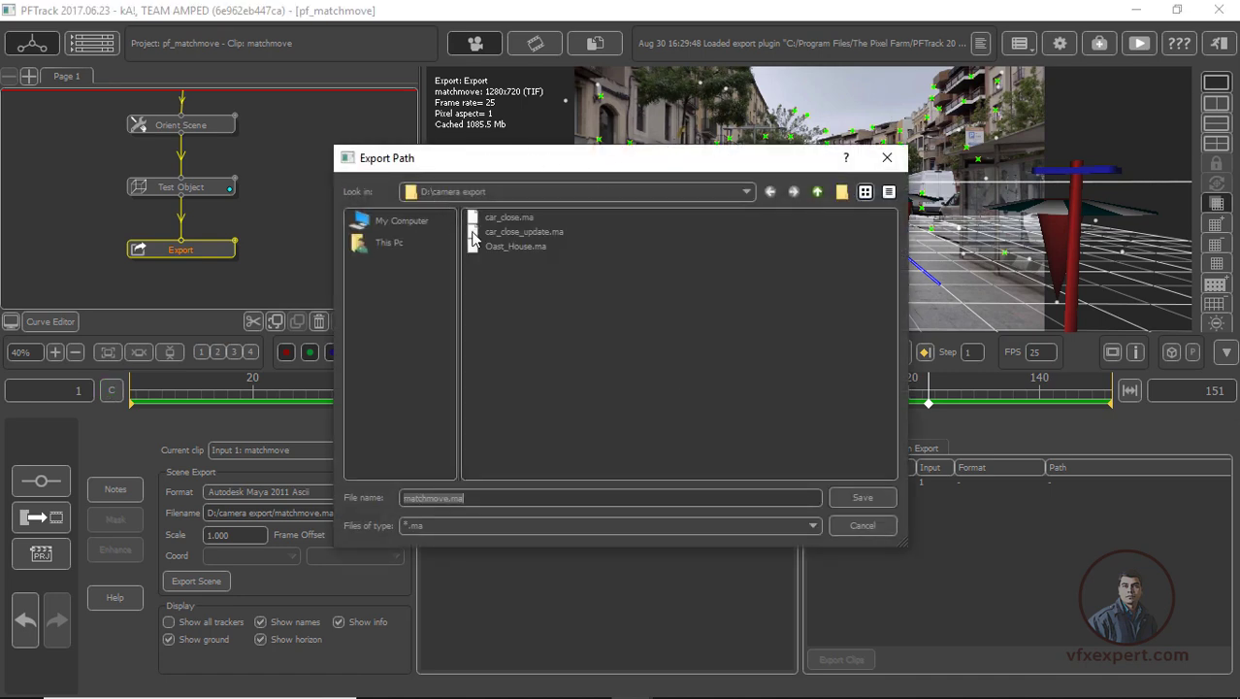
left_click_drag(545, 163, 577, 171)
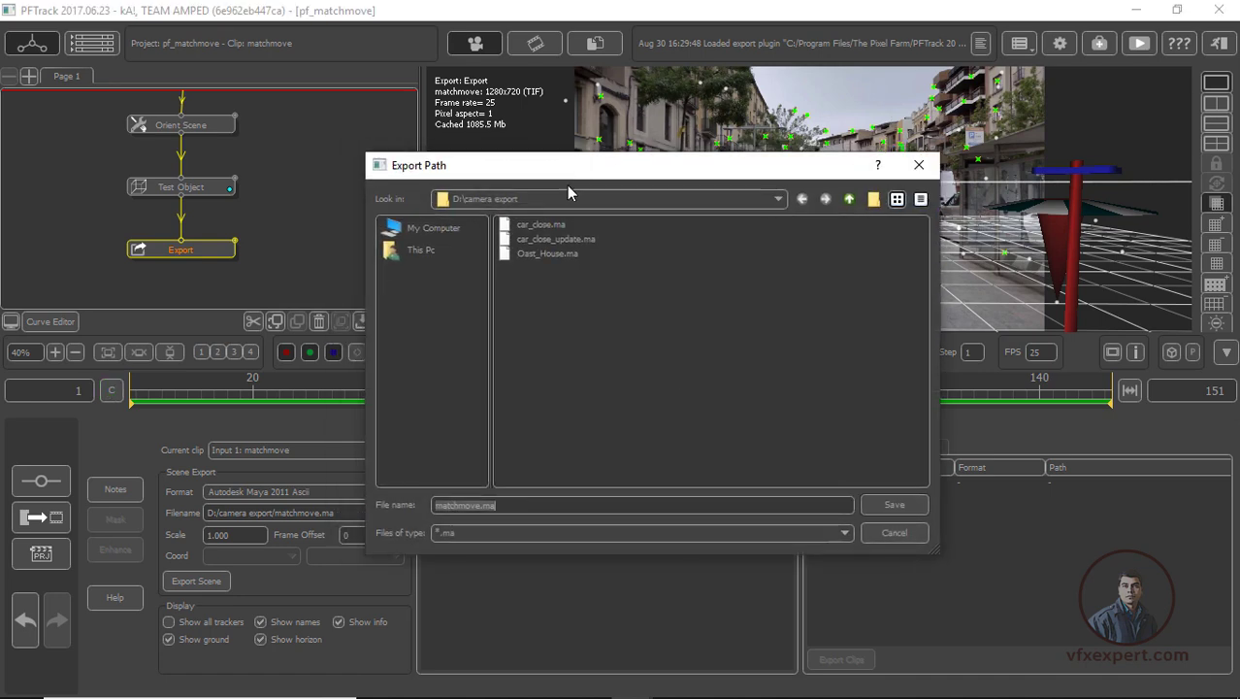
left_click(437, 228)
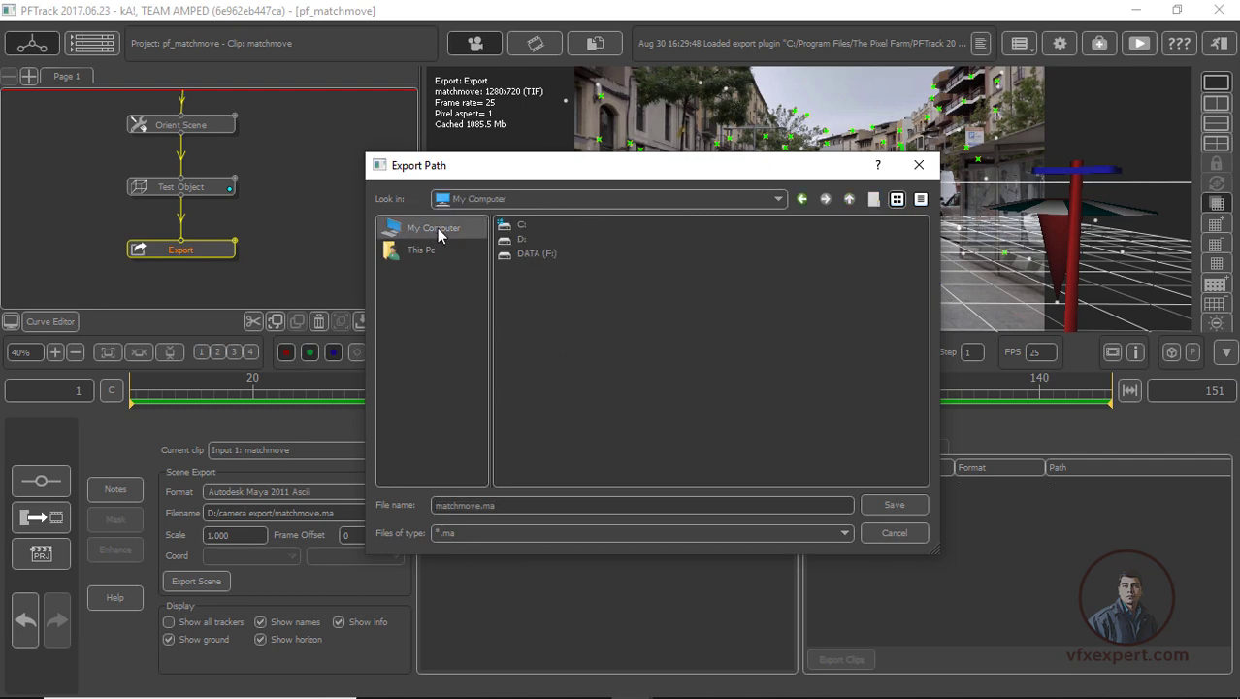
double_click(514, 240)
double_click(513, 239)
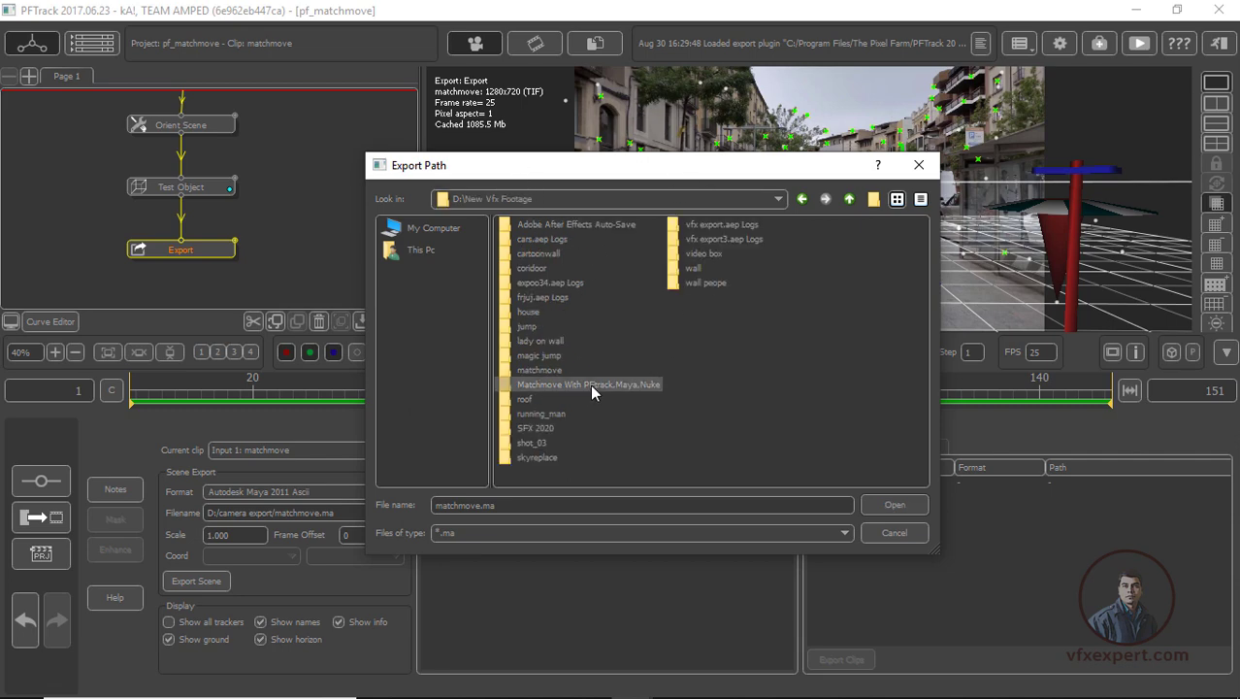
double_click(589, 384)
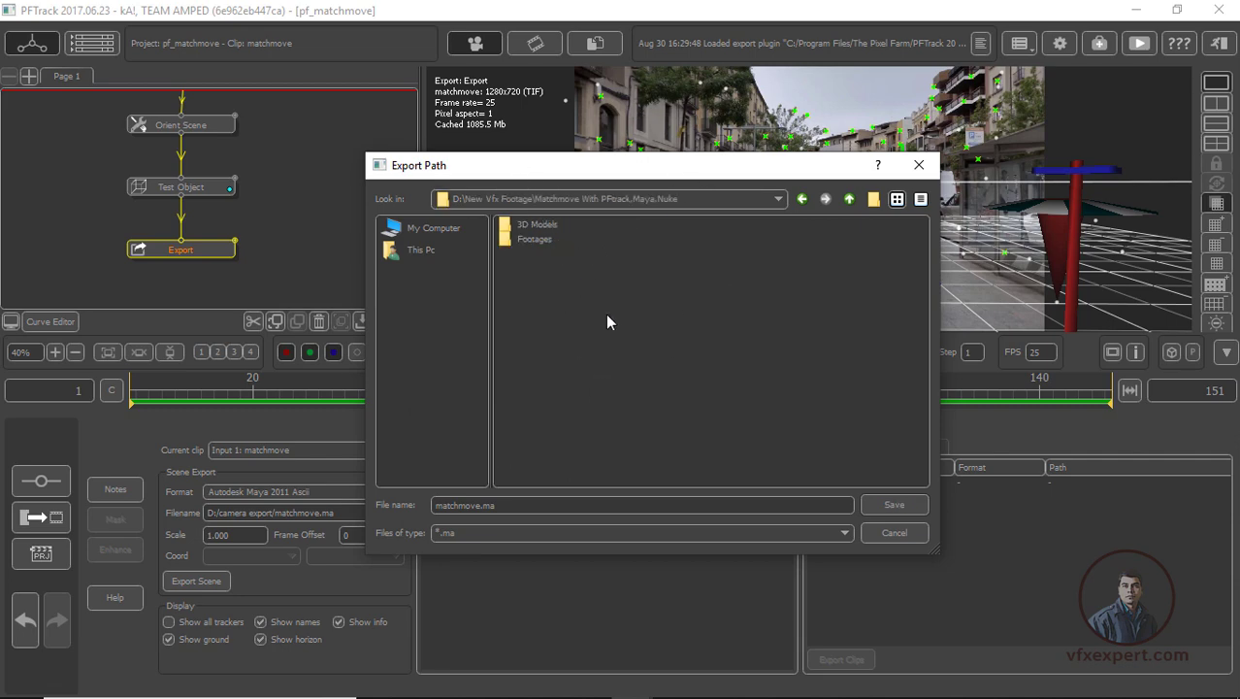
Create a folder named pf_export in the chosen export location and open it
left_click(873, 199)
type("pf_export")
key("Return")
double_click(532, 253)
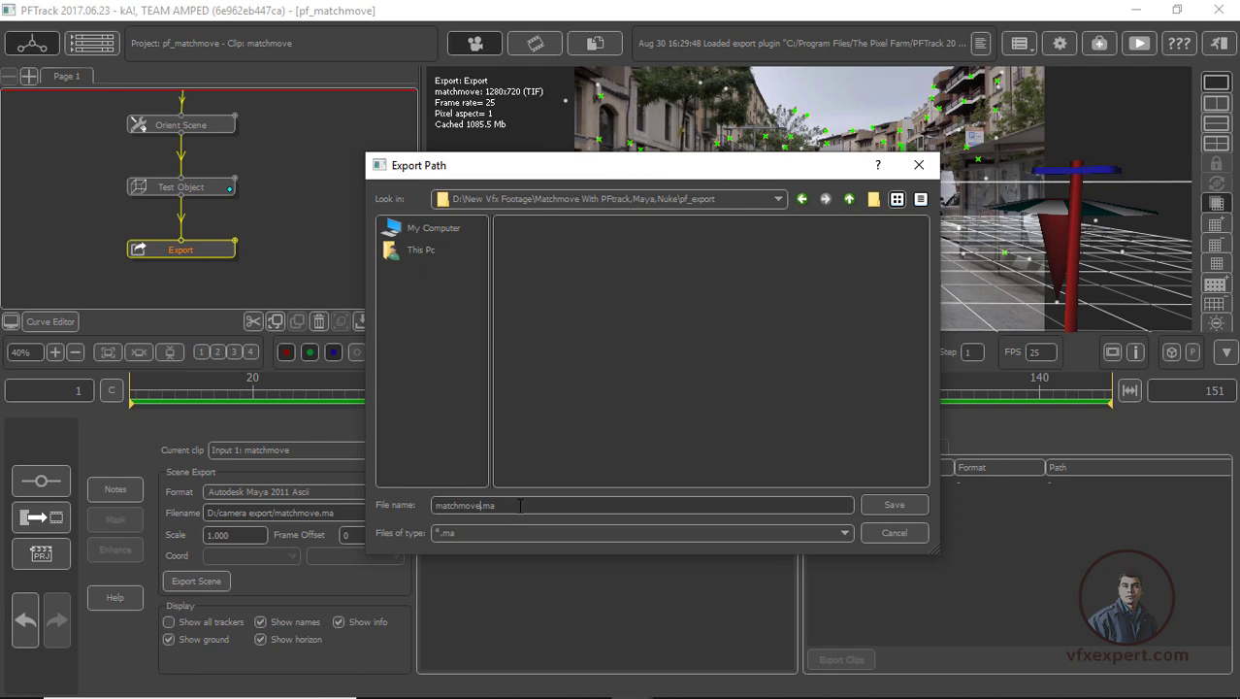
Save the export path as matchmove.ma in the pf_export folder and export the scene
left_click(901, 504)
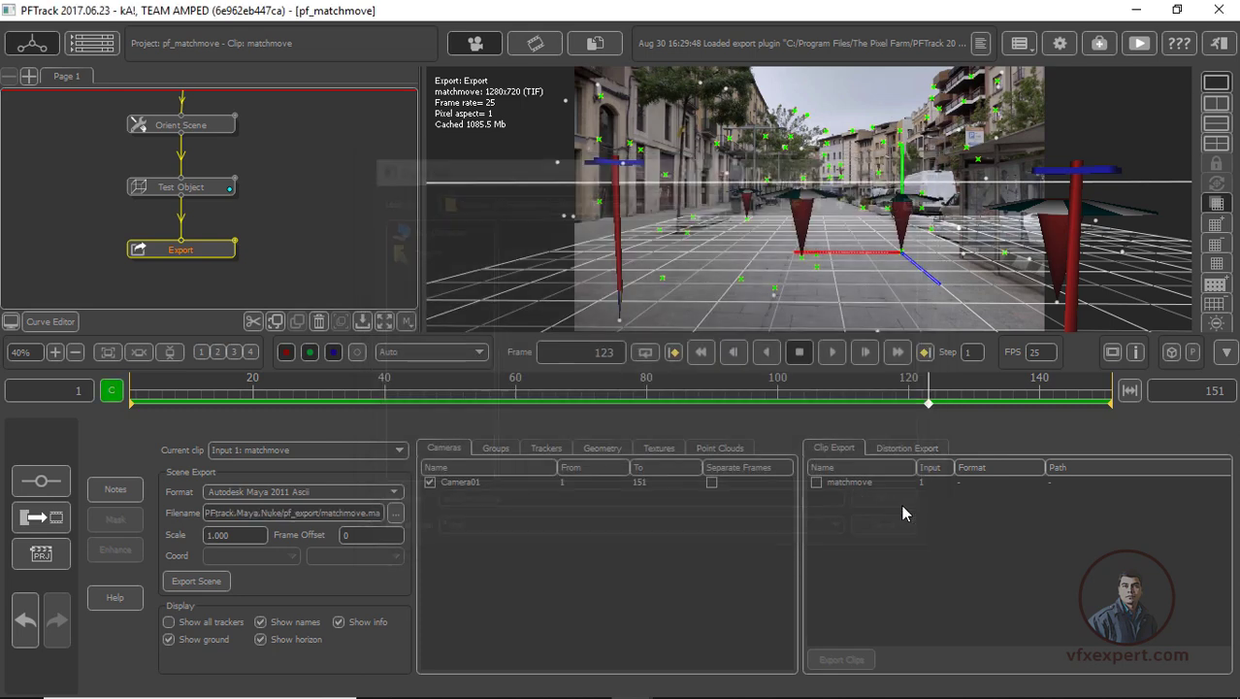
left_click(201, 588)
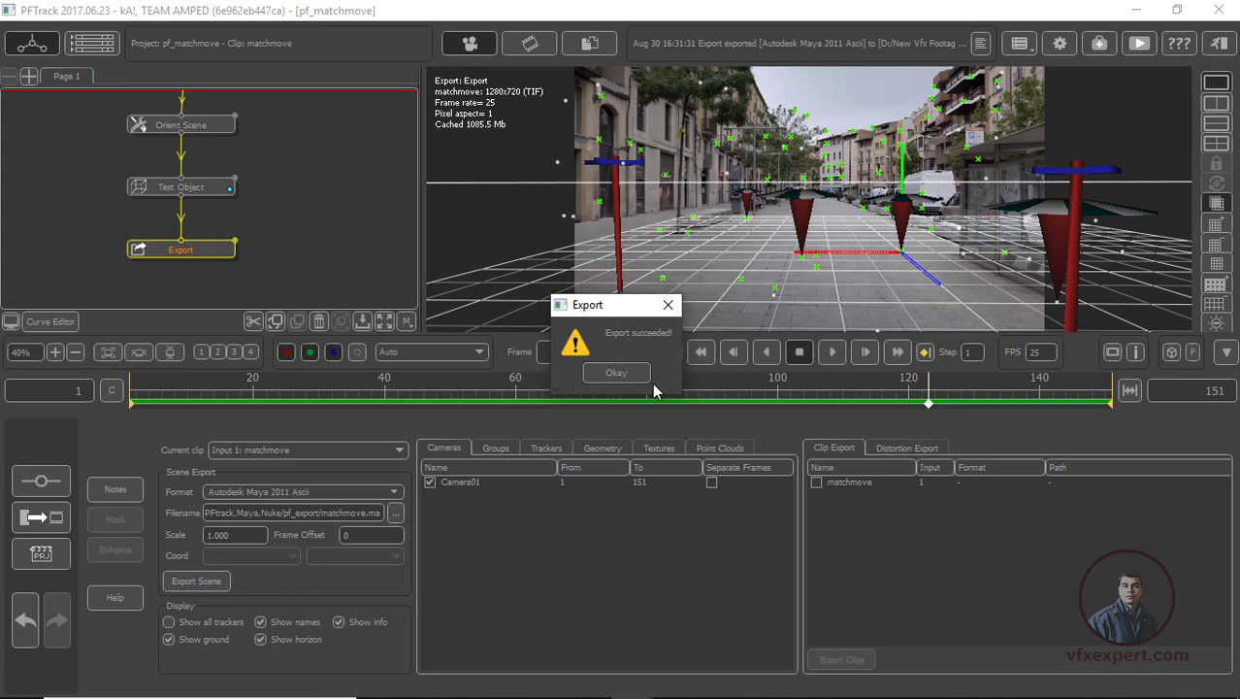
left_click(626, 373)
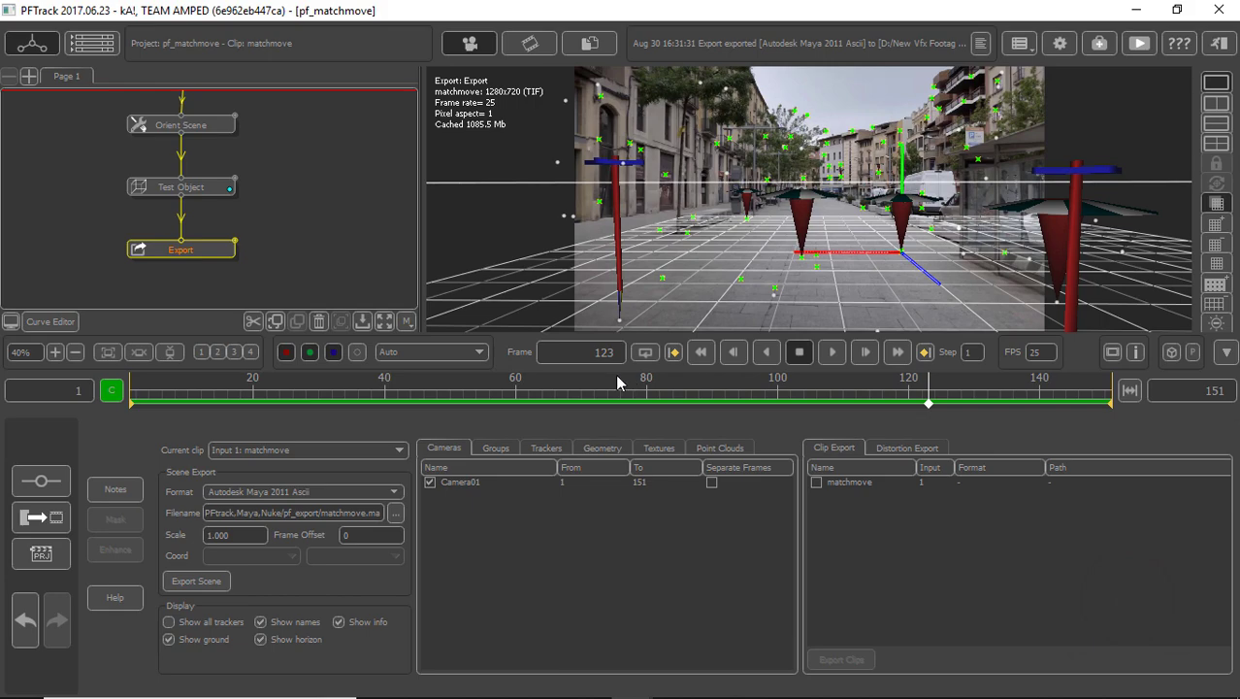